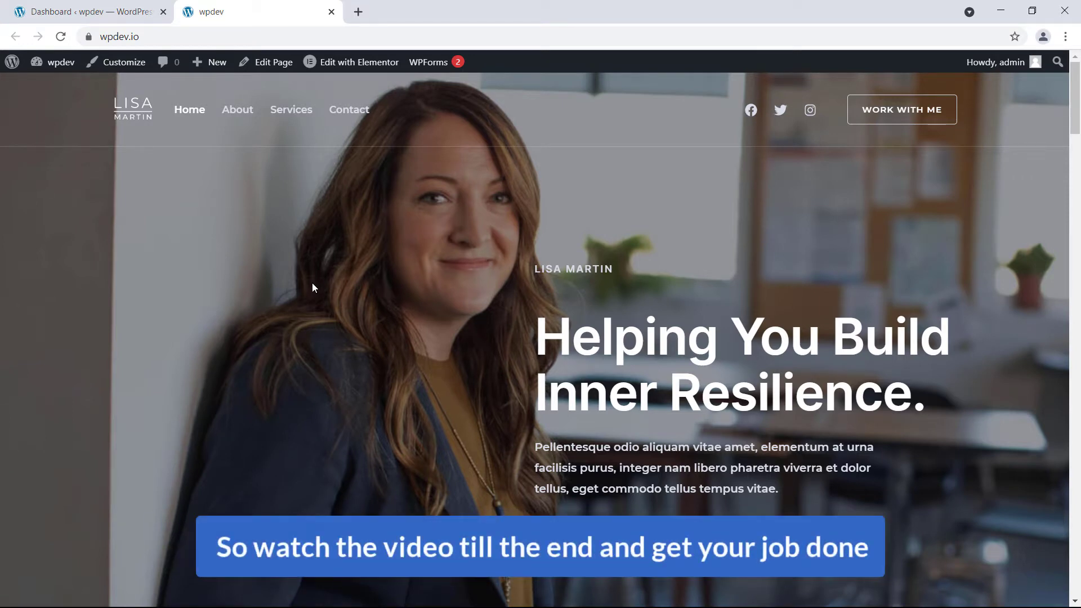
# Step: Look over the website's home page and open its Contact page in a new browser tab
pyautogui.click(178, 227)
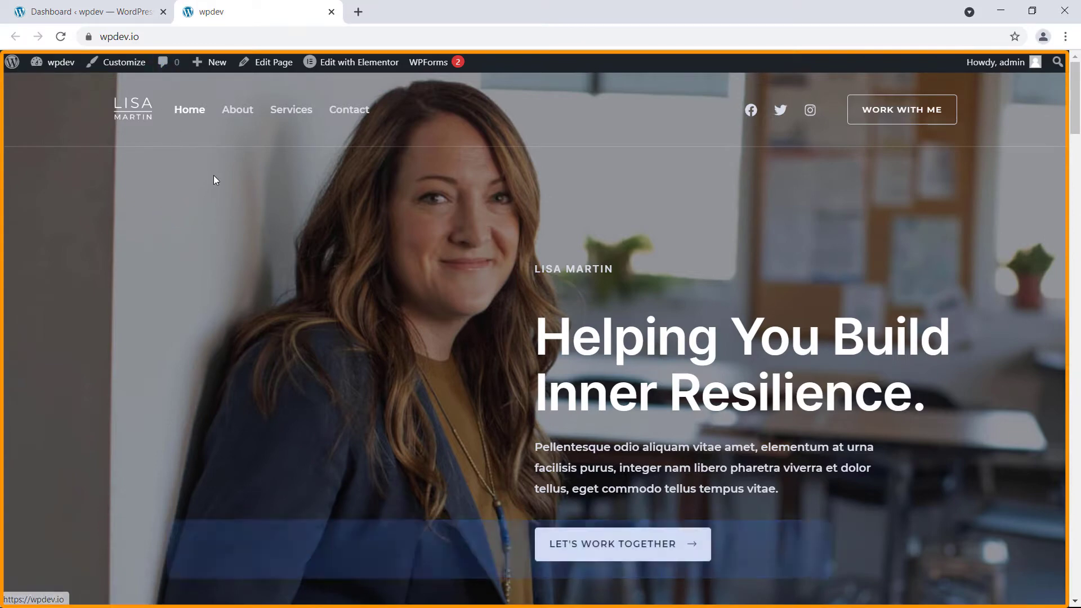
pyautogui.scroll(-10, 215, 180)
pyautogui.scroll(-12, 215, 196)
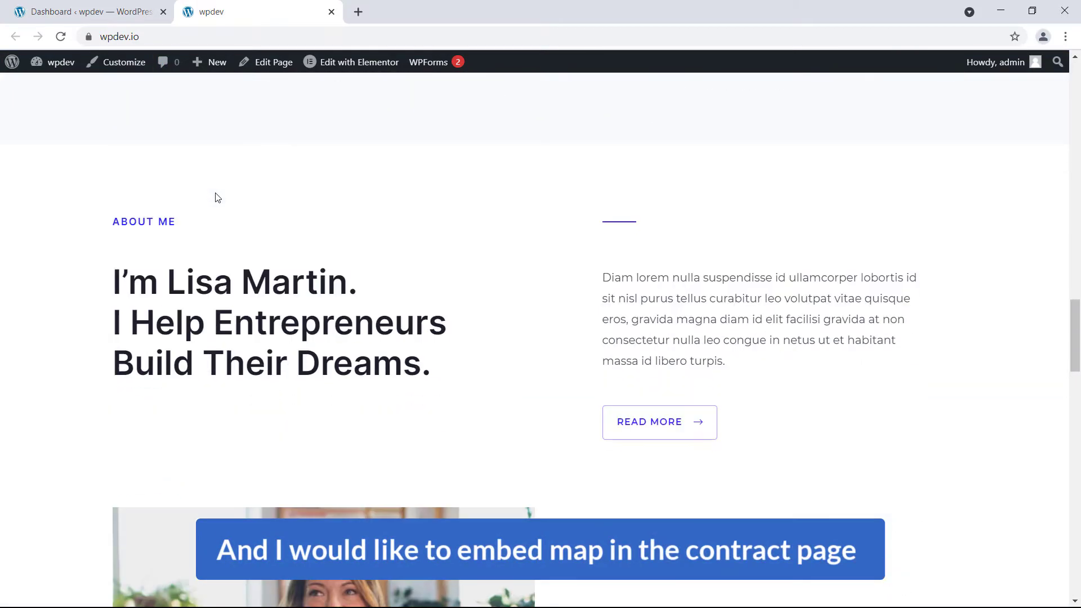
pyautogui.scroll(15, 229, 200)
pyautogui.scroll(10, 231, 196)
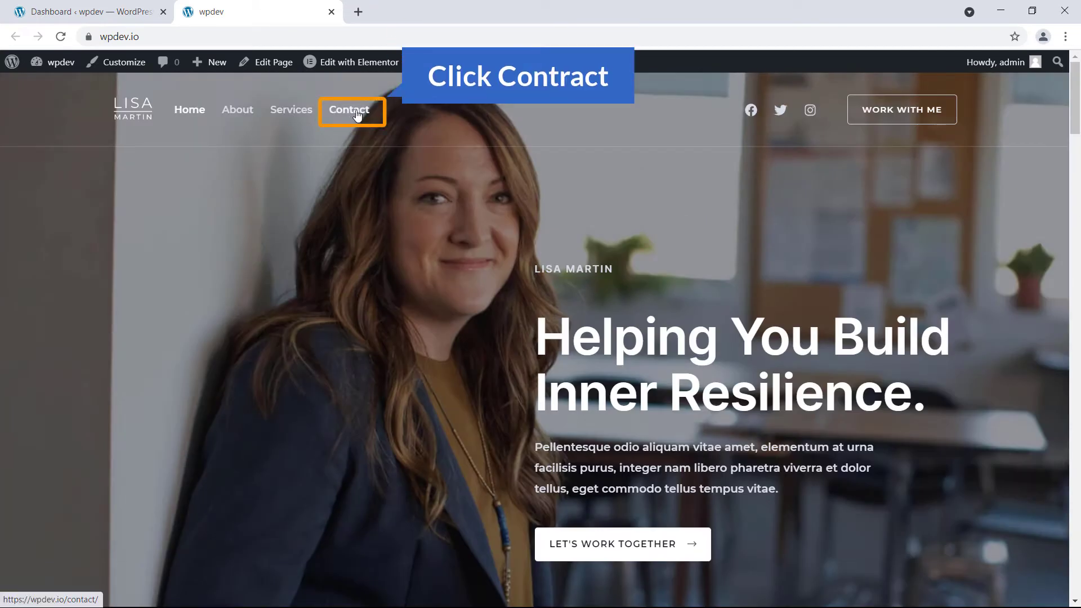
pyautogui.rightClick(357, 113)
pyautogui.click(367, 117)
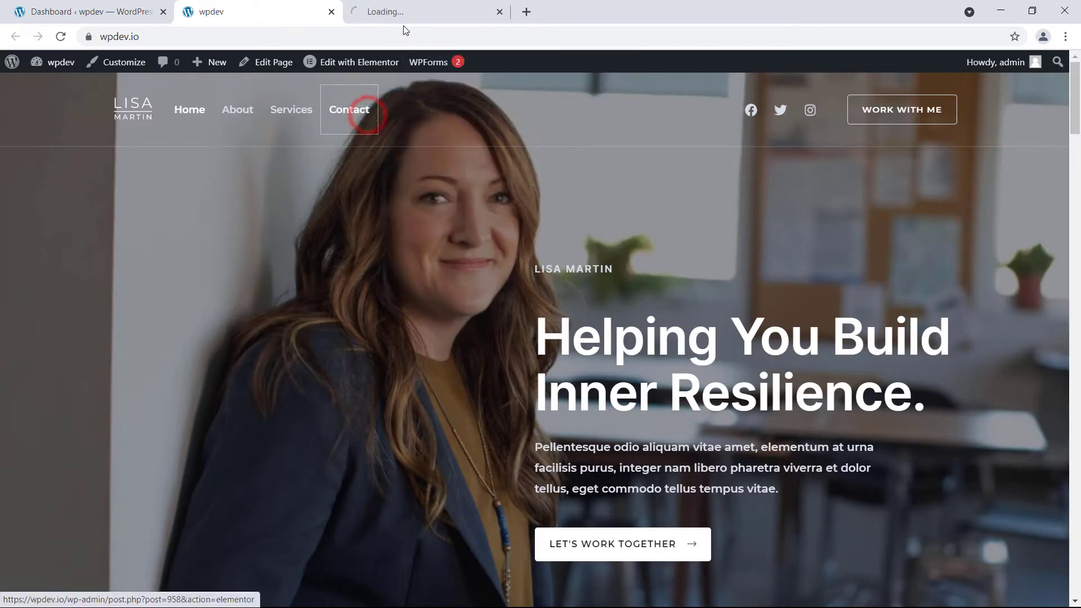
pyautogui.click(410, 11)
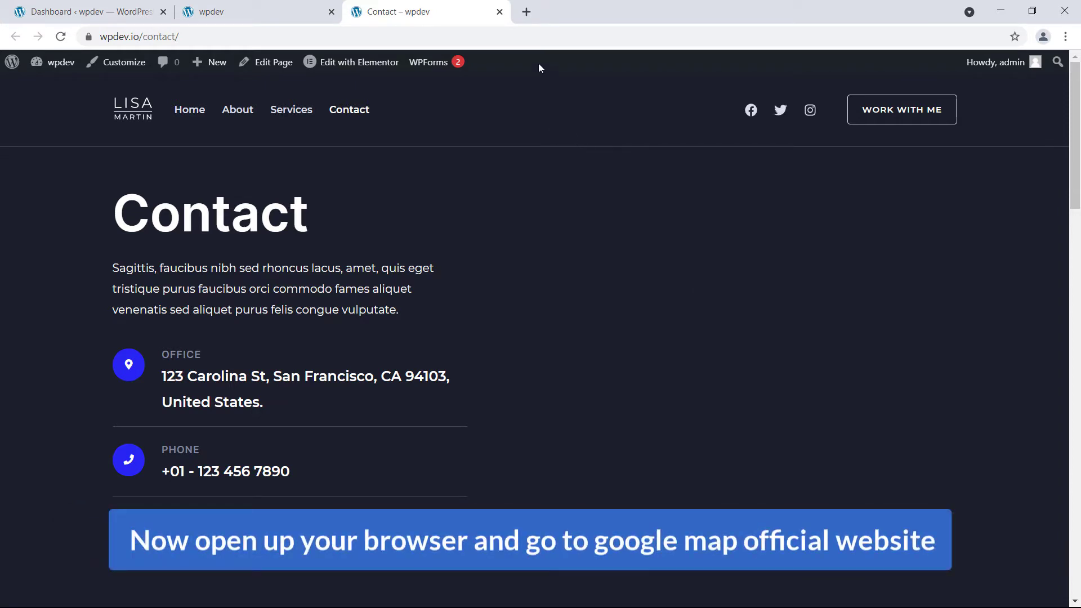
# Step: Open Google Maps at maps.google.com in a new browser tab
pyautogui.click(530, 13)
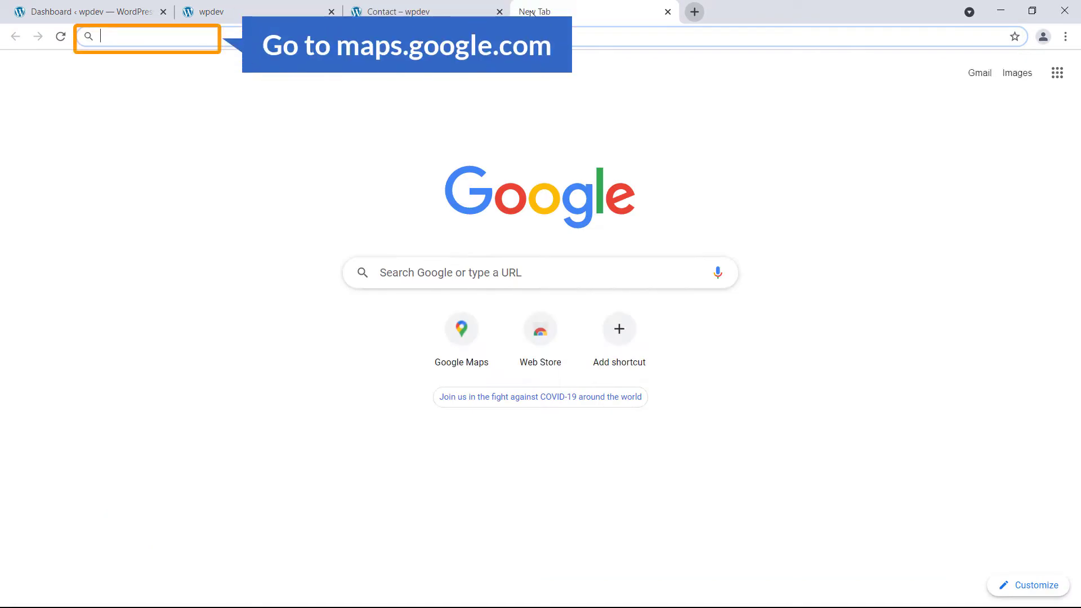
pyautogui.write('maps.google.com')
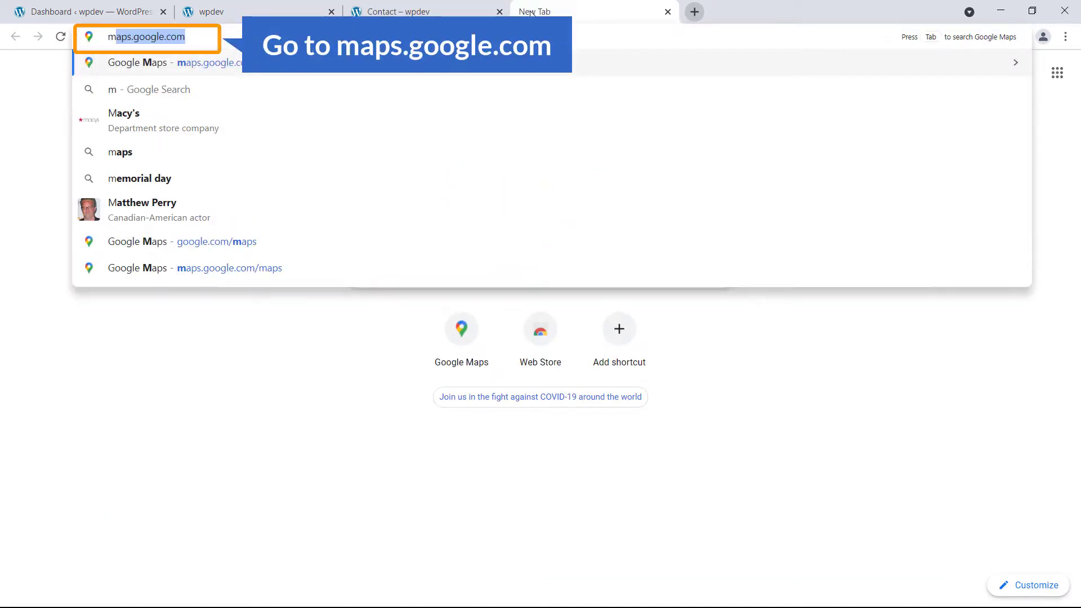
pyautogui.press('Return')
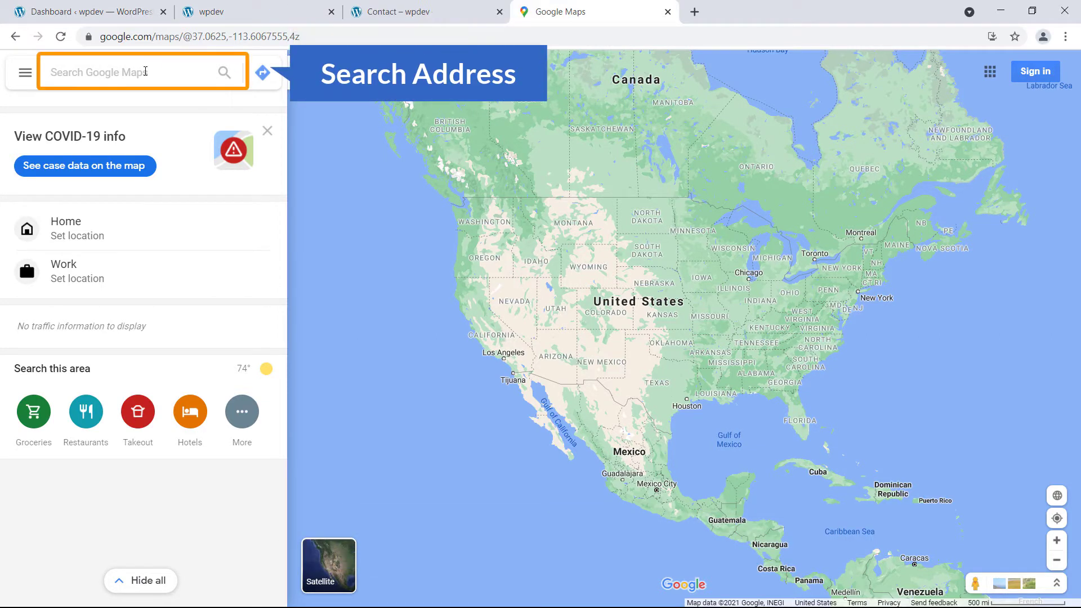
# Step: Search the map for "indira road, farmgate" and choose the suggested Indira Road in Dhaka, Bangladesh
pyautogui.write('indir')
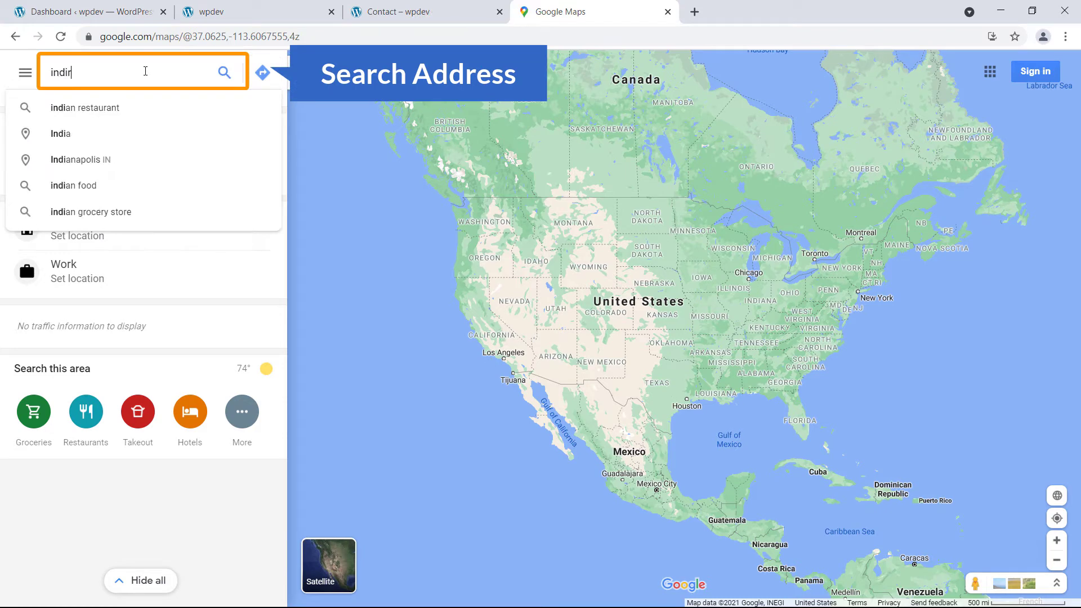
pyautogui.write('a road, farmgate')
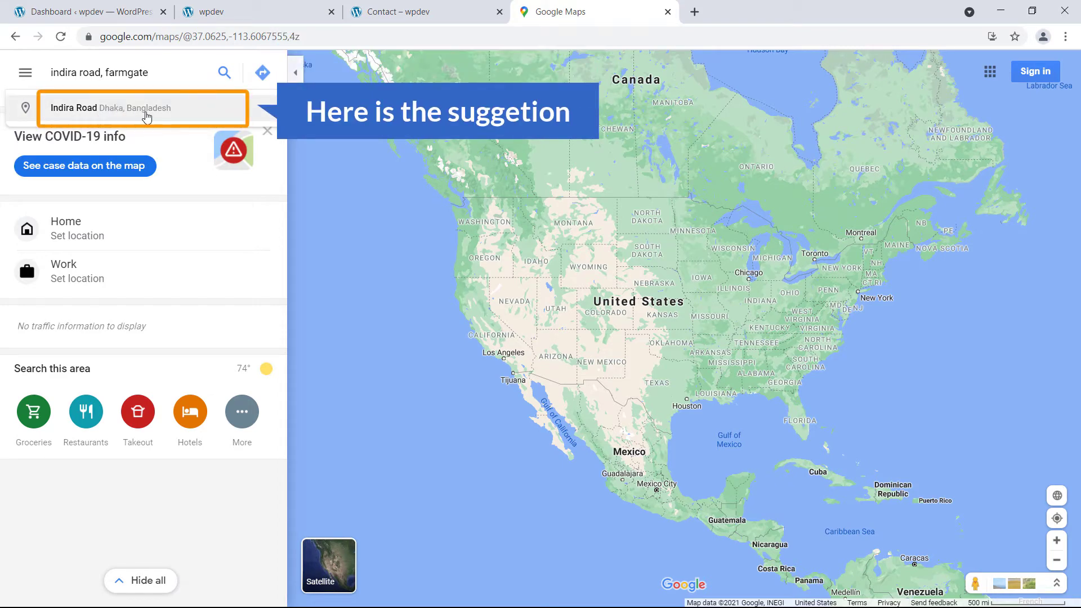
pyautogui.click(127, 111)
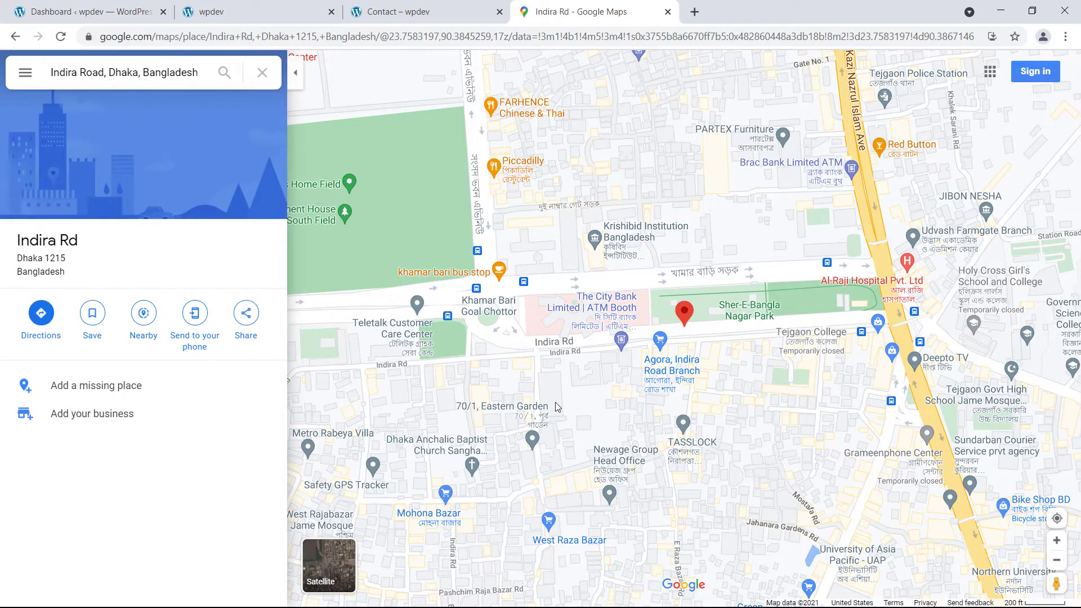
pyautogui.moveTo(560, 390); pyautogui.dragTo(557, 323)
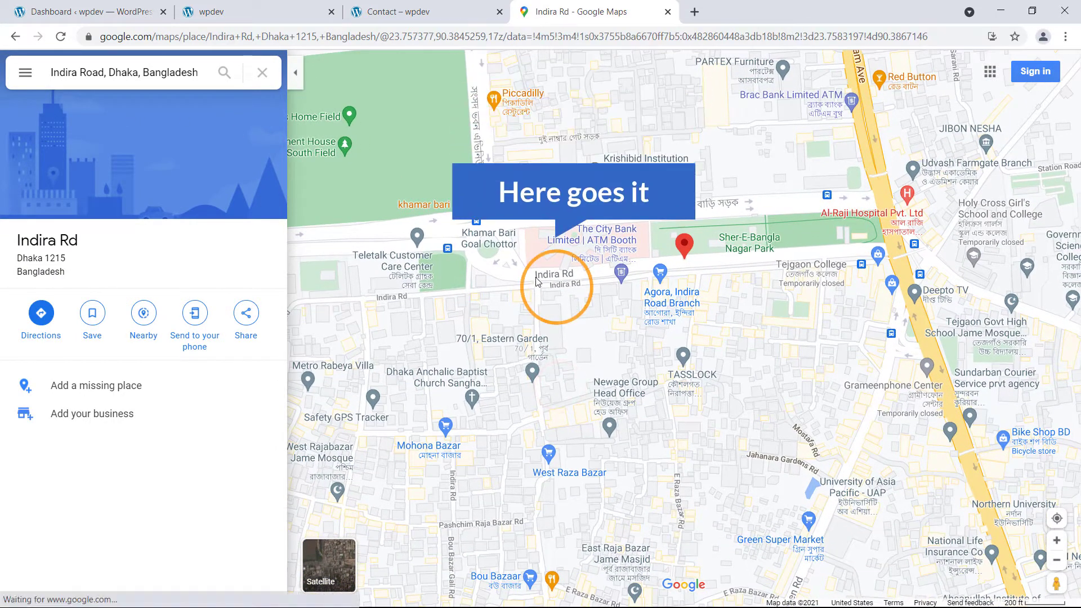
pyautogui.scroll(2, 555, 286)
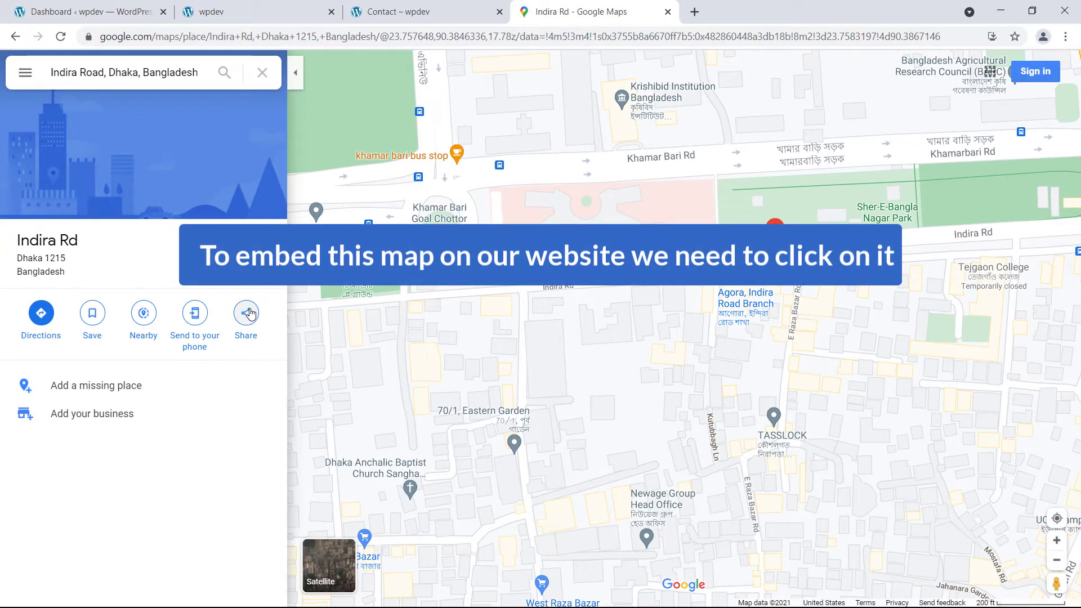
# Step: Share the Indira Rd location as an embedded map at Medium size and copy its HTML iframe code
pyautogui.click(248, 313)
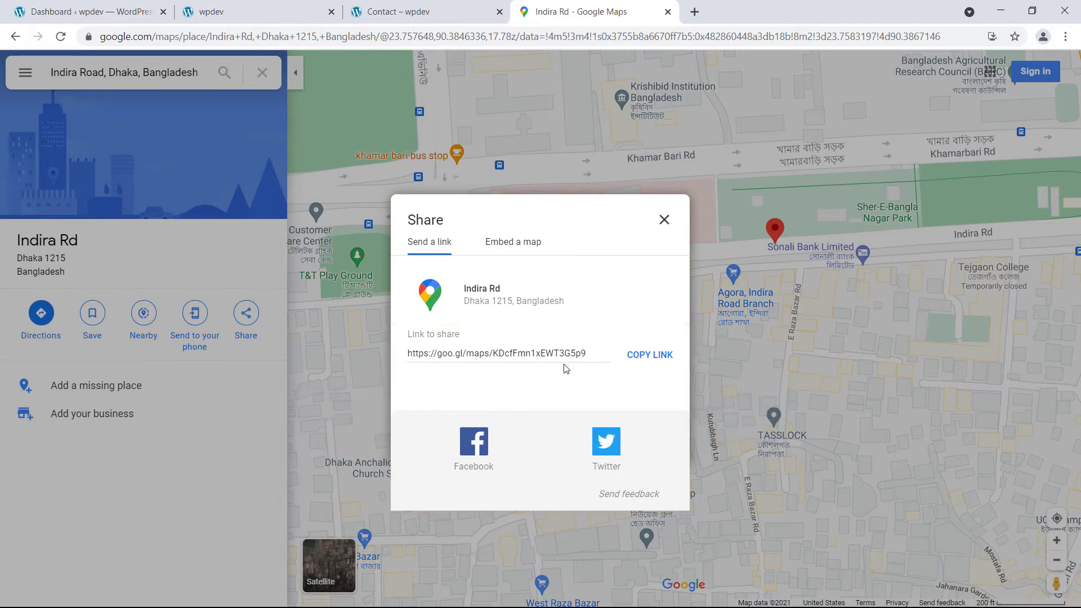
pyautogui.click(514, 248)
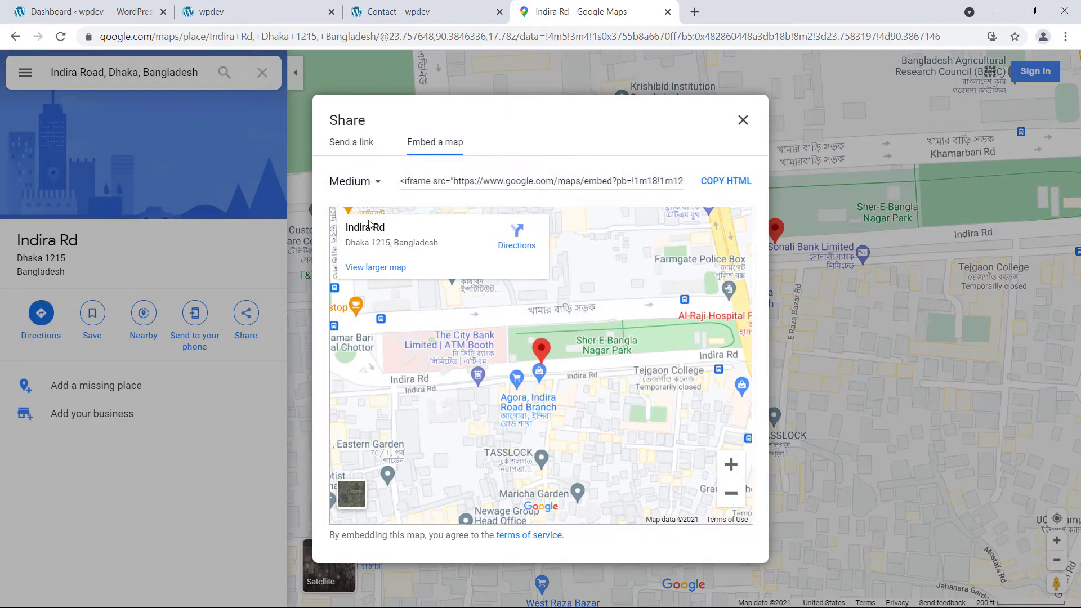
pyautogui.click(380, 184)
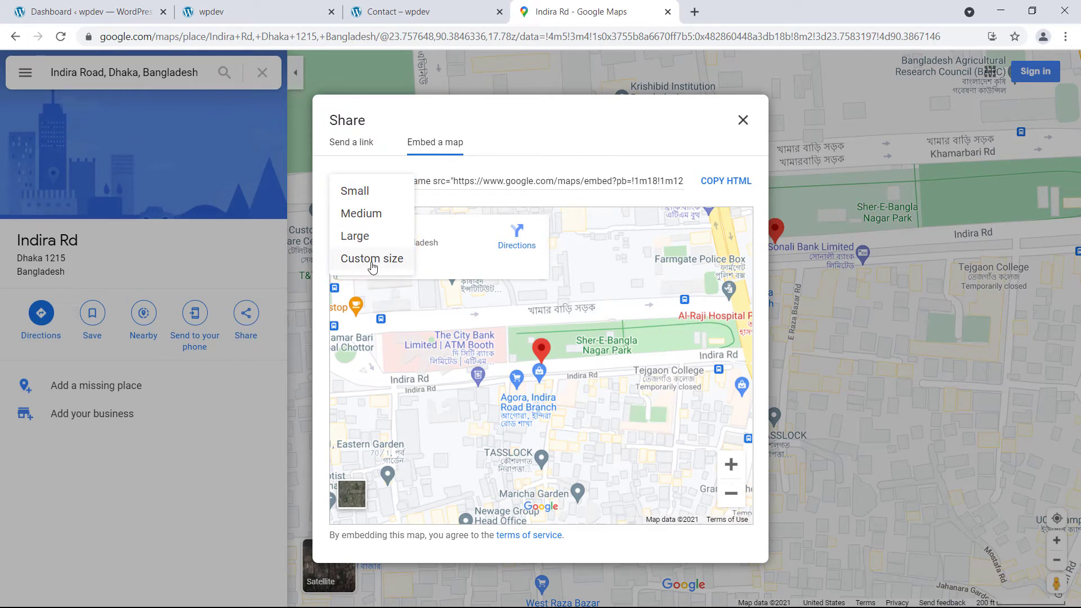
pyautogui.click(366, 219)
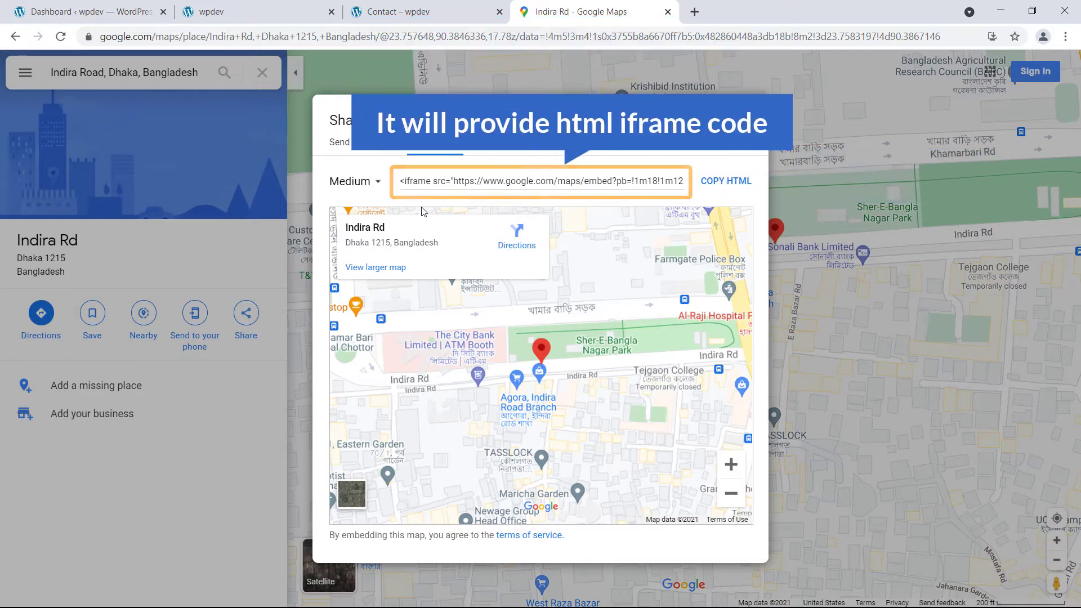
pyautogui.moveTo(401, 180); pyautogui.dragTo(684, 180)
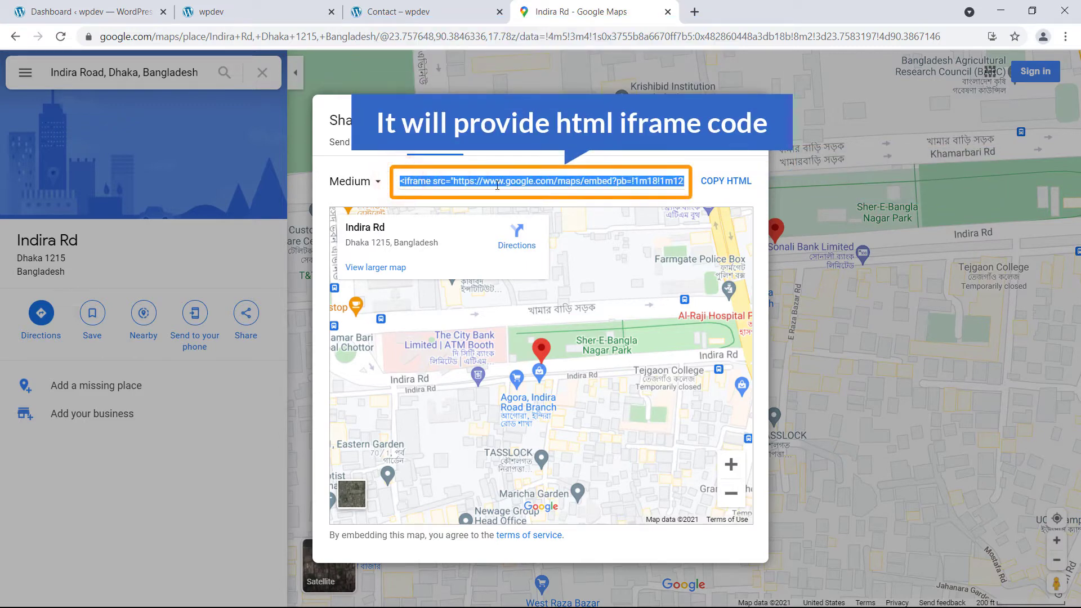
pyautogui.click(719, 186)
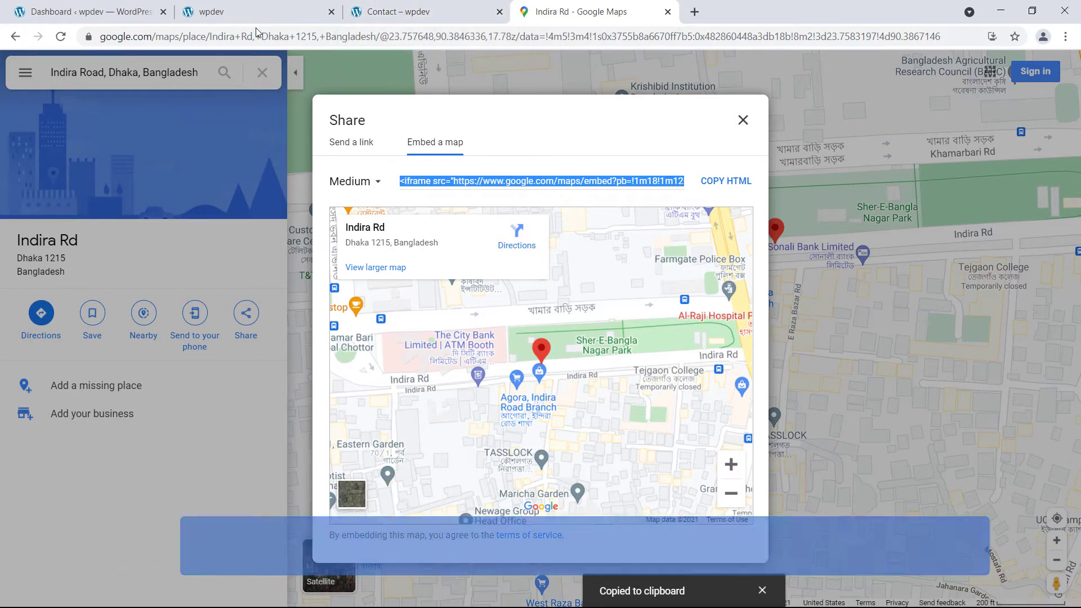
# Step: Switch to the WordPress dashboard and open the list of the site's pages
pyautogui.click(133, 17)
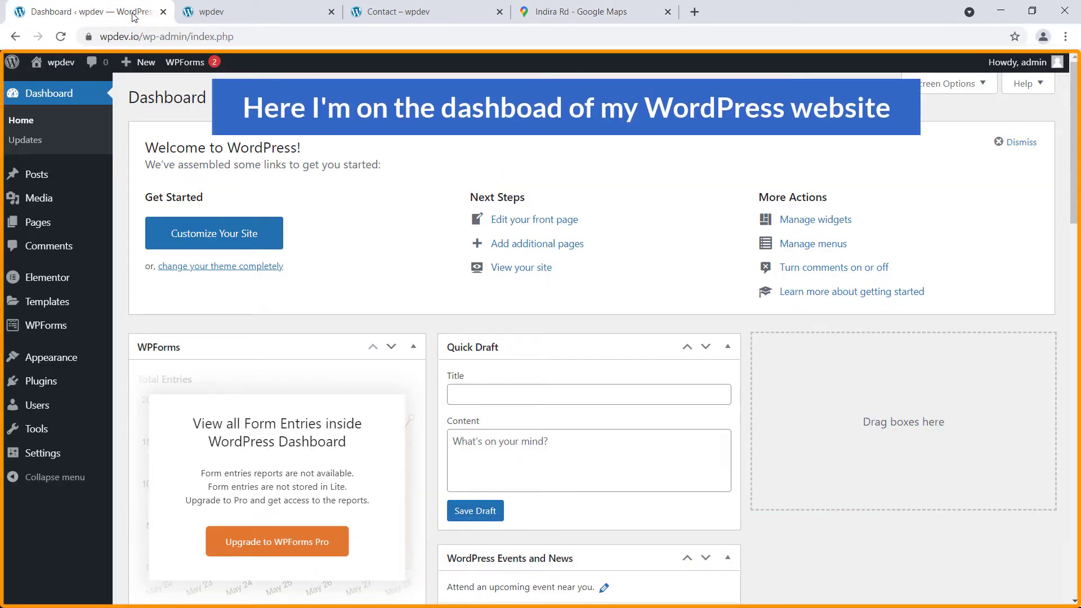
pyautogui.moveTo(41, 230)
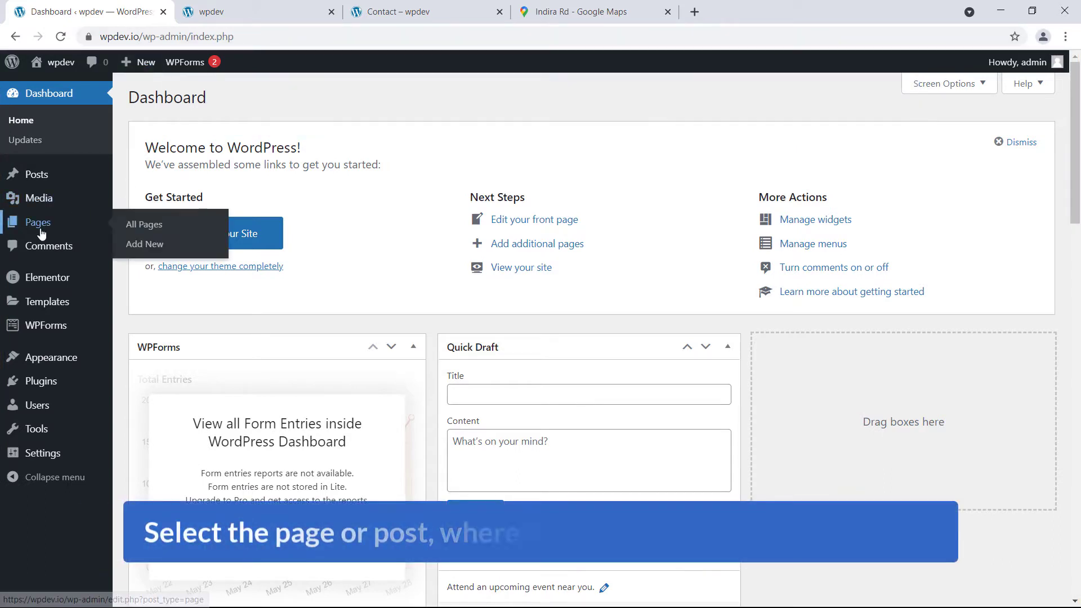
pyautogui.moveTo(41, 178)
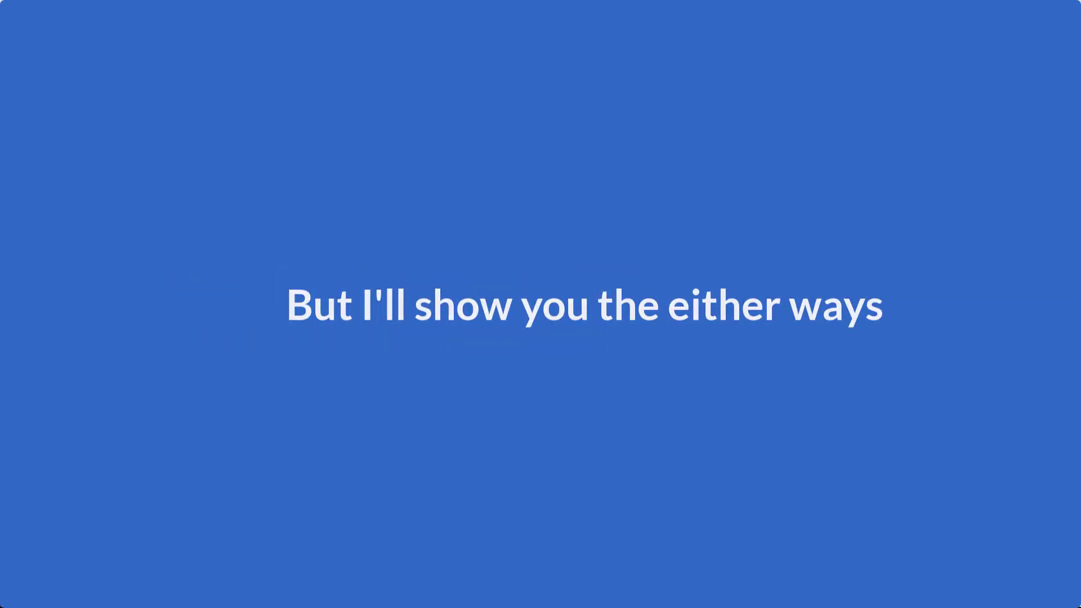
# Step: Search the web for "gutenberg editor" in a new tab and open the WordPress.org Gutenberg page
pyautogui.click(698, 13)
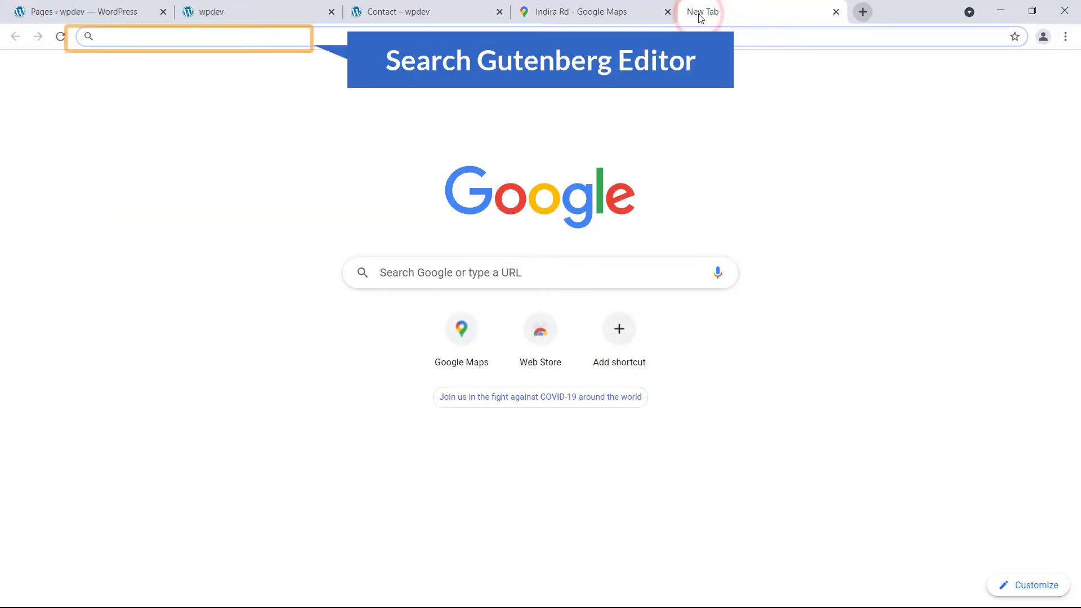
pyautogui.write('gutenberg editor')
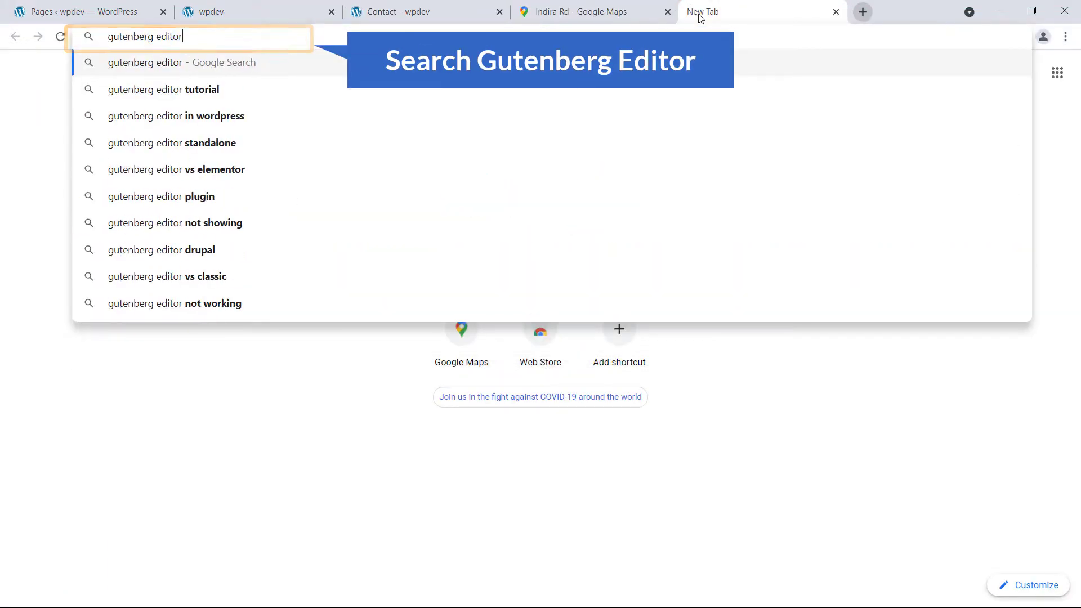
pyautogui.press('Return')
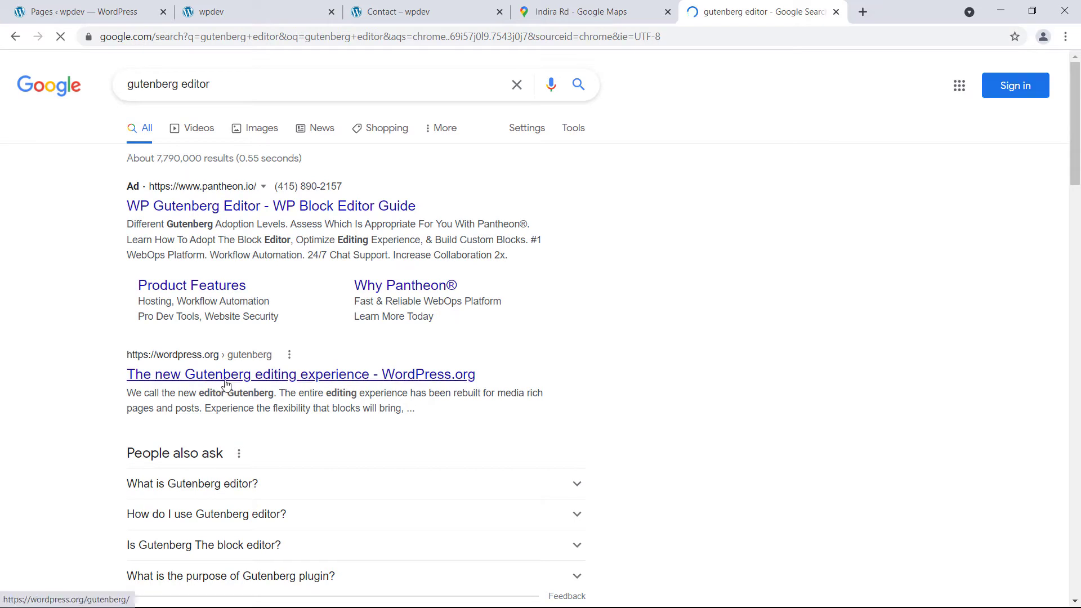
pyautogui.click(228, 382)
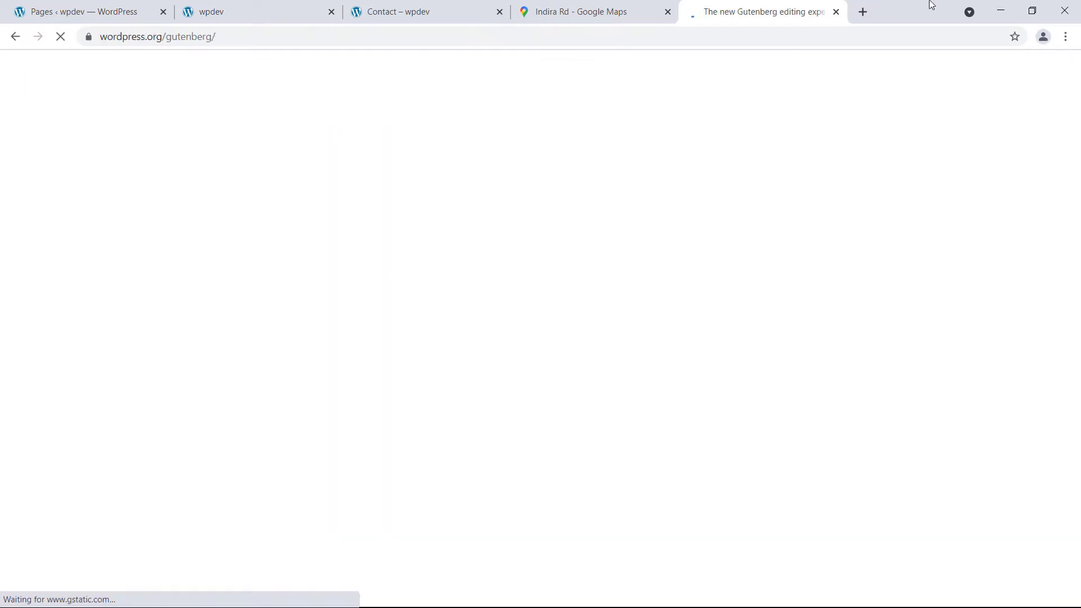
# Step: Search the web for "elementor" in another new tab and open the official Elementor.com website
pyautogui.click(861, 12)
pyautogui.write('elemen')
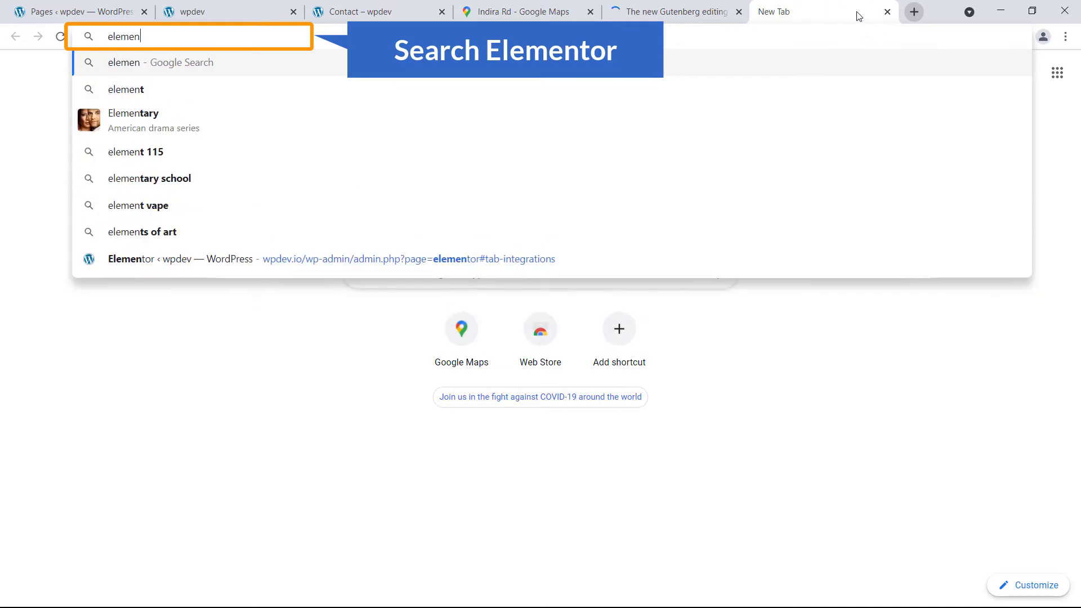
pyautogui.write('tor')
pyautogui.press('Return')
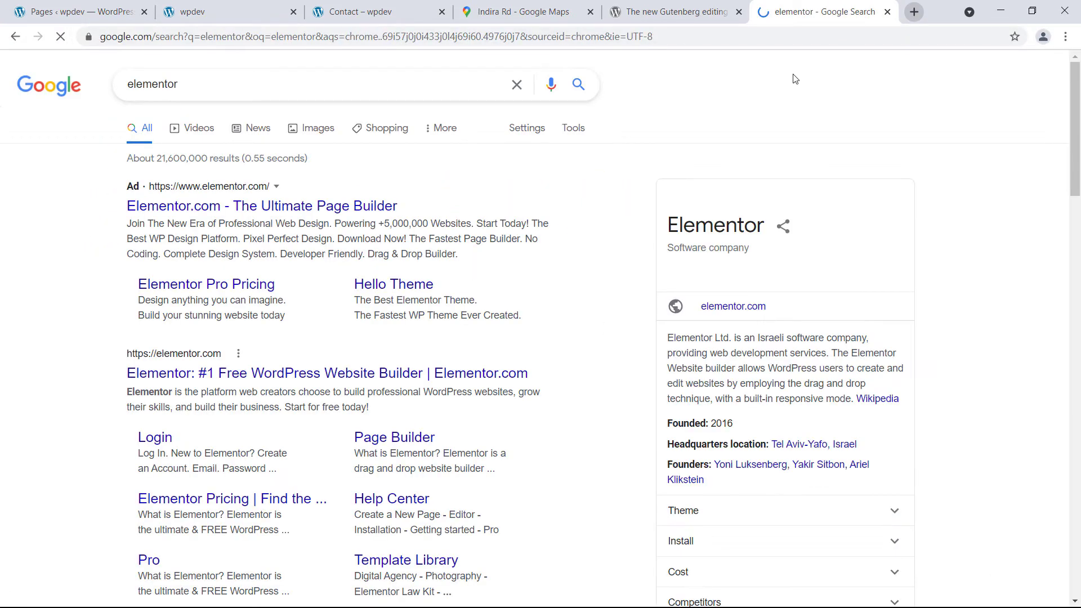
pyautogui.click(234, 374)
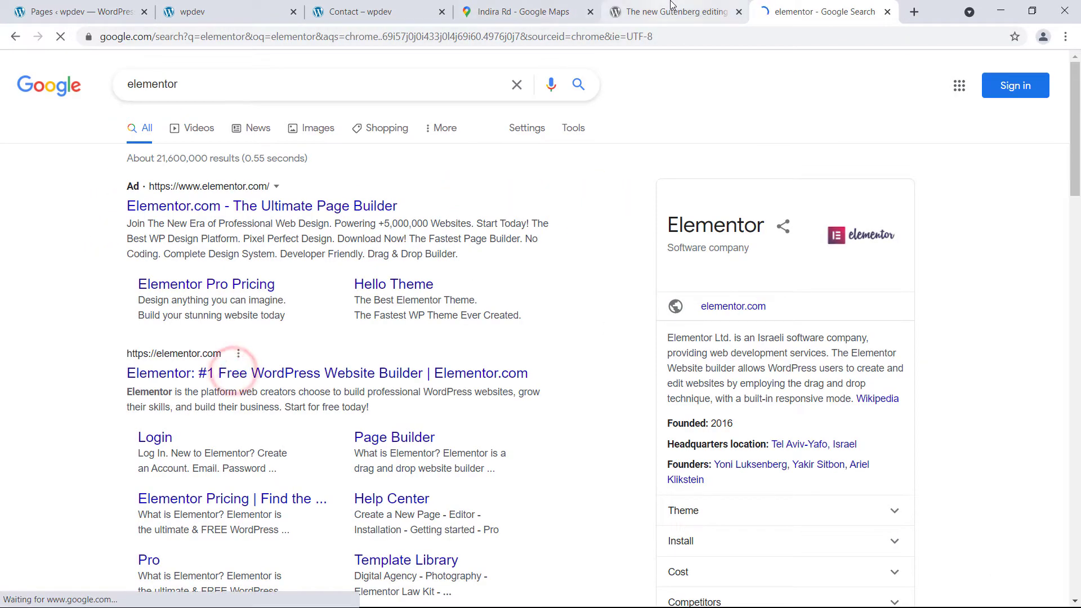
# Step: Review the Gutenberg and Elementor web pages, then return to the WordPress list of pages
pyautogui.click(651, 14)
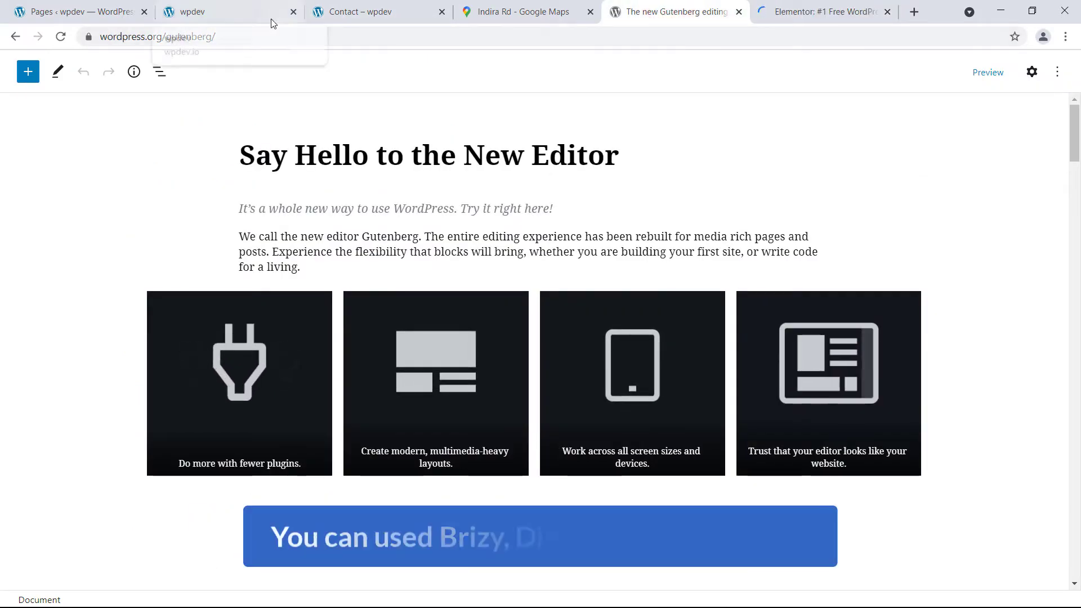
pyautogui.click(115, 11)
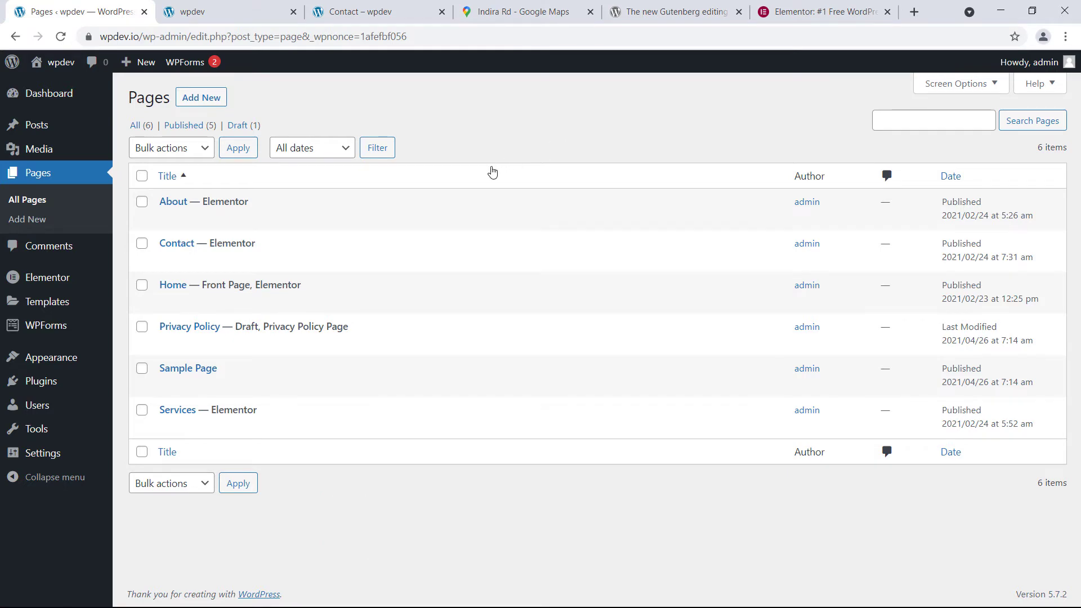
pyautogui.click(780, 15)
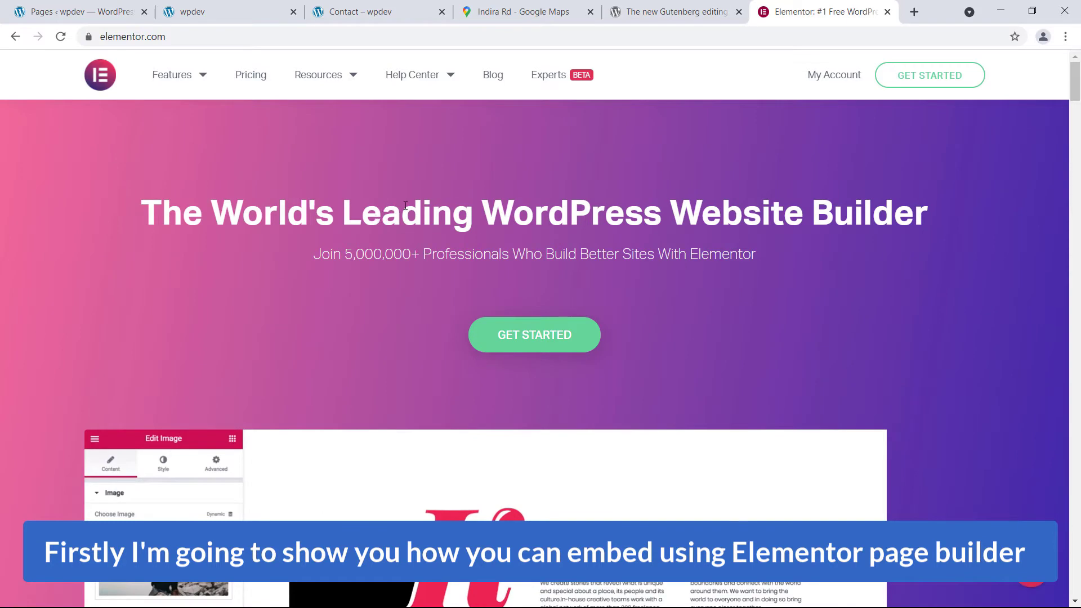
pyautogui.click(665, 12)
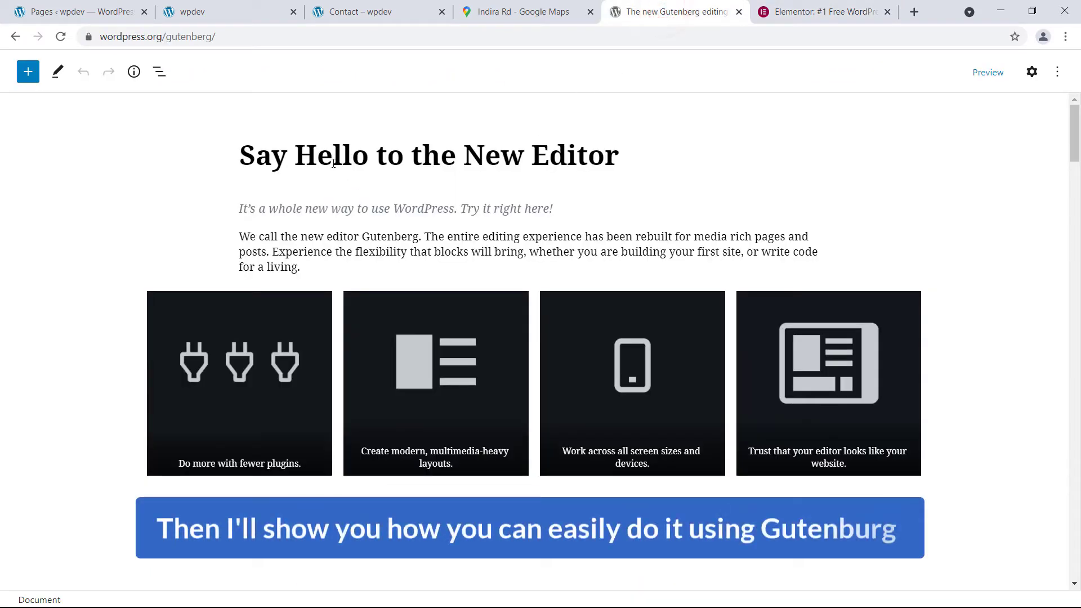
pyautogui.scroll(-5, 334, 163)
pyautogui.scroll(5, 334, 163)
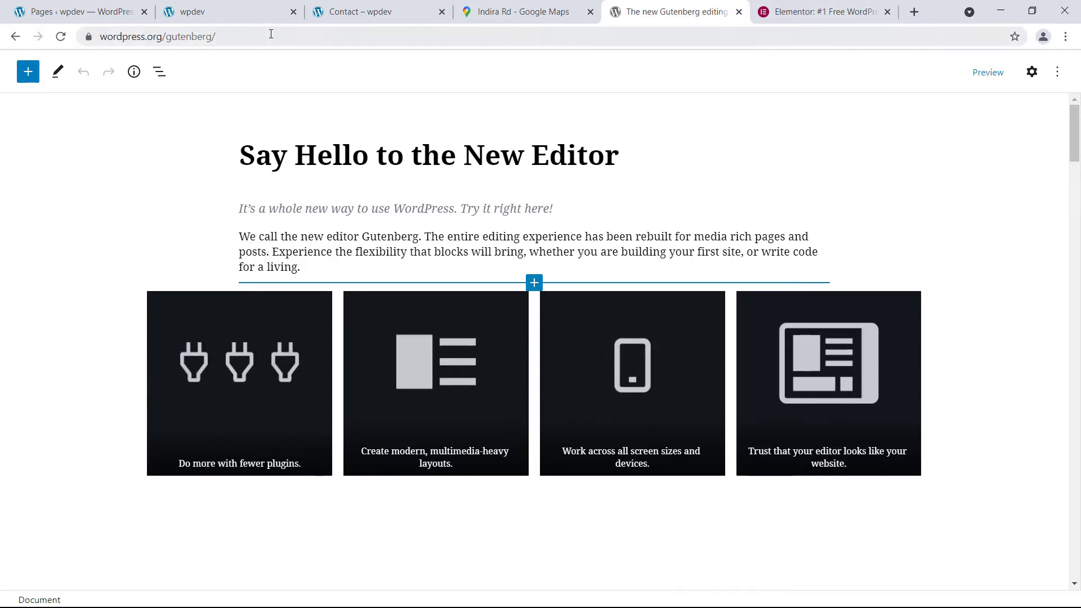
pyautogui.click(96, 11)
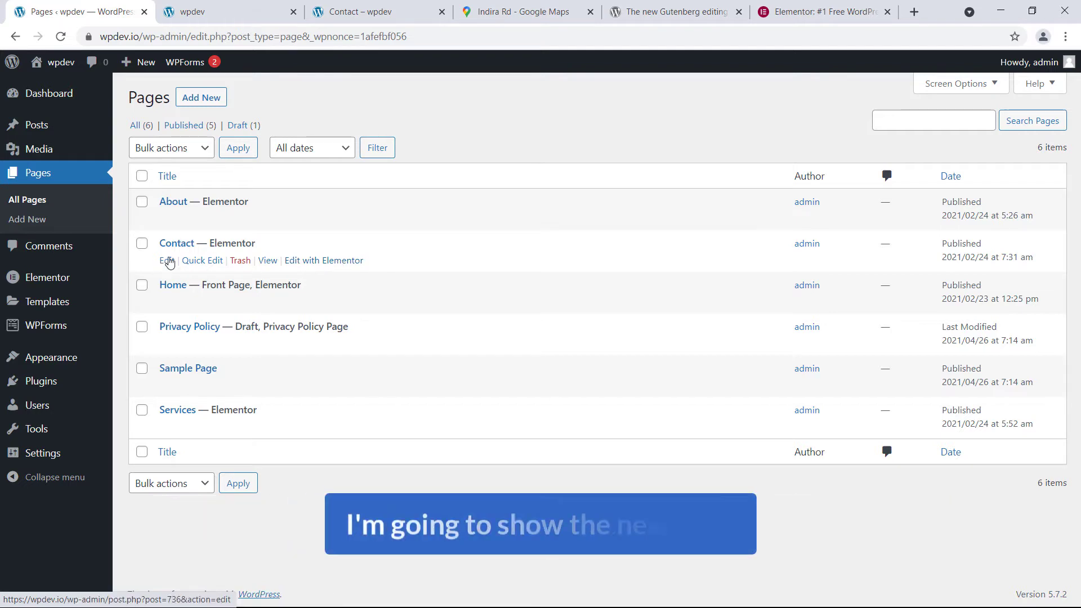
# Step: Open the Contact page for editing with Elementor in a new tab and switch to it
pyautogui.rightClick(310, 261)
pyautogui.click(330, 275)
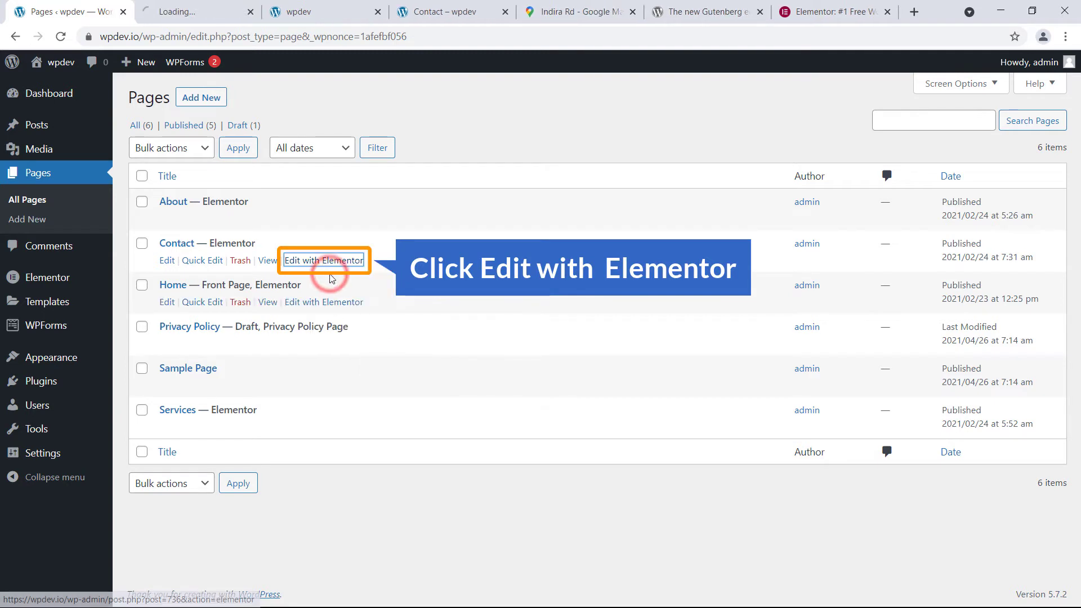
pyautogui.click(208, 8)
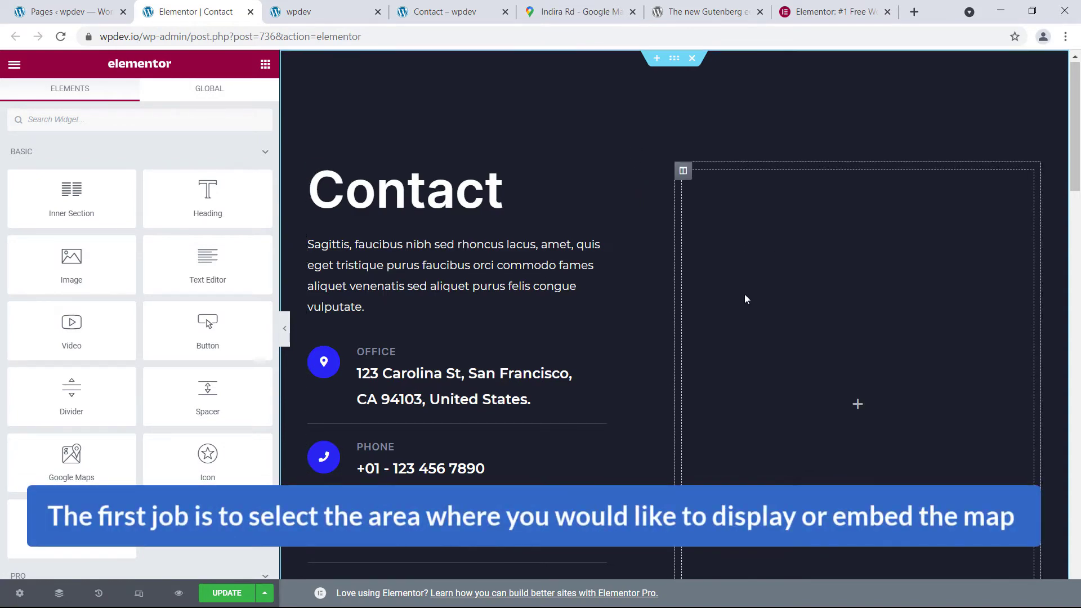
# Step: Find the HTML widget by searching for "html" and place it in the empty column beside the Contact details
pyautogui.scroll(-3, 743, 295)
pyautogui.scroll(3, 744, 300)
pyautogui.scroll(-3, 775, 316)
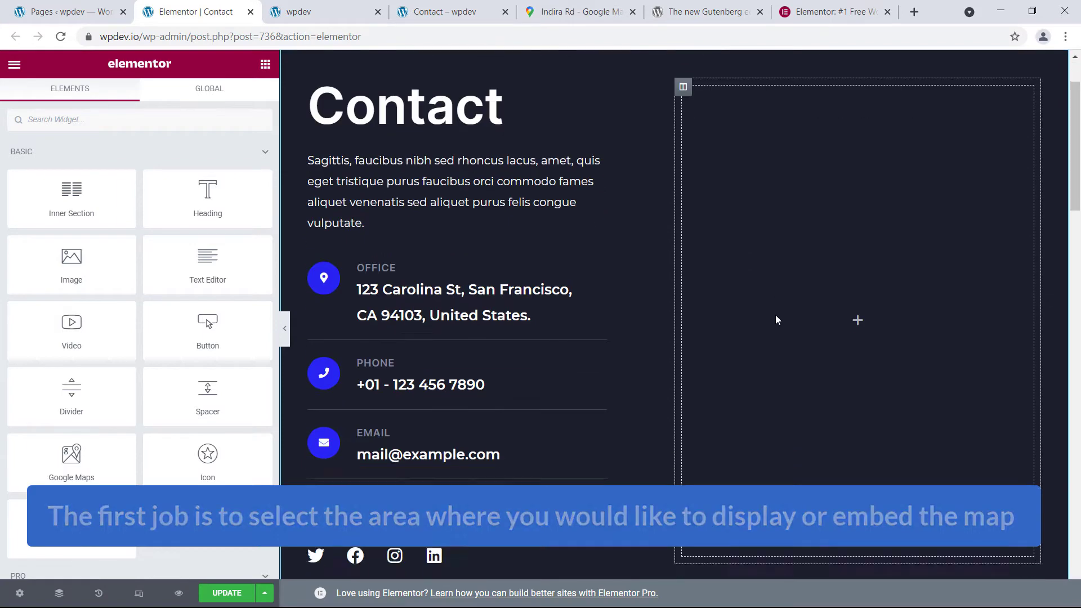
pyautogui.scroll(3, 791, 275)
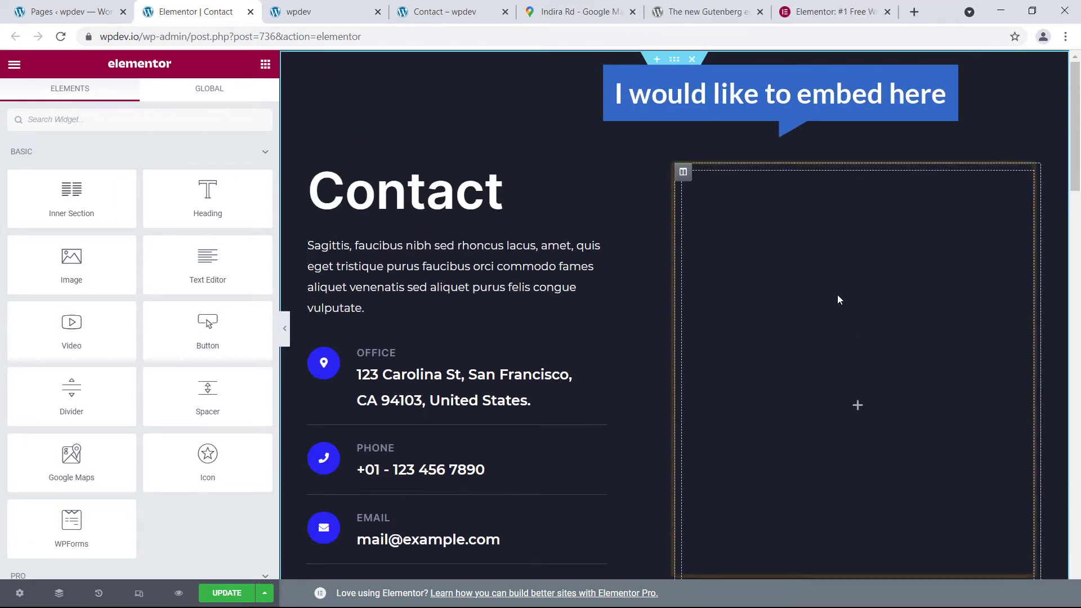
pyautogui.scroll(-1, 828, 257)
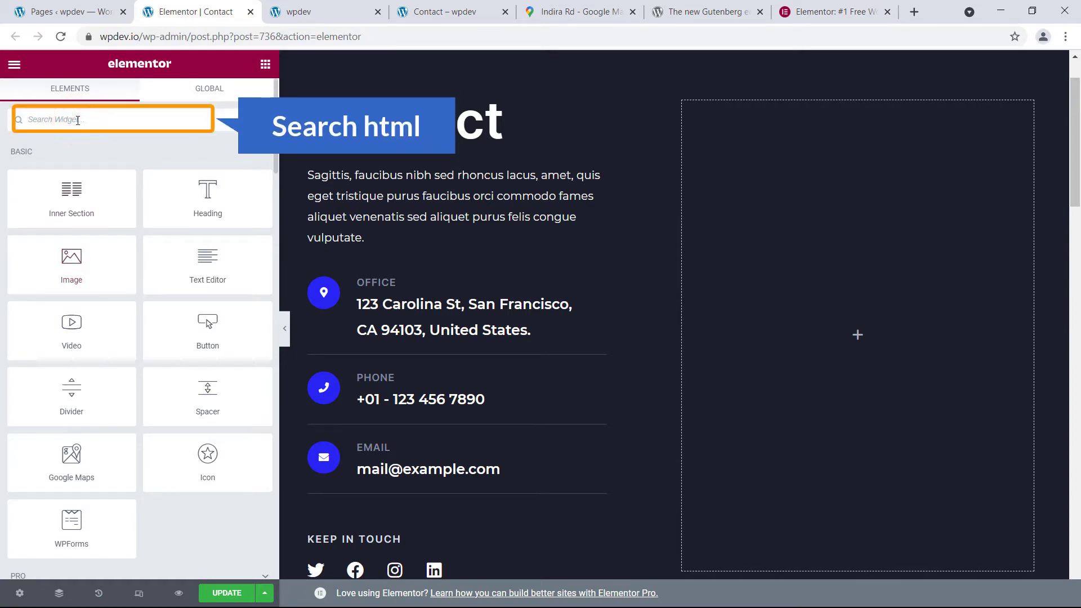
pyautogui.write('html')
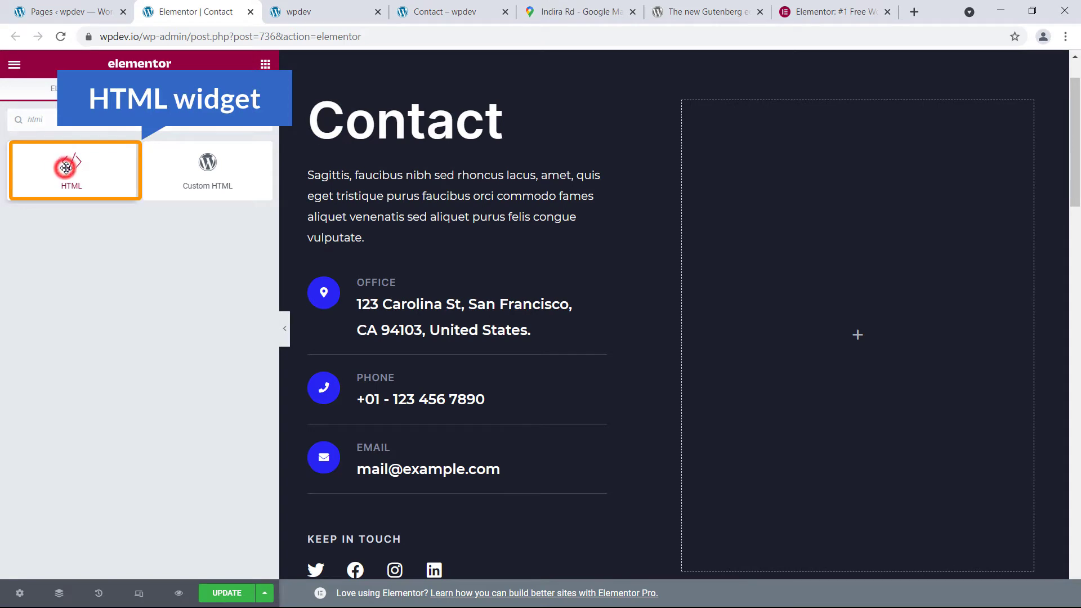
pyautogui.moveTo(65, 167); pyautogui.dragTo(837, 312)
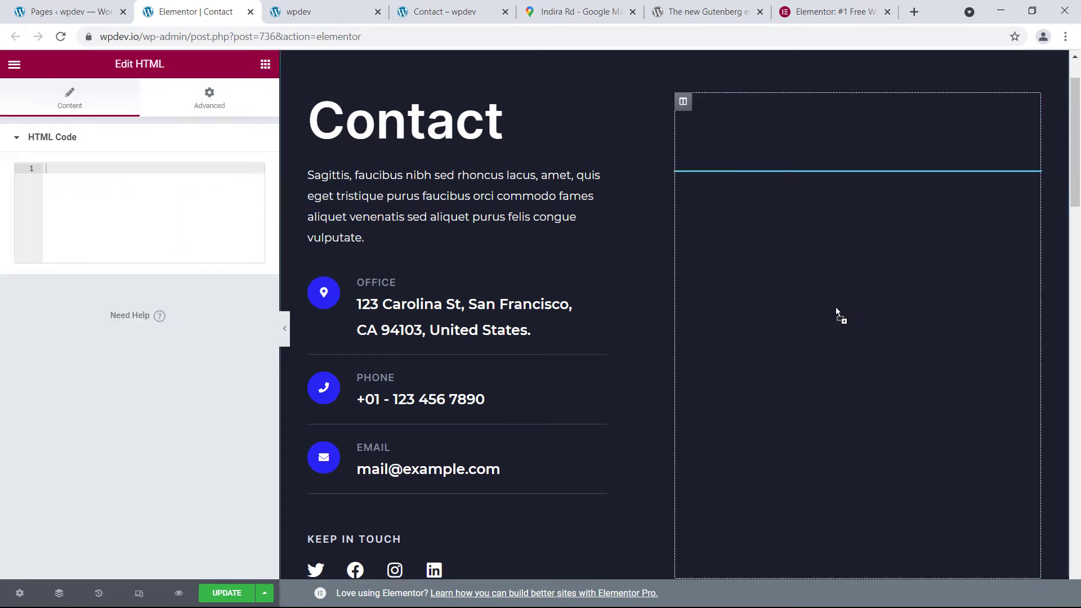
# Step: Check the copied embed code on the Google Maps page, then paste it into the HTML widget's code
pyautogui.click(52, 177)
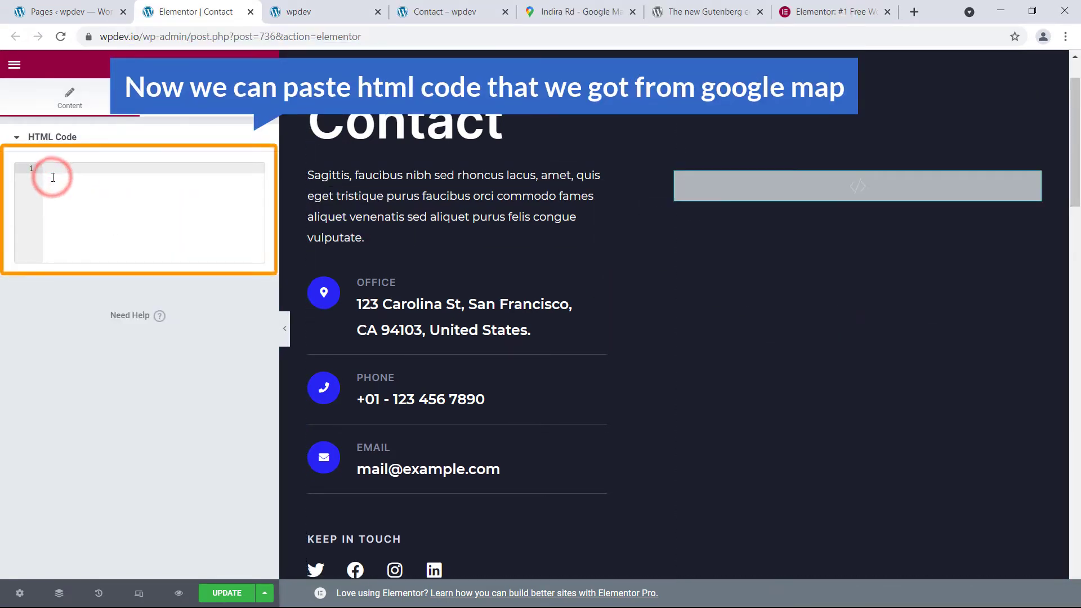
pyautogui.click(599, 13)
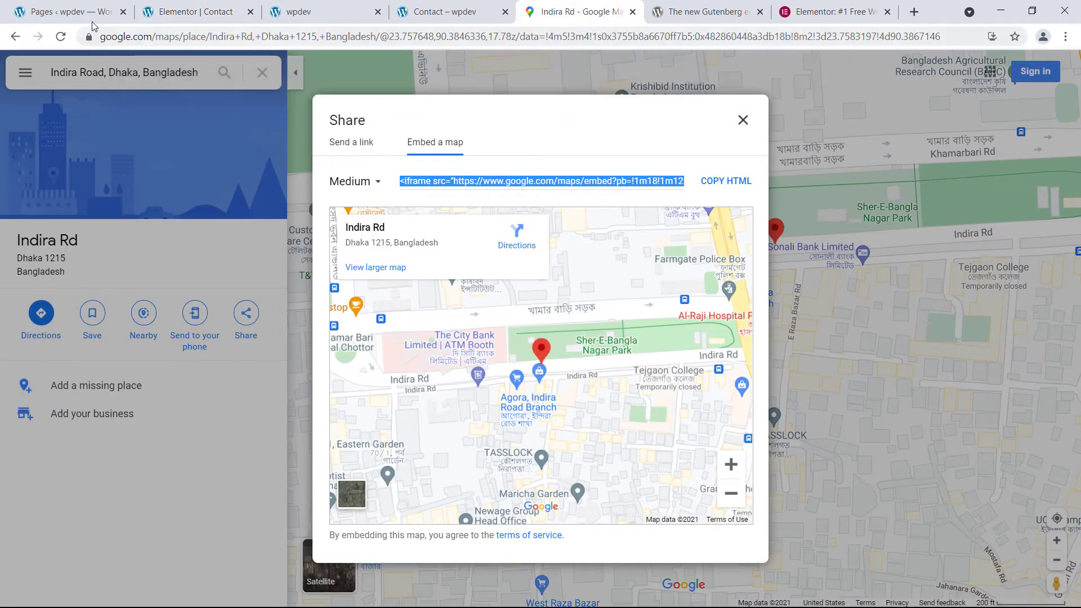
pyautogui.click(172, 10)
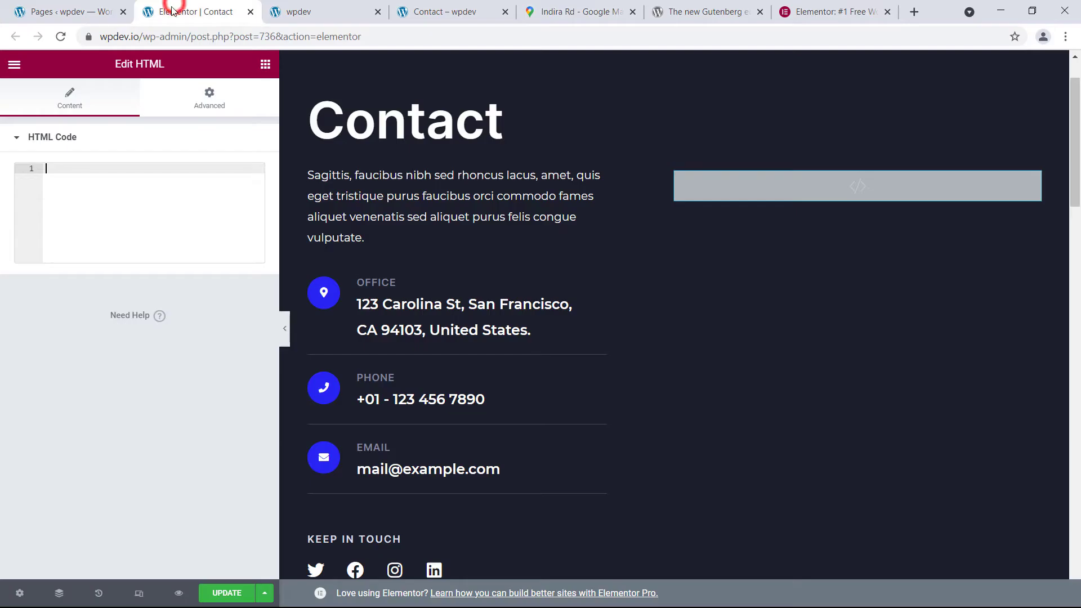
pyautogui.rightClick(66, 190)
pyautogui.click(118, 316)
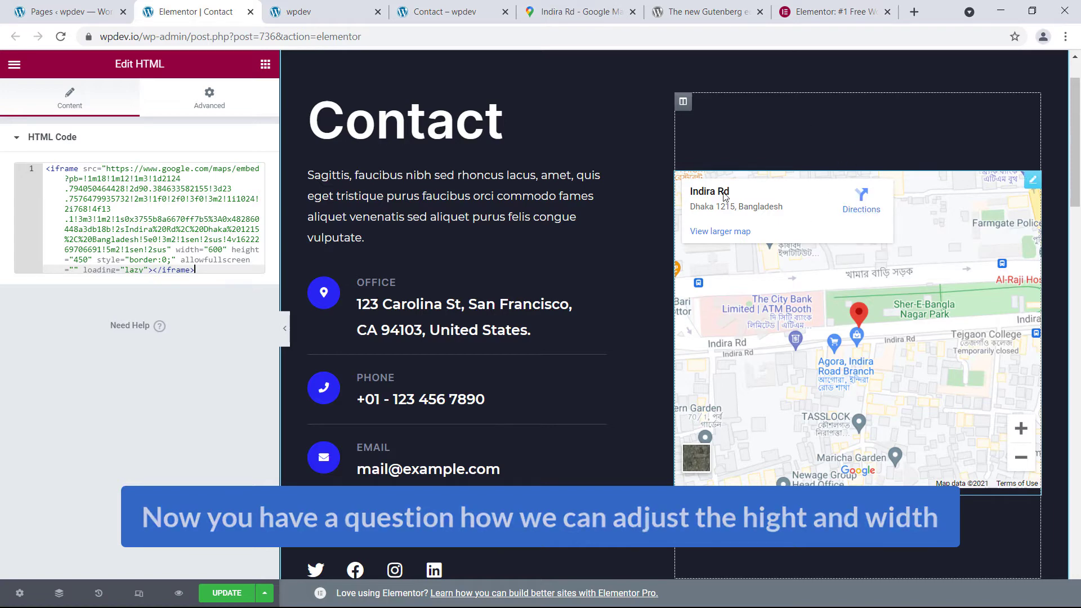
# Step: Set the map iframe's height to 650 in the HTML code, widening the editing panel temporarily to read the code
pyautogui.scroll(-2, 637, 215)
pyautogui.scroll(3, 728, 298)
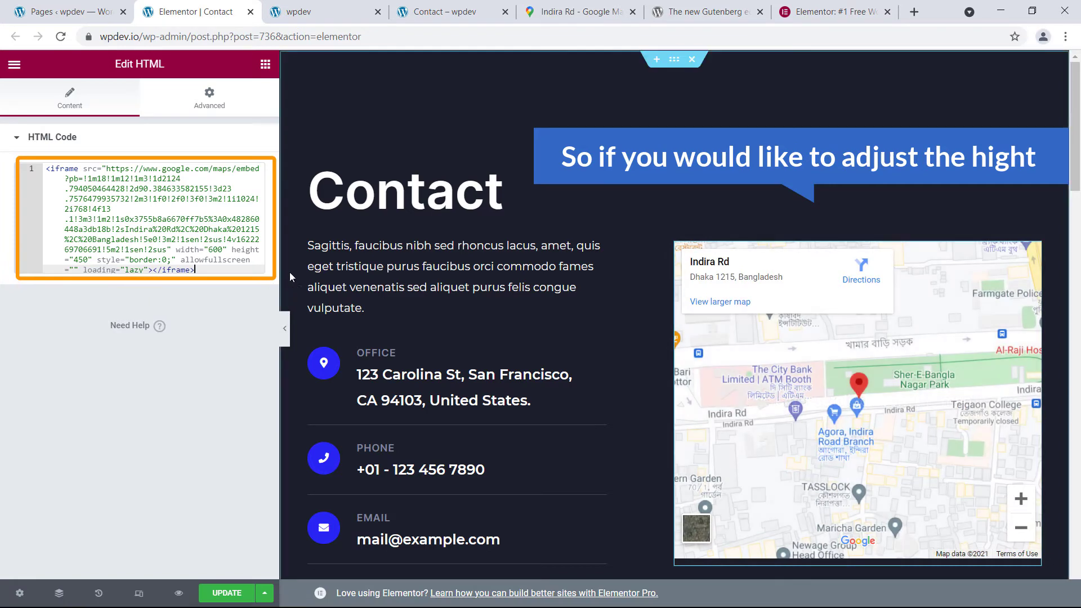
pyautogui.moveTo(278, 153); pyautogui.dragTo(421, 157)
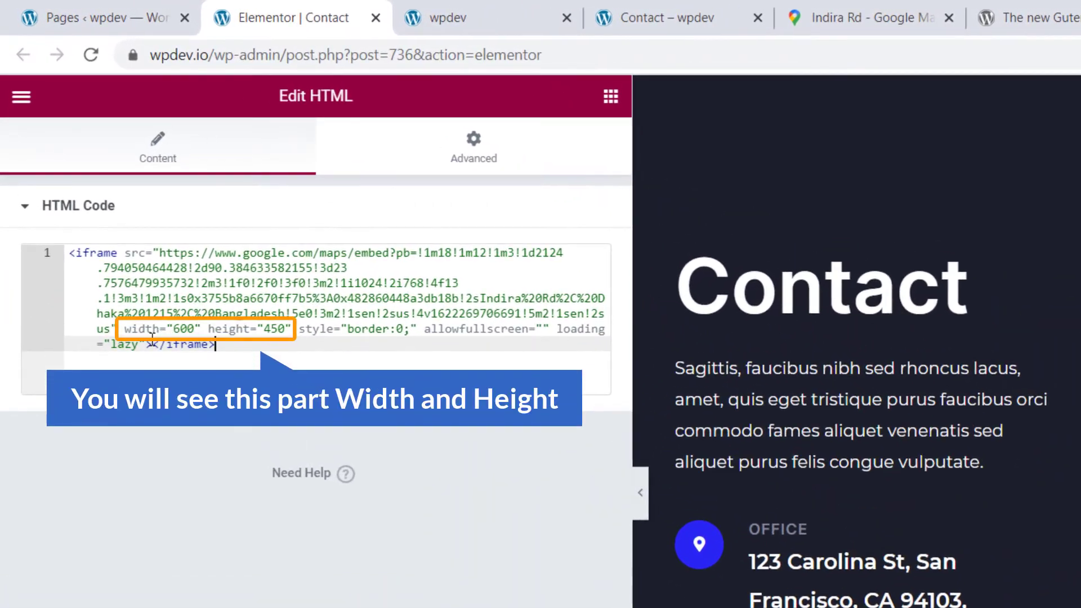
pyautogui.moveTo(122, 330); pyautogui.dragTo(228, 322)
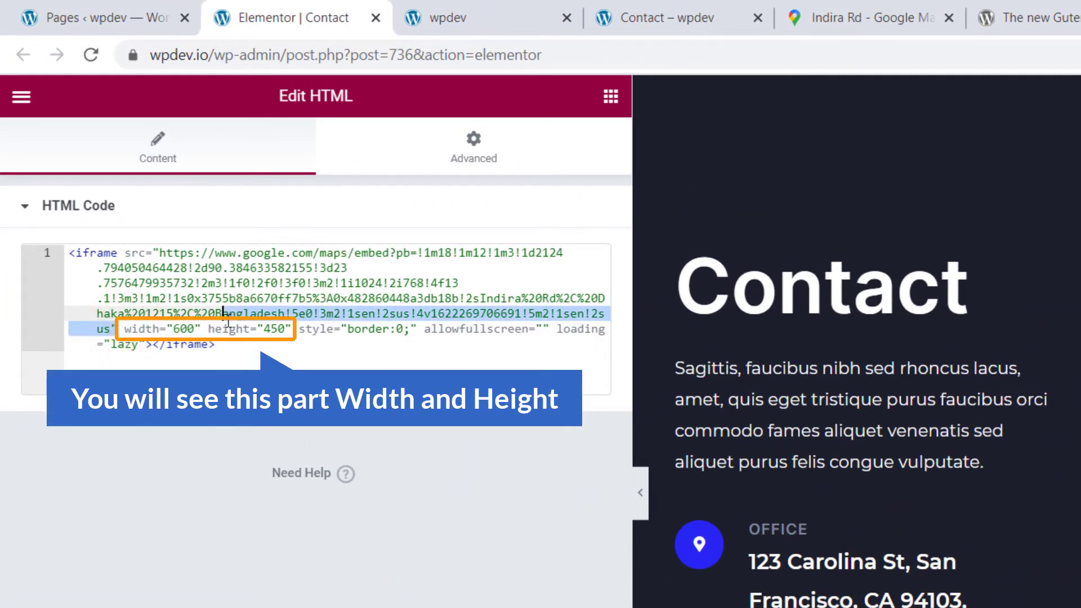
pyautogui.click(259, 322)
pyautogui.click(294, 351)
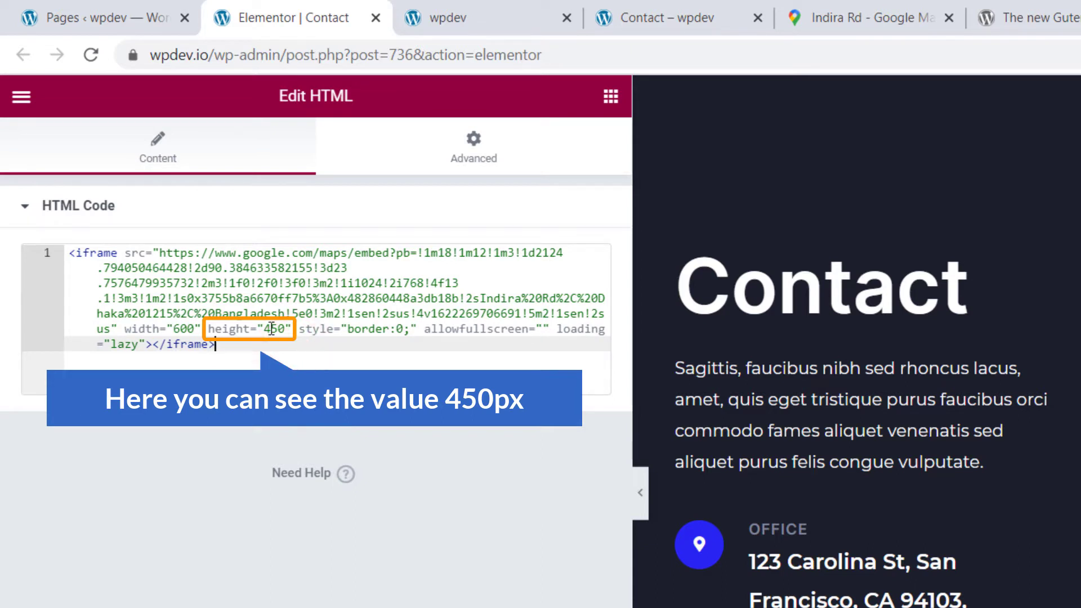
pyautogui.moveTo(271, 329); pyautogui.dragTo(263, 330)
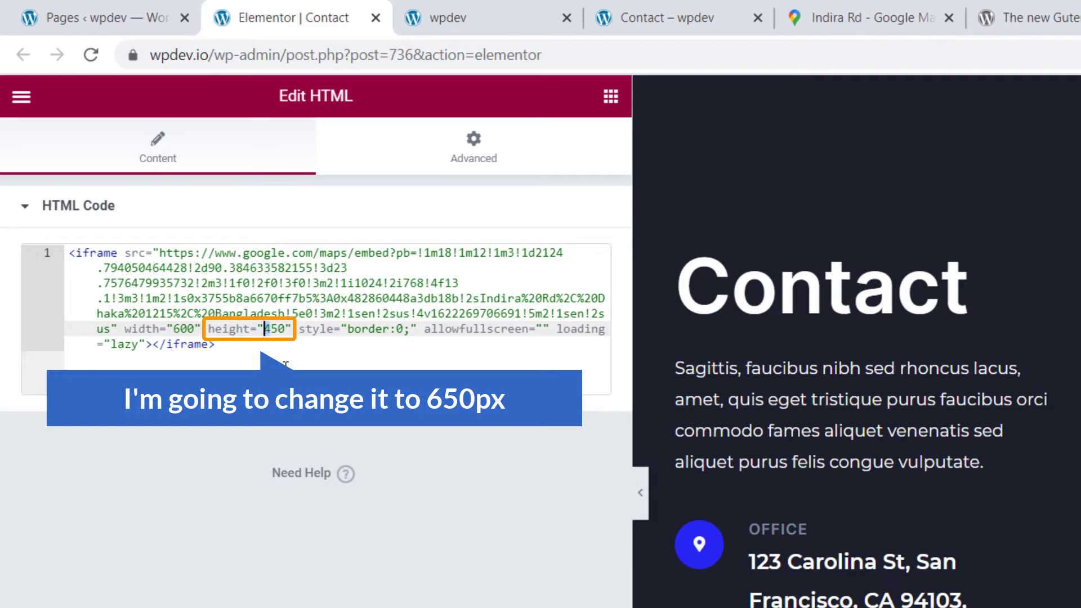
pyautogui.write('6')
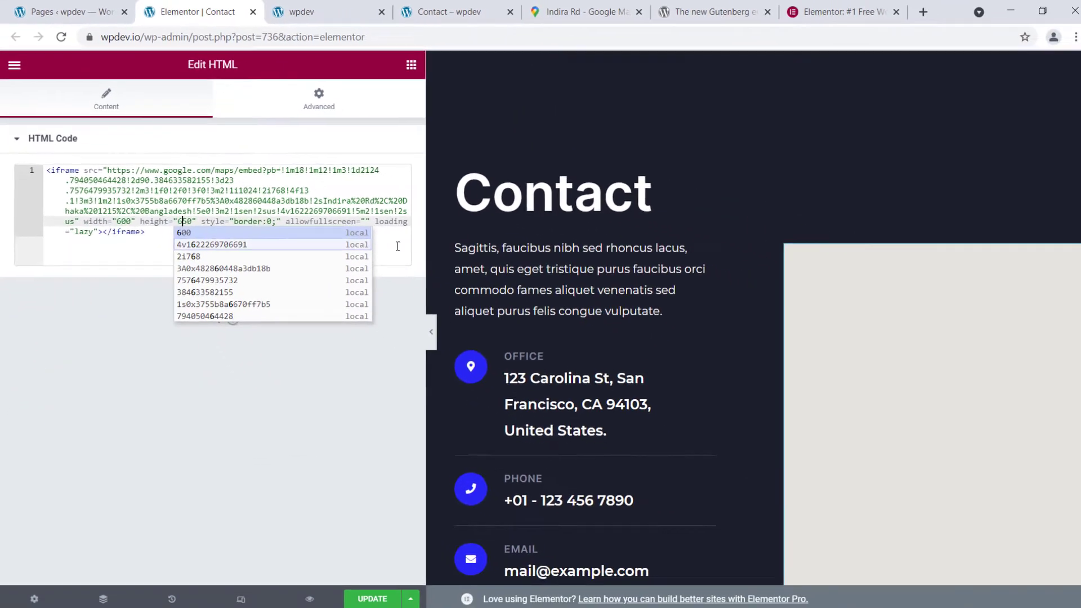
pyautogui.moveTo(423, 248); pyautogui.dragTo(277, 294)
pyautogui.click(628, 125)
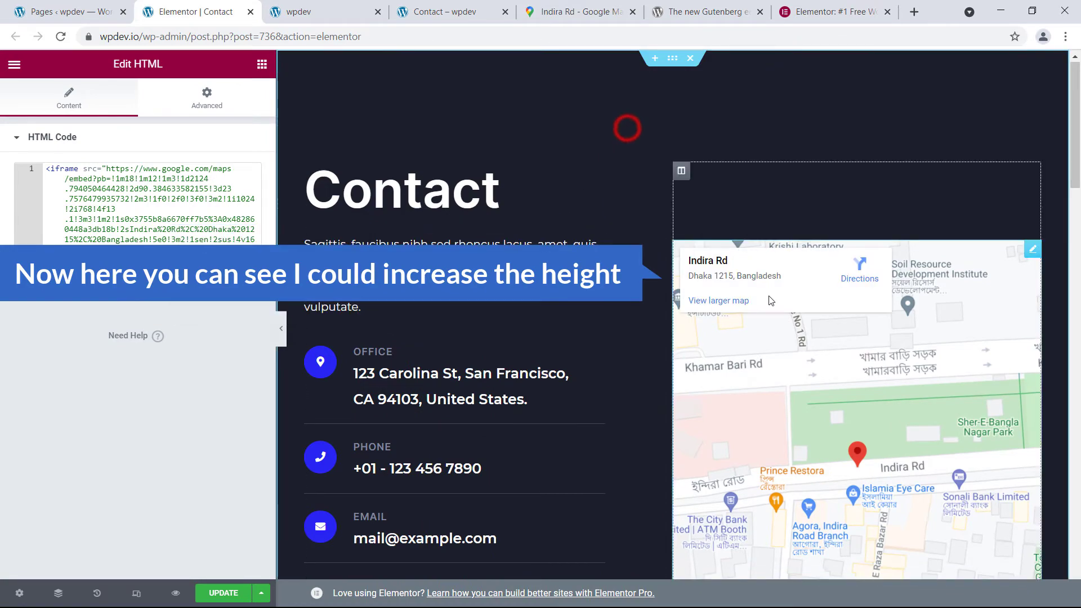
# Step: Set the map iframe's width to 100% in the HTML code
pyautogui.scroll(-4, 627, 126)
pyautogui.scroll(4, 828, 282)
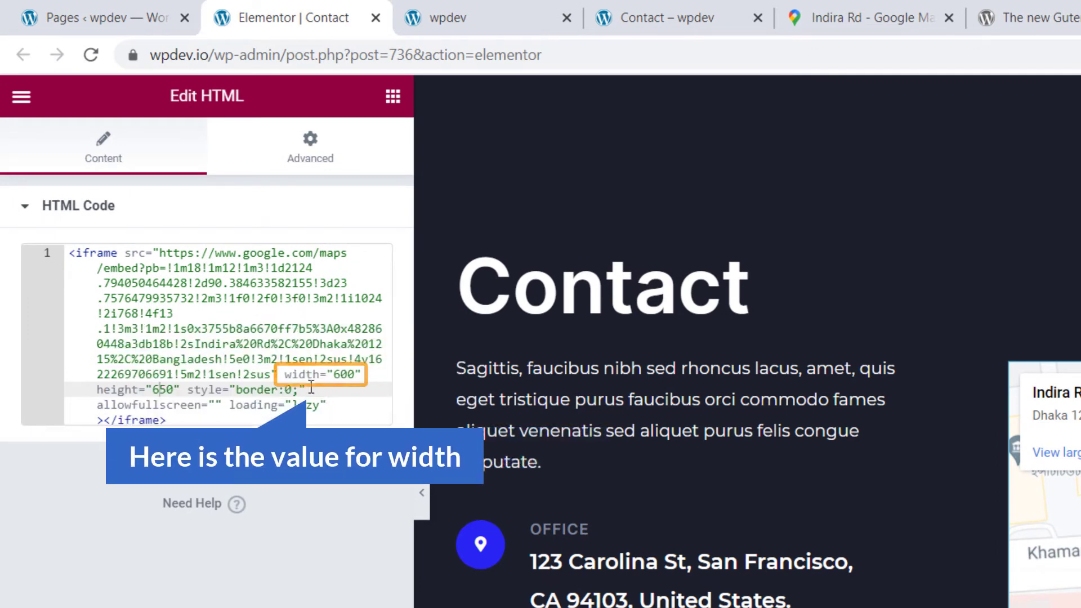
pyautogui.moveTo(284, 376); pyautogui.dragTo(349, 381)
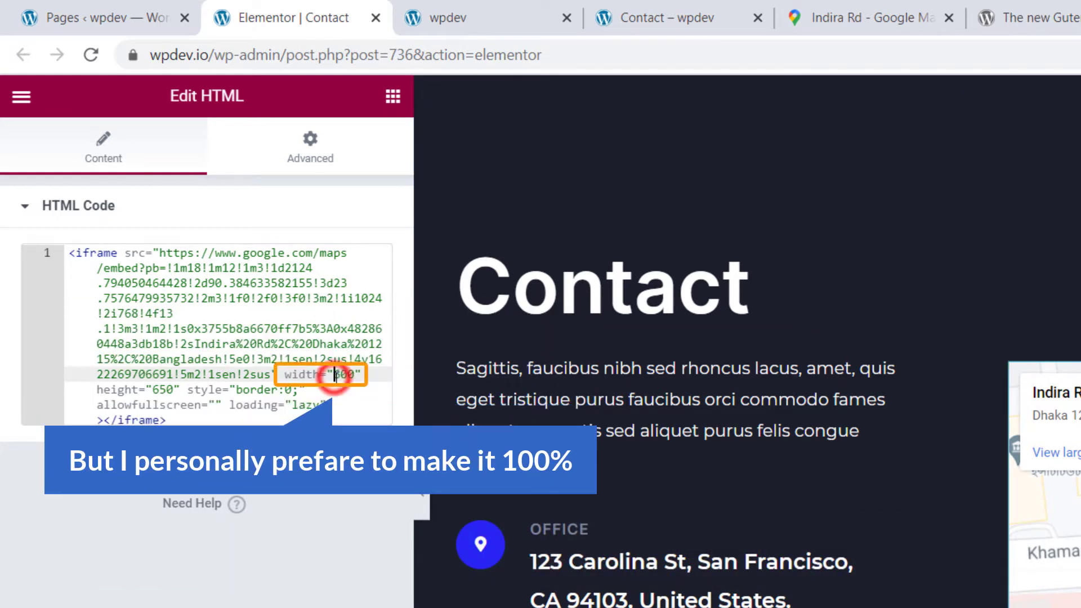
pyautogui.moveTo(335, 374); pyautogui.dragTo(355, 375)
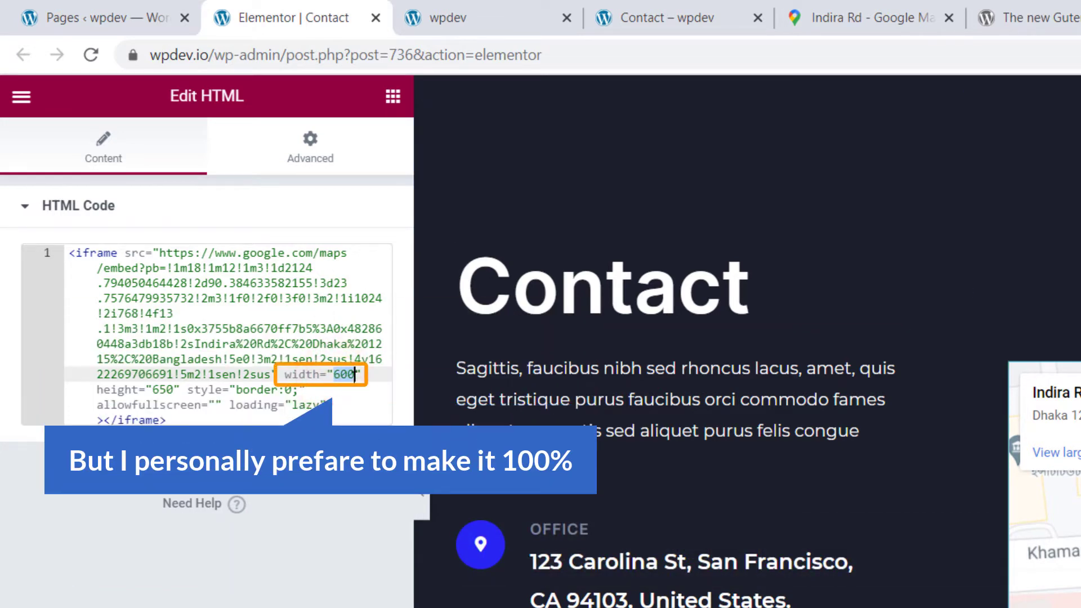
pyautogui.write('100')
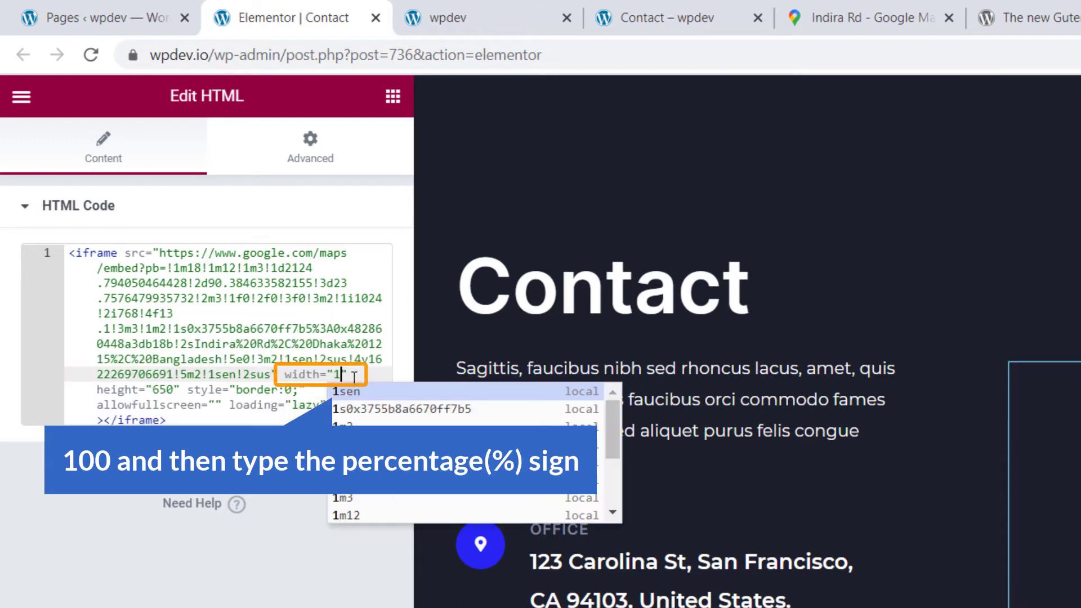
pyautogui.press('Escape')
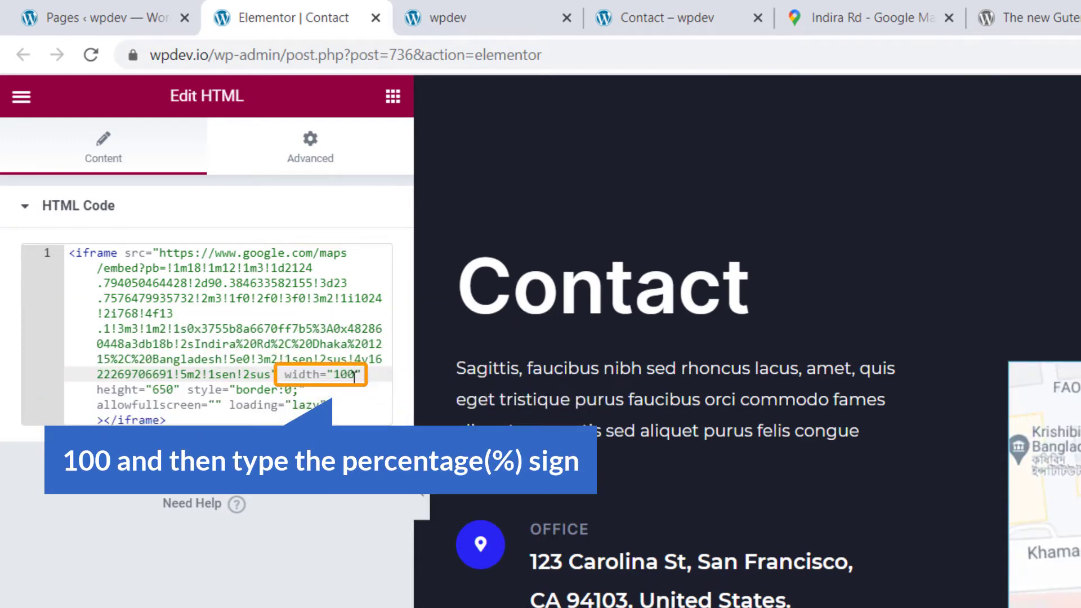
pyautogui.write('%')
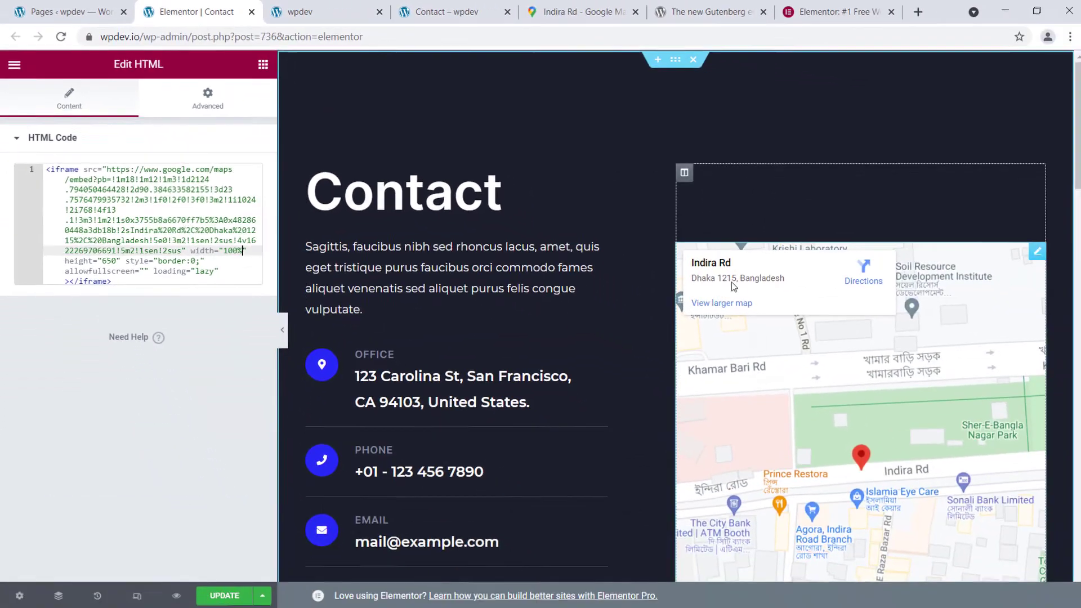
# Step: Try a height of 100% for the map iframe in the HTML code
pyautogui.scroll(-3, 1009, 394)
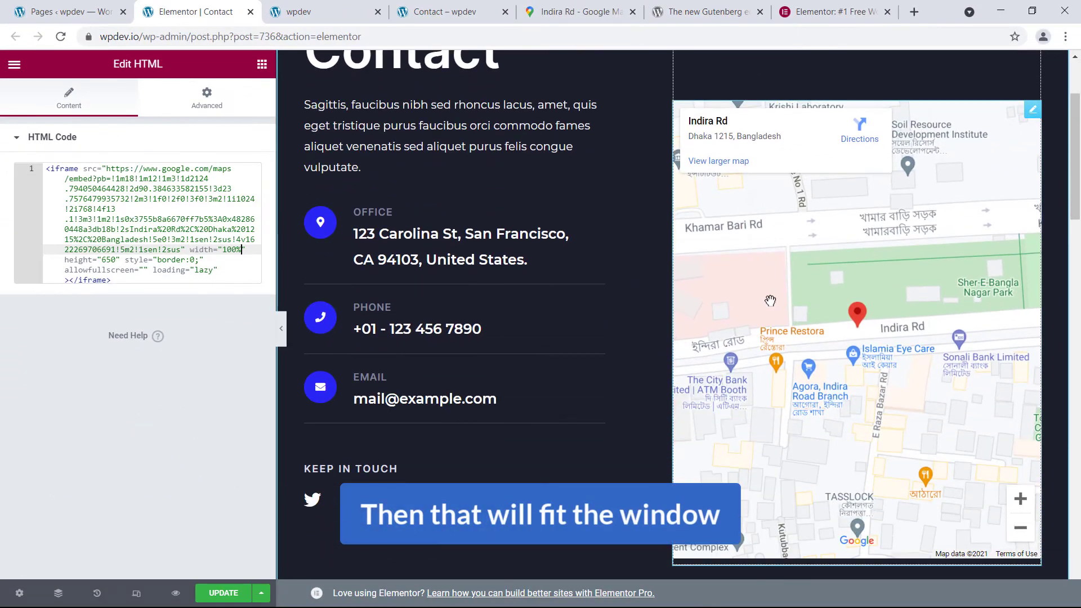
pyautogui.scroll(3, 771, 301)
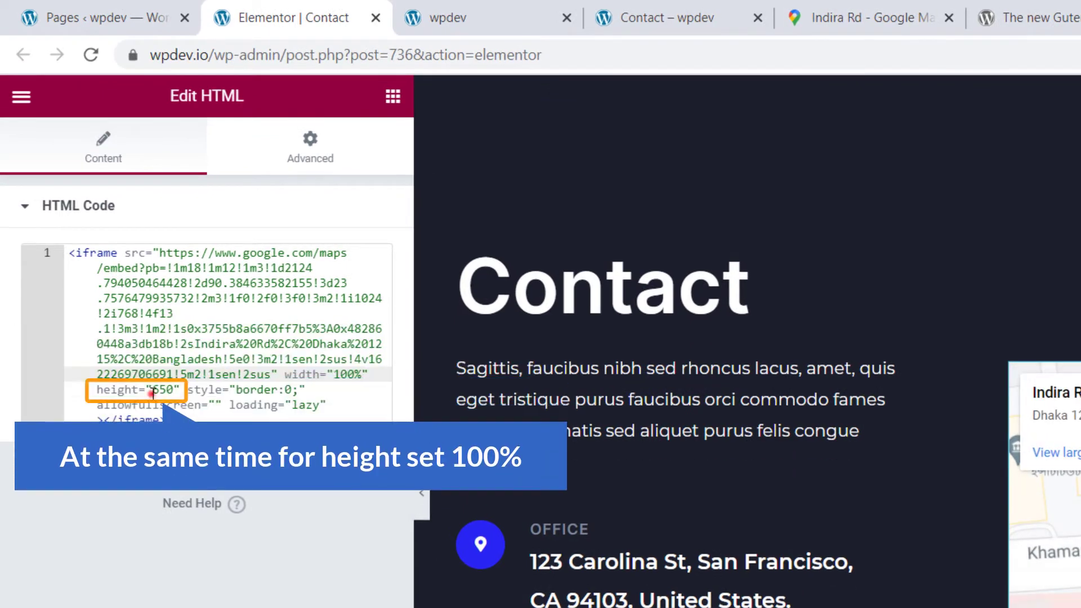
pyautogui.moveTo(152, 393); pyautogui.dragTo(175, 391)
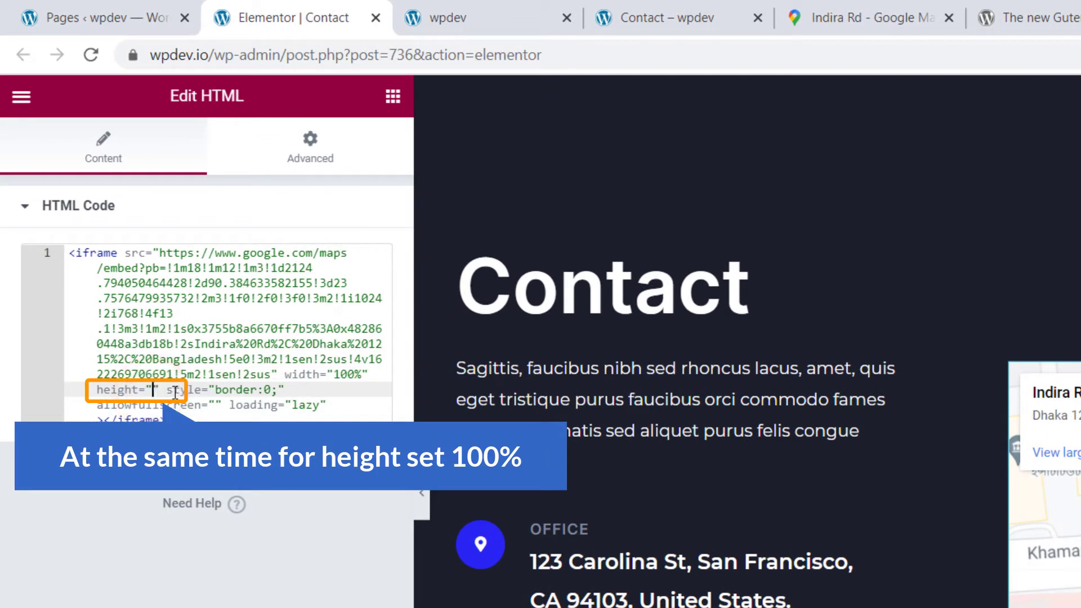
pyautogui.write('100%')
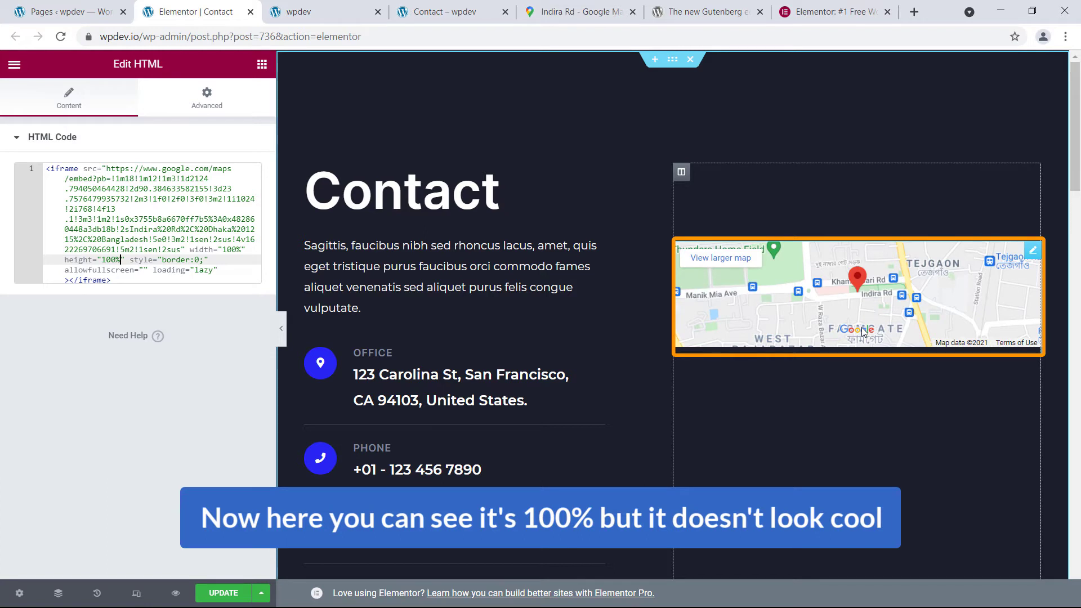
# Step: Review the HTML widget's advanced settings, including its margin and padding
pyautogui.click(1030, 252)
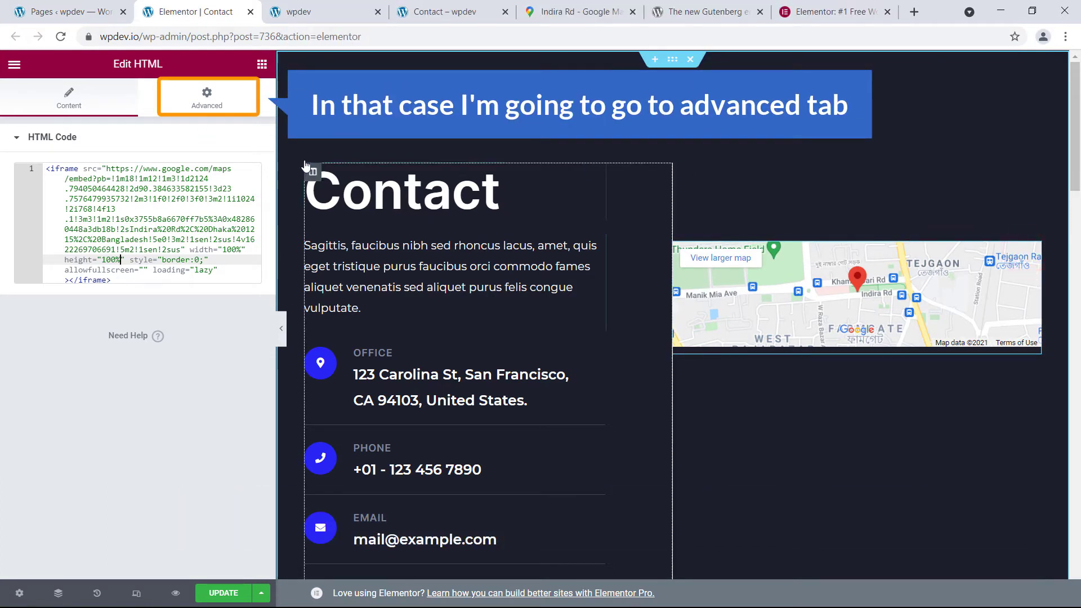
pyautogui.click(204, 105)
pyautogui.scroll(-3, 113, 241)
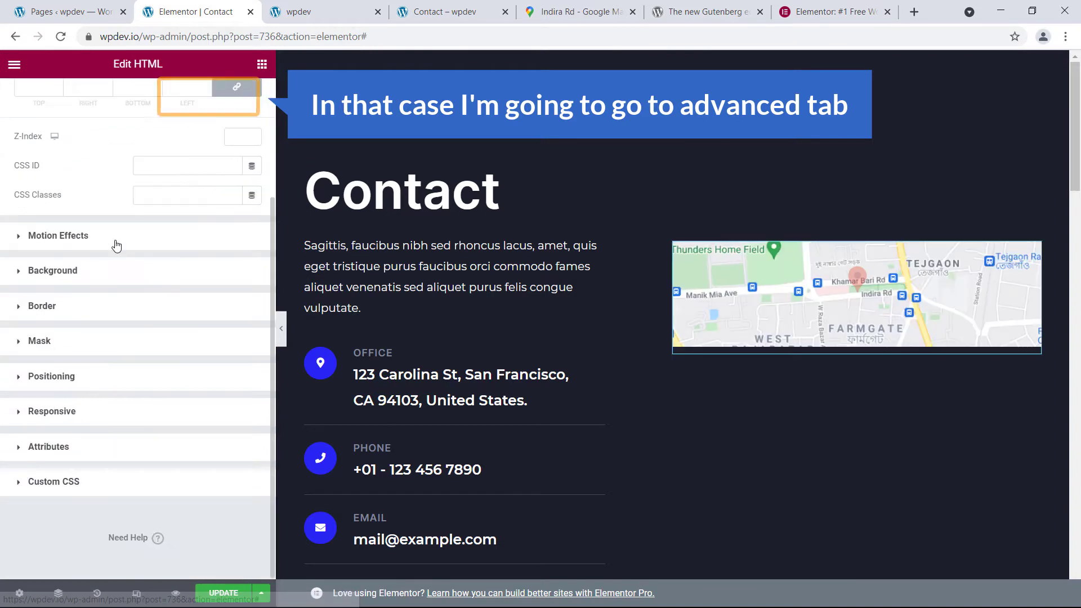
pyautogui.scroll(3, 137, 236)
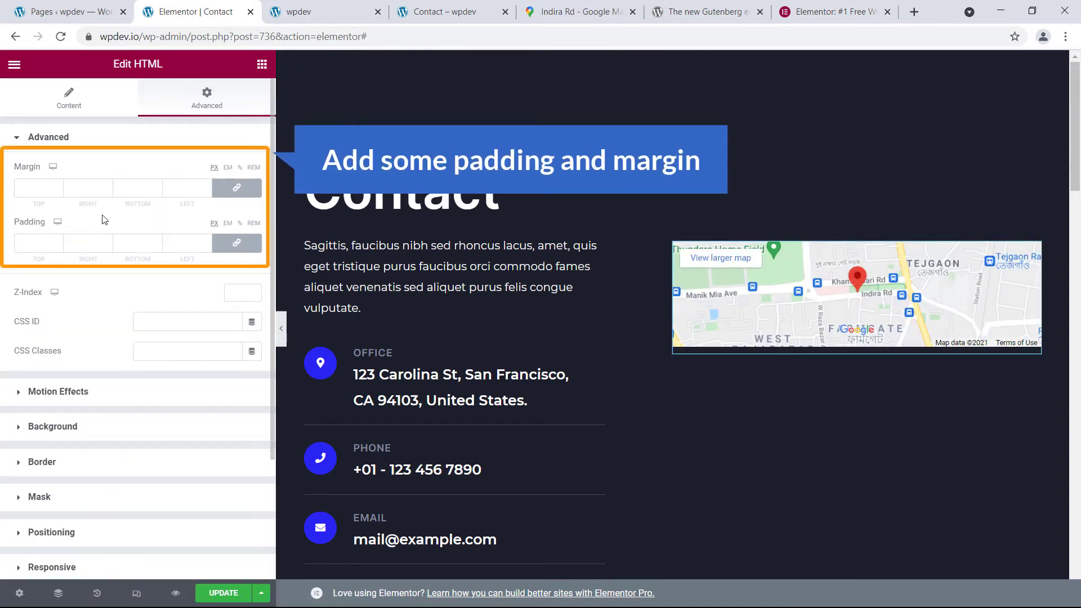
# Step: Return to the HTML widget's code and replace the map iframe's percentage height with 650
pyautogui.click(84, 107)
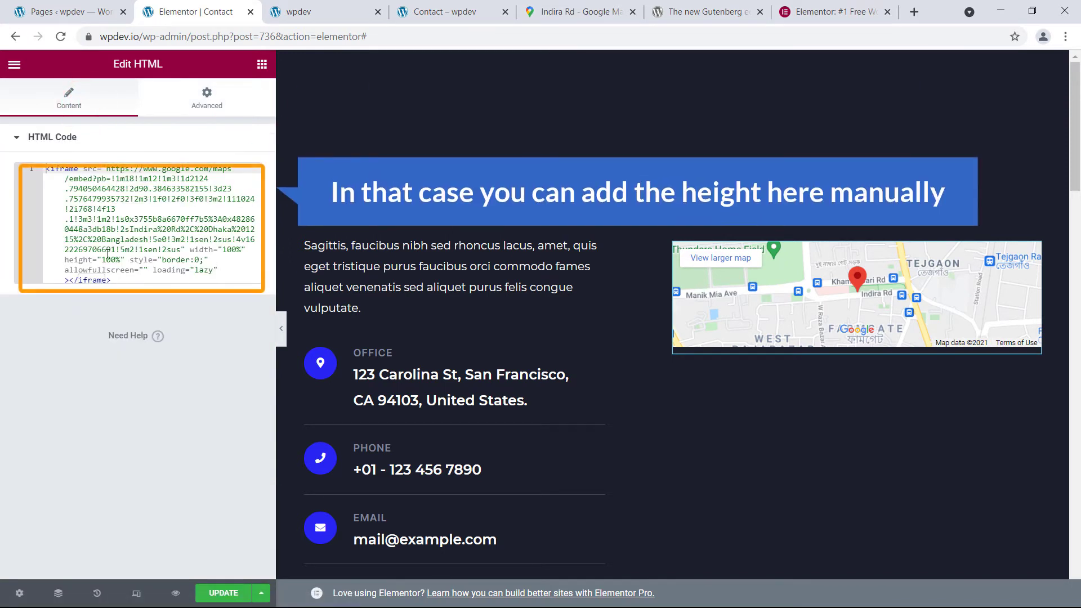
pyautogui.click(101, 260)
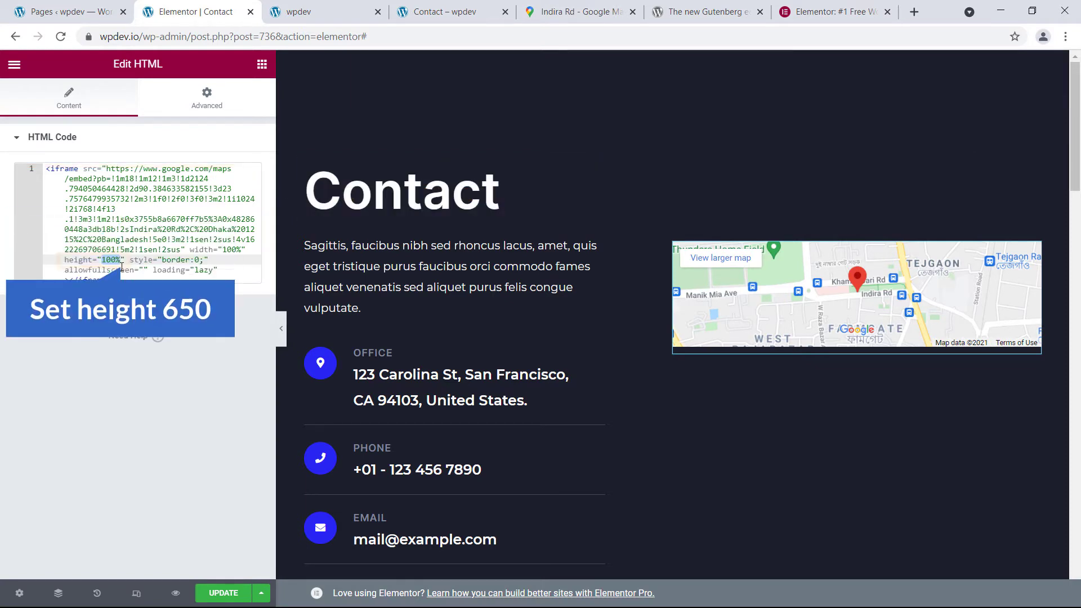
pyautogui.write('650')
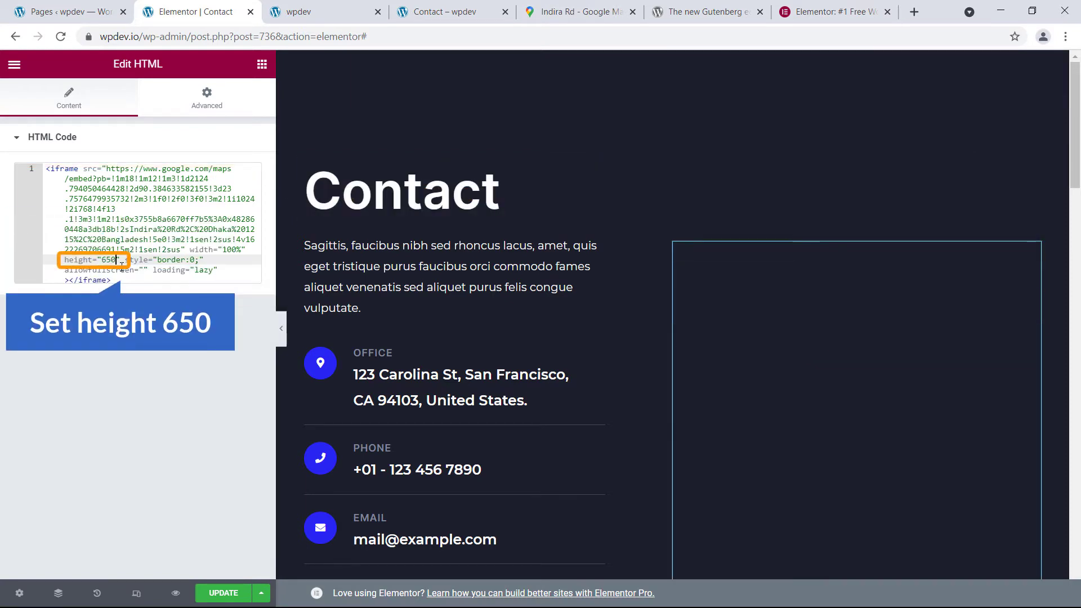
pyautogui.scroll(-3, 648, 349)
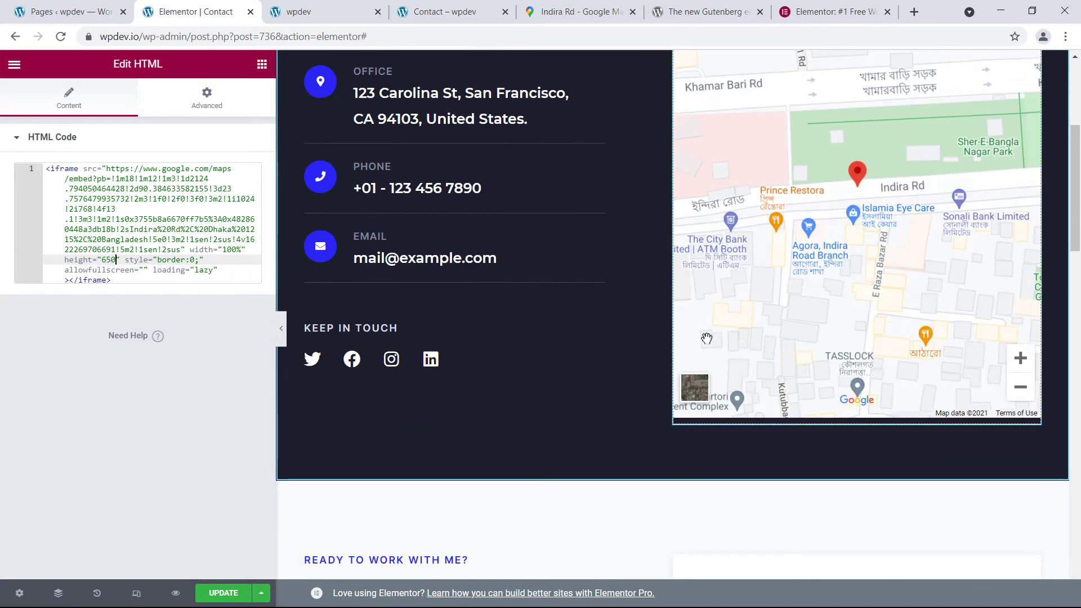
# Step: Open a preview of the Contact page and examine the embedded map beside the contact details
pyautogui.scroll(3, 707, 338)
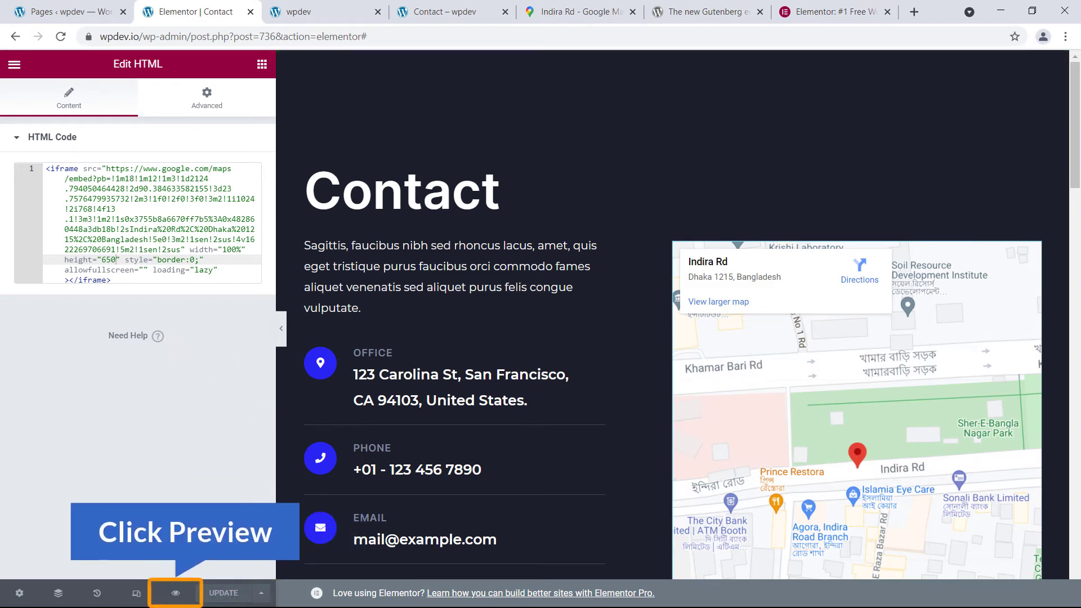
pyautogui.click(176, 595)
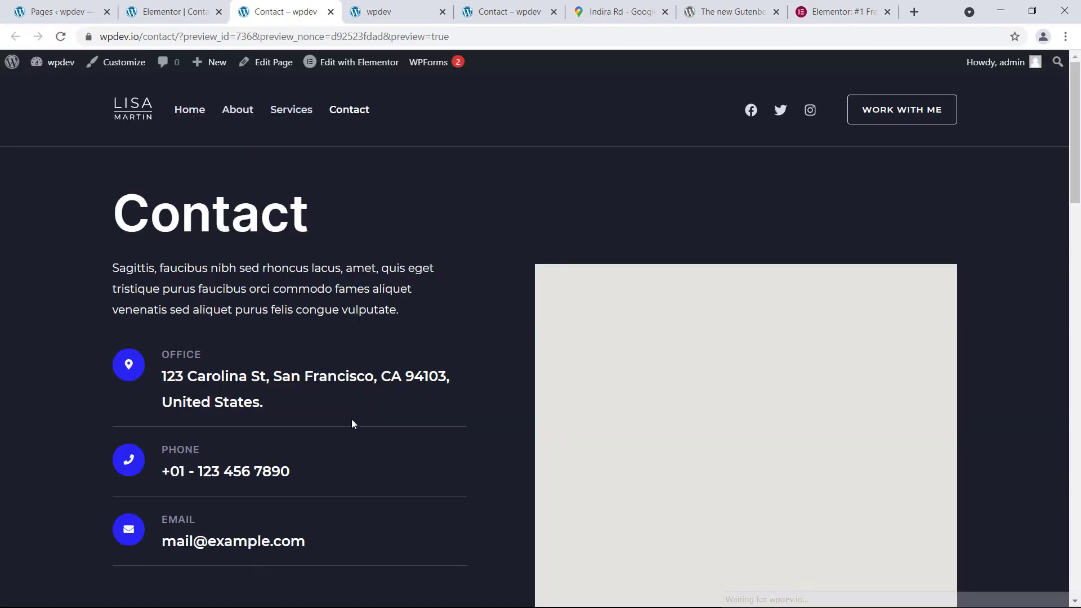
pyautogui.scroll(-6, 478, 333)
pyautogui.scroll(4, 606, 318)
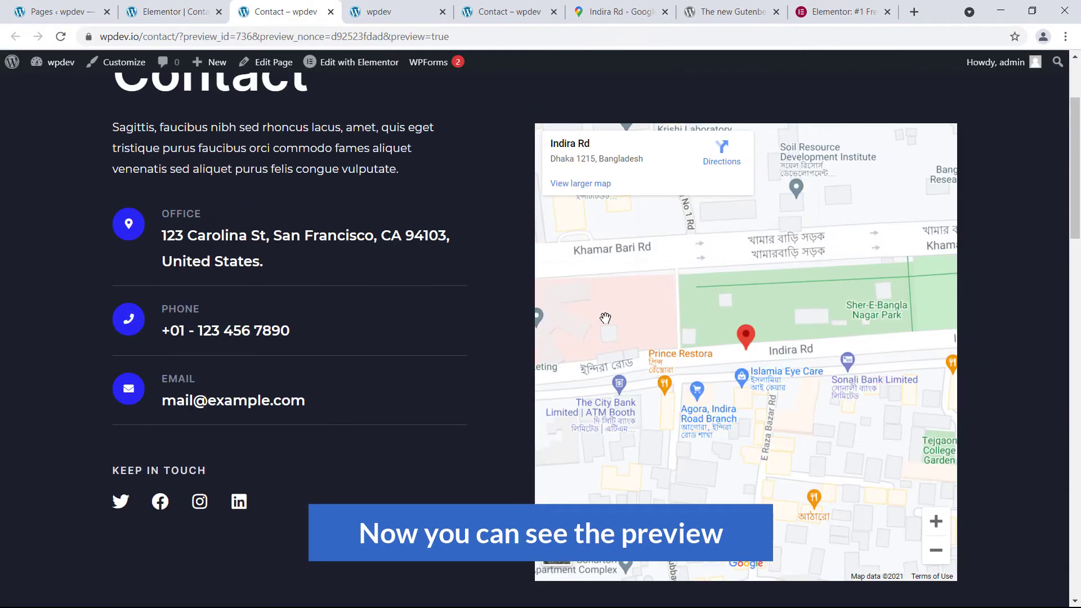
pyautogui.scroll(-7, 448, 329)
pyautogui.scroll(8, 437, 326)
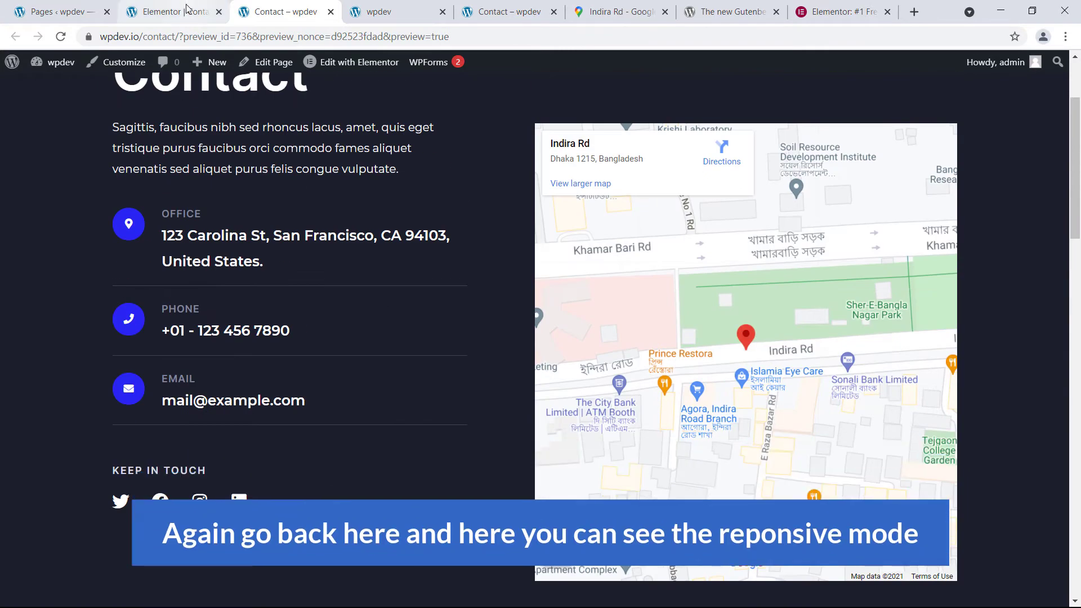
# Step: Return to the Elementor editor and check the map's mobile layout in responsive mode, then restore the desktop view
pyautogui.click(184, 11)
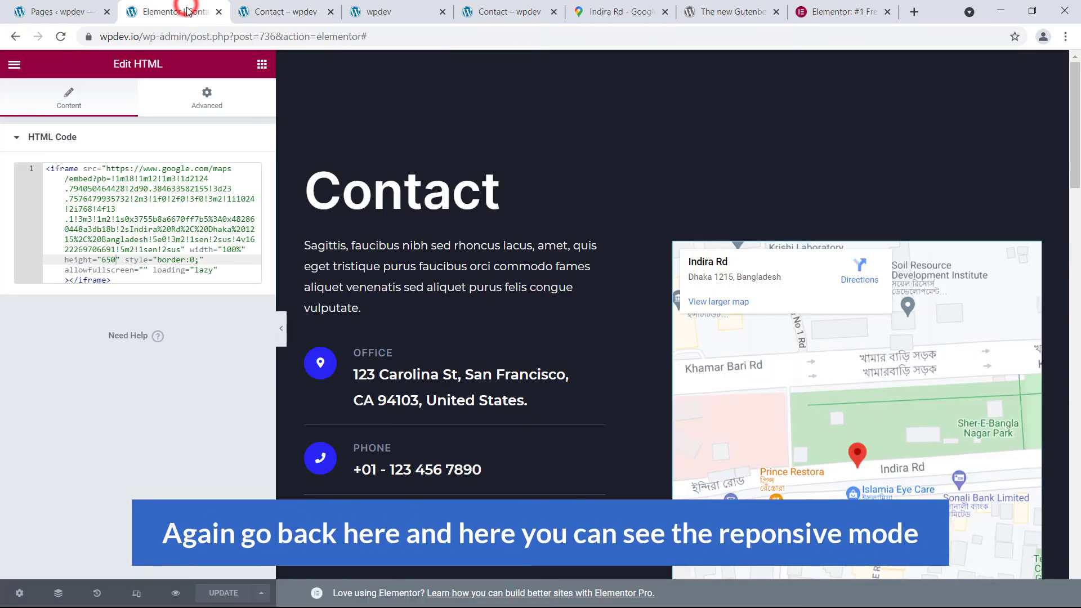
pyautogui.click(137, 596)
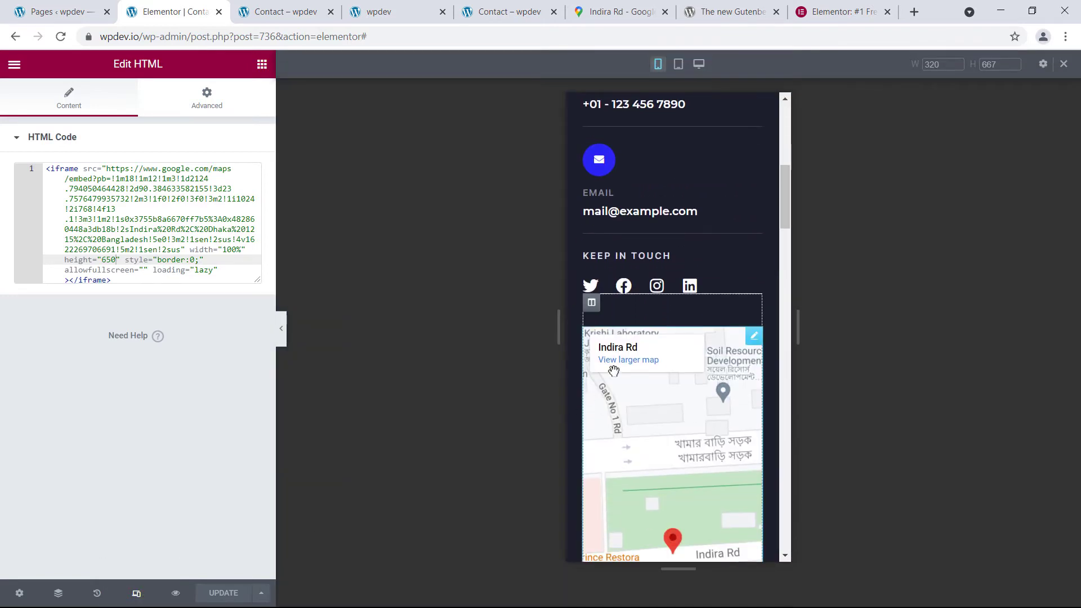
pyautogui.scroll(-5, 652, 355)
pyautogui.scroll(10, 651, 355)
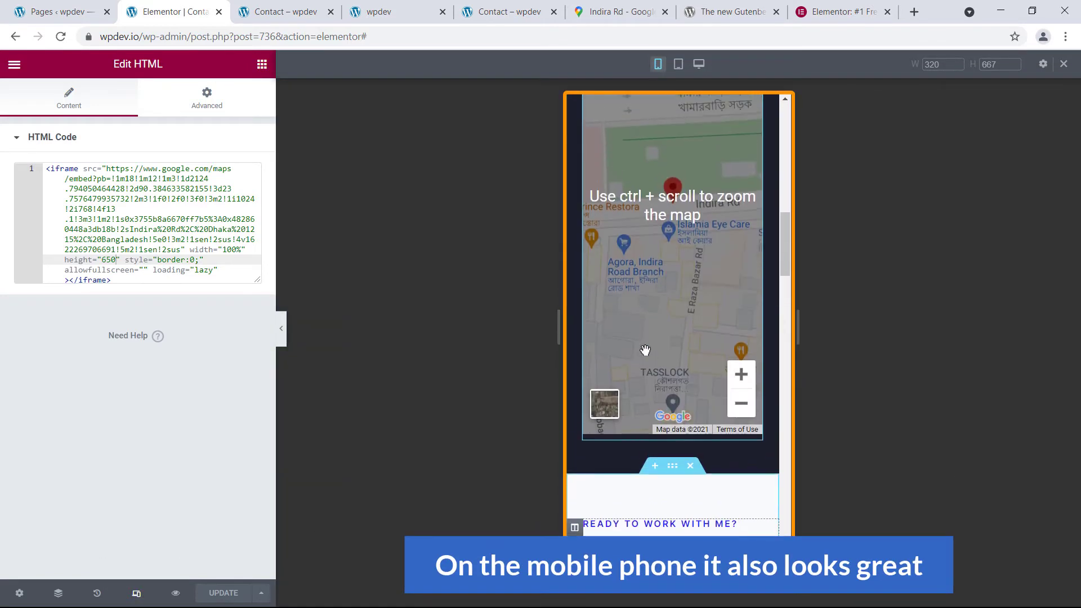
pyautogui.scroll(8, 641, 252)
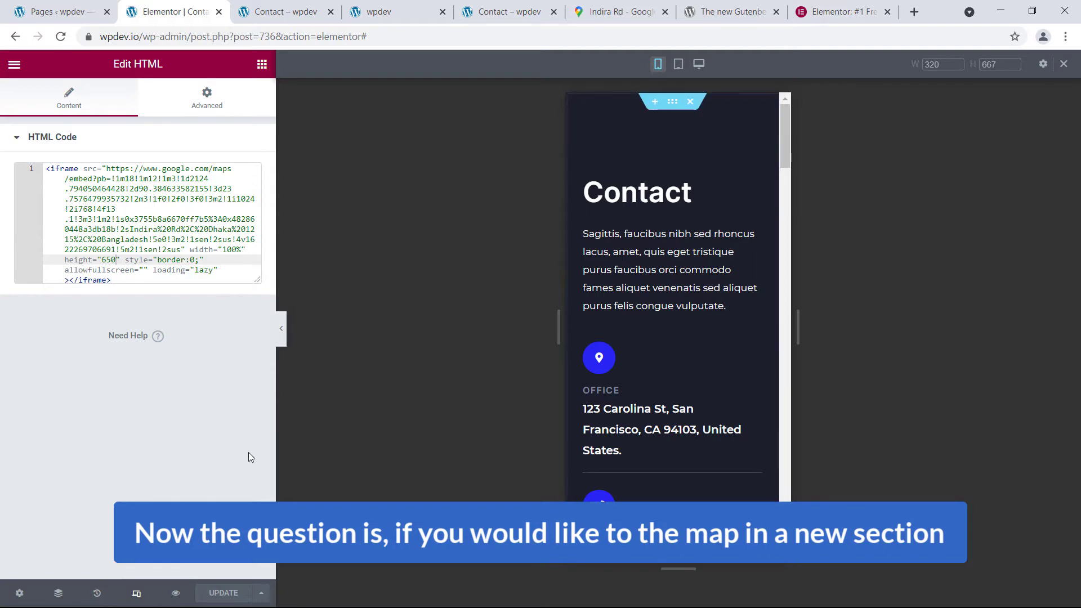
pyautogui.click(138, 593)
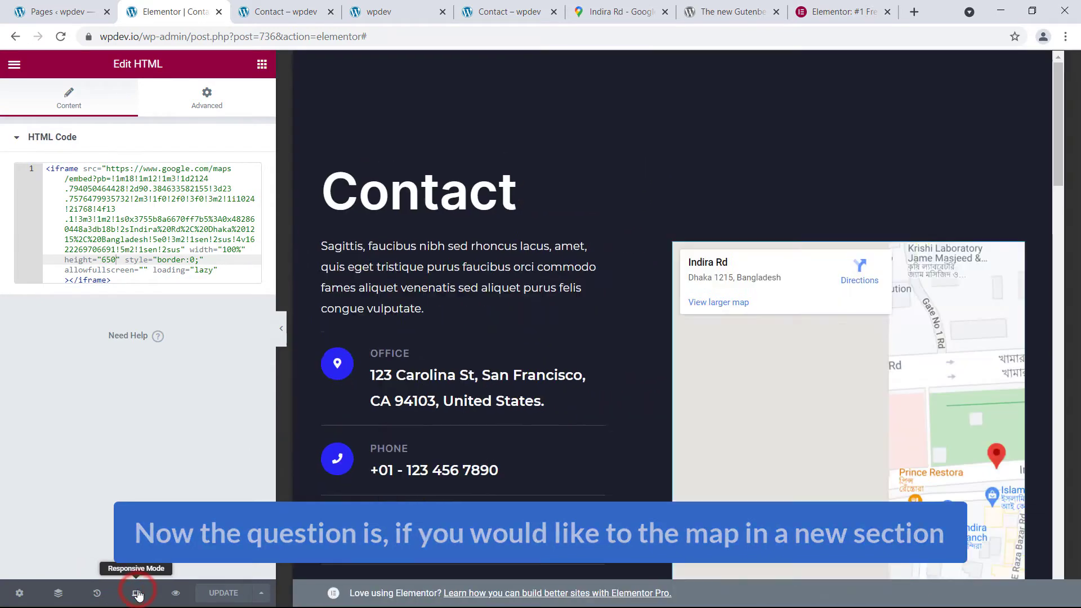
# Step: Insert a one-column section between the contact details section and the "Ready to work with me?" section
pyautogui.scroll(-10, 528, 310)
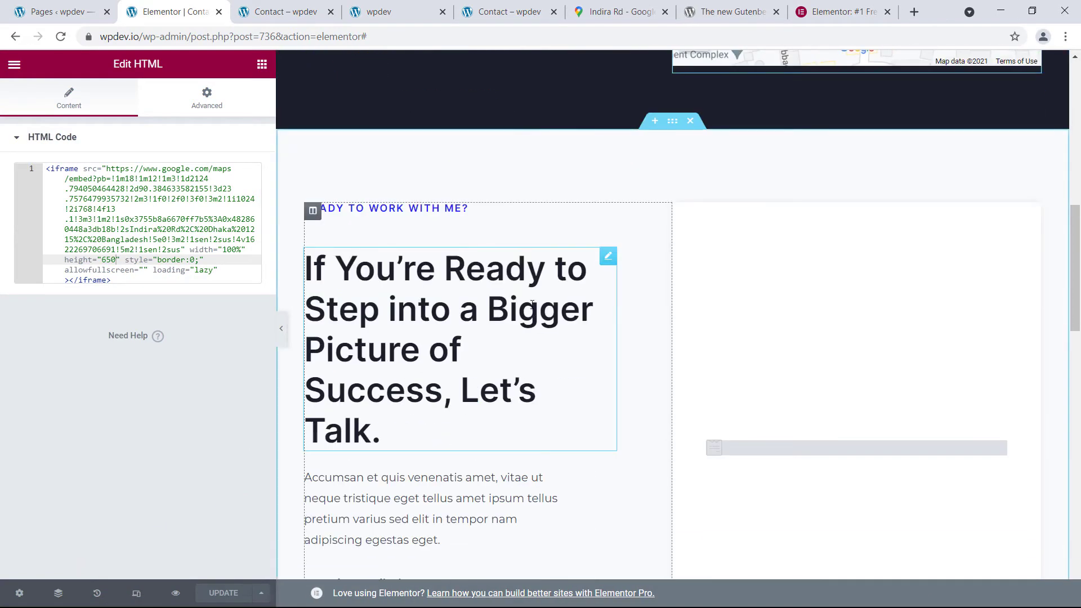
pyautogui.scroll(4, 532, 310)
pyautogui.scroll(5, 492, 278)
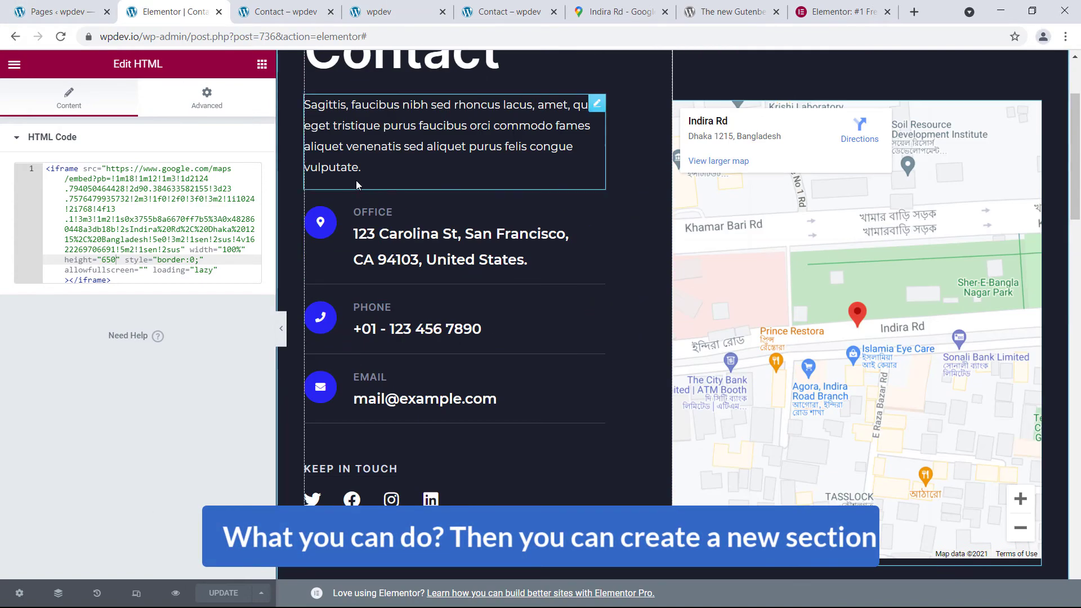
pyautogui.moveTo(275, 159); pyautogui.dragTo(165, 150)
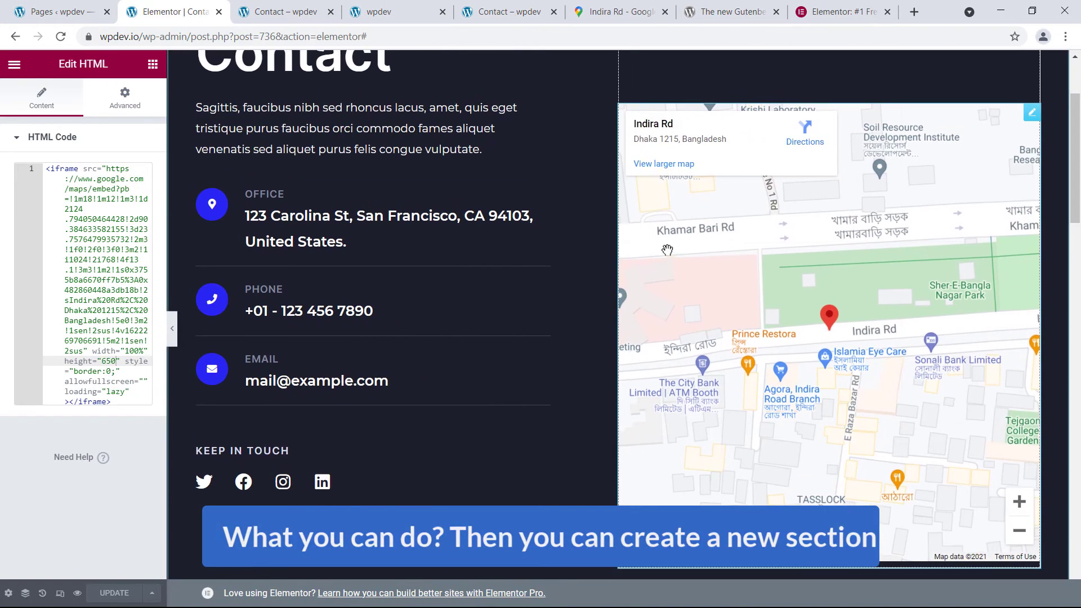
pyautogui.scroll(2, 675, 253)
pyautogui.scroll(-4, 622, 135)
pyautogui.scroll(-2, 628, 270)
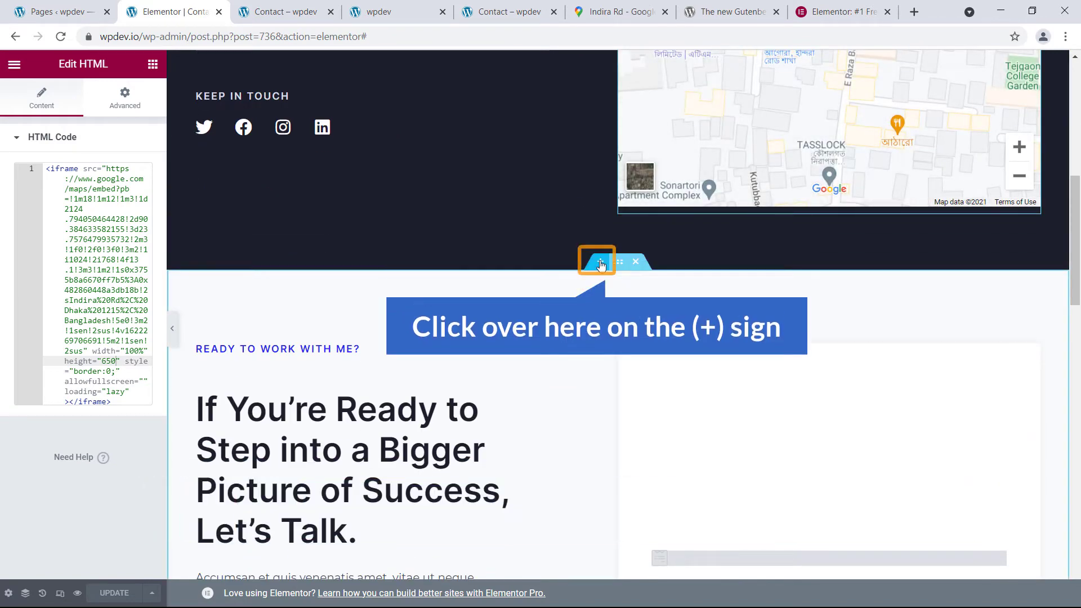
pyautogui.click(600, 263)
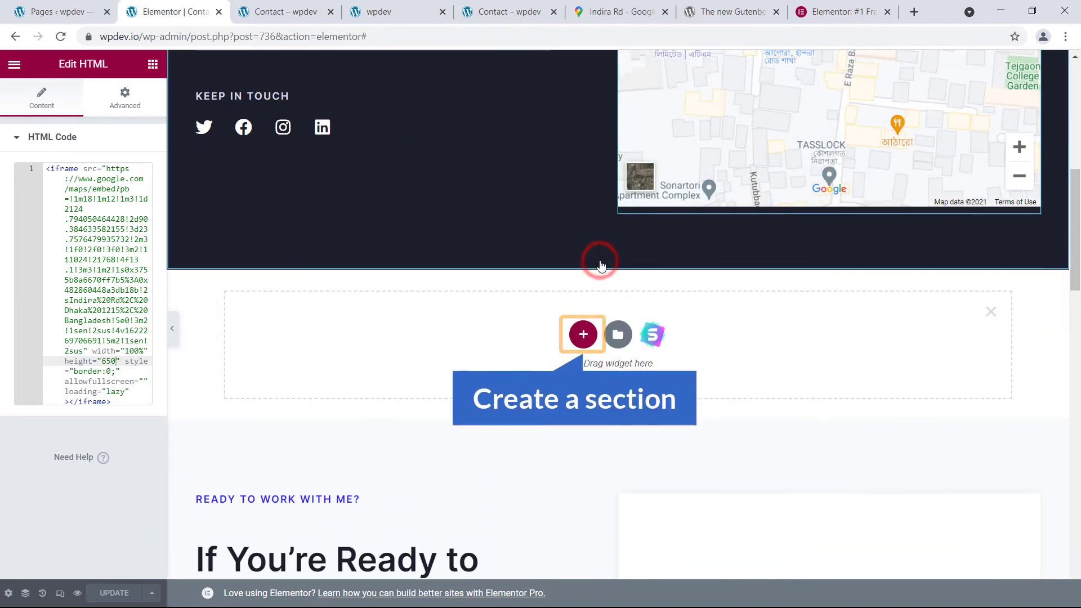
pyautogui.click(583, 335)
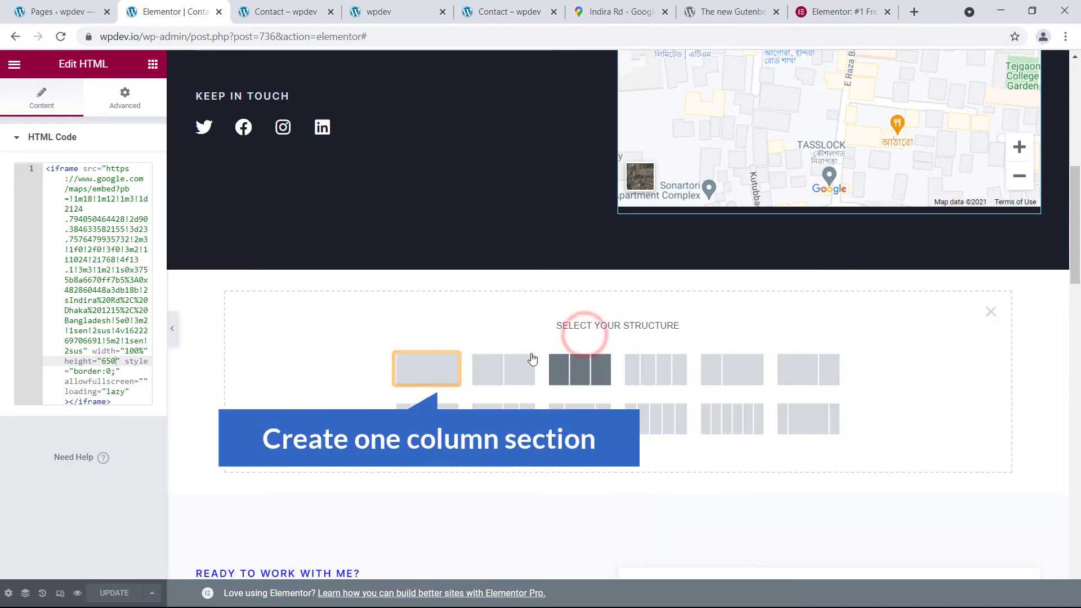
pyautogui.click(423, 371)
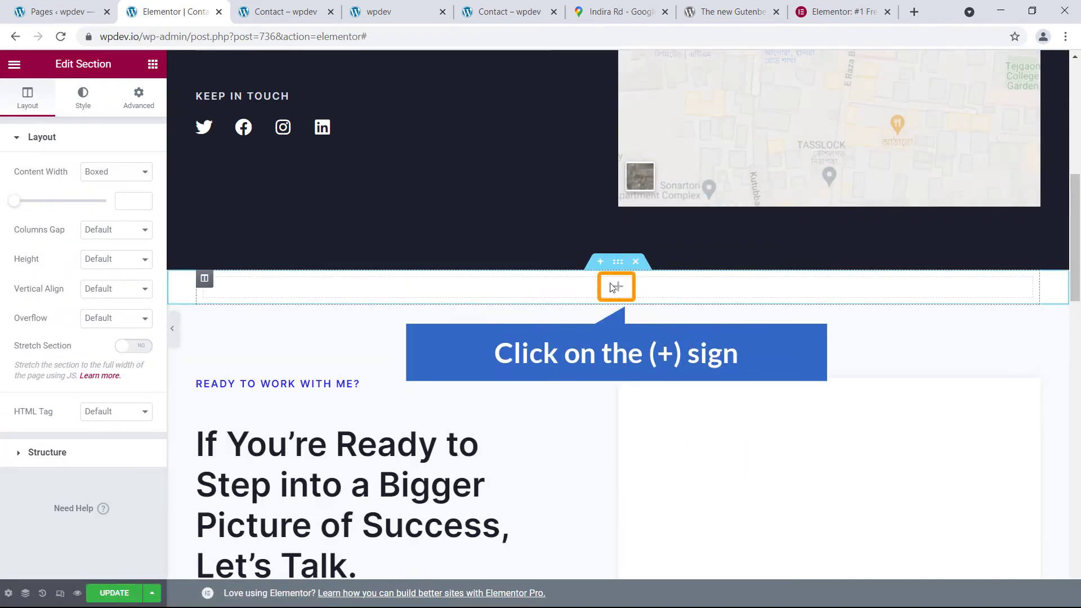
# Step: Search the widgets for "html" and place an HTML widget in the new one-column section
pyautogui.click(618, 288)
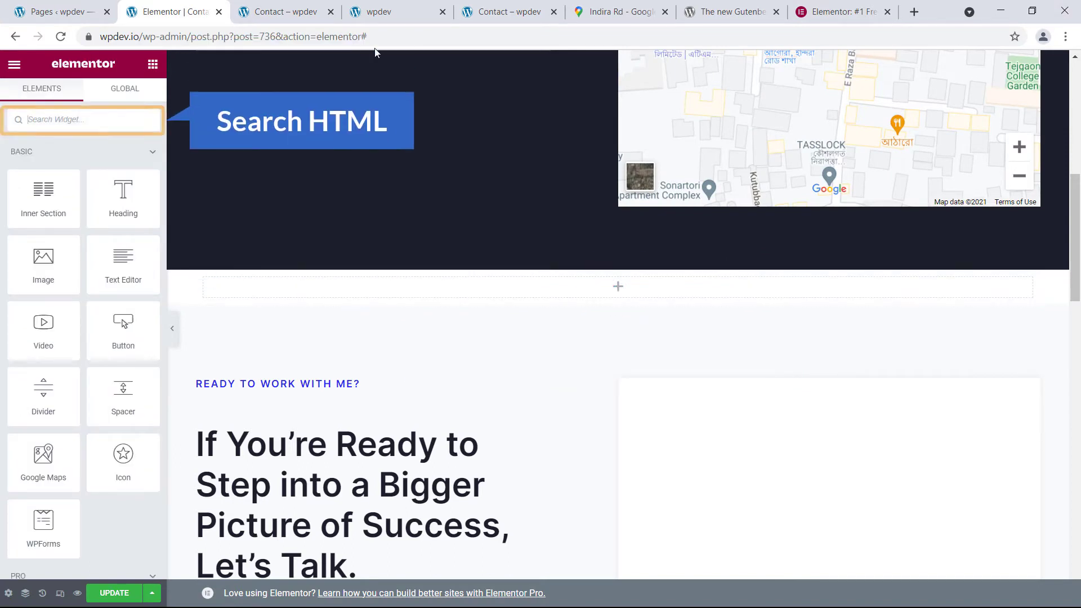
pyautogui.write('html')
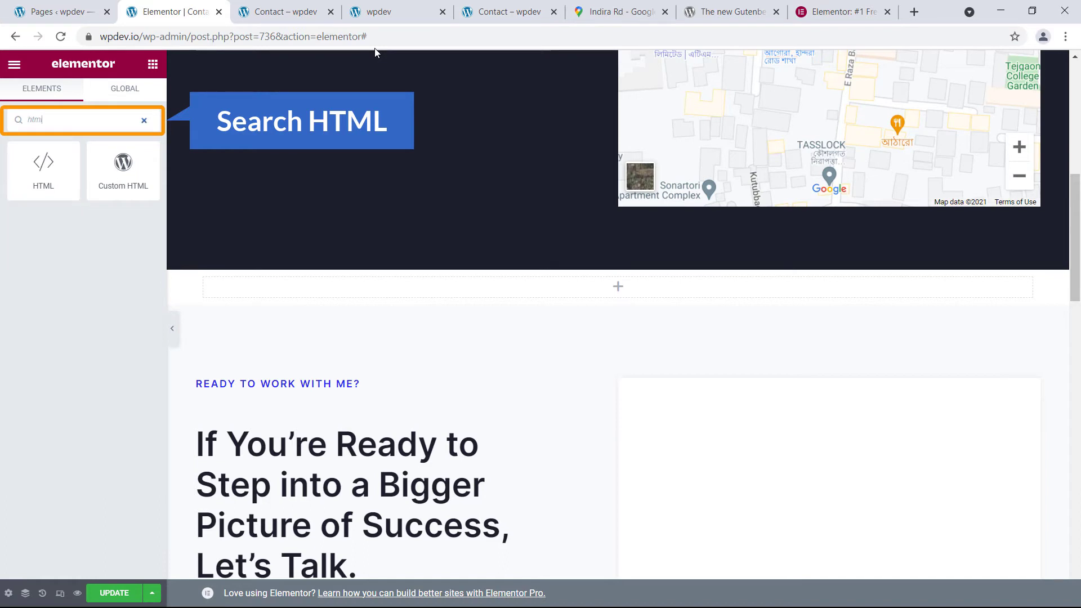
pyautogui.moveTo(44, 163); pyautogui.dragTo(626, 285)
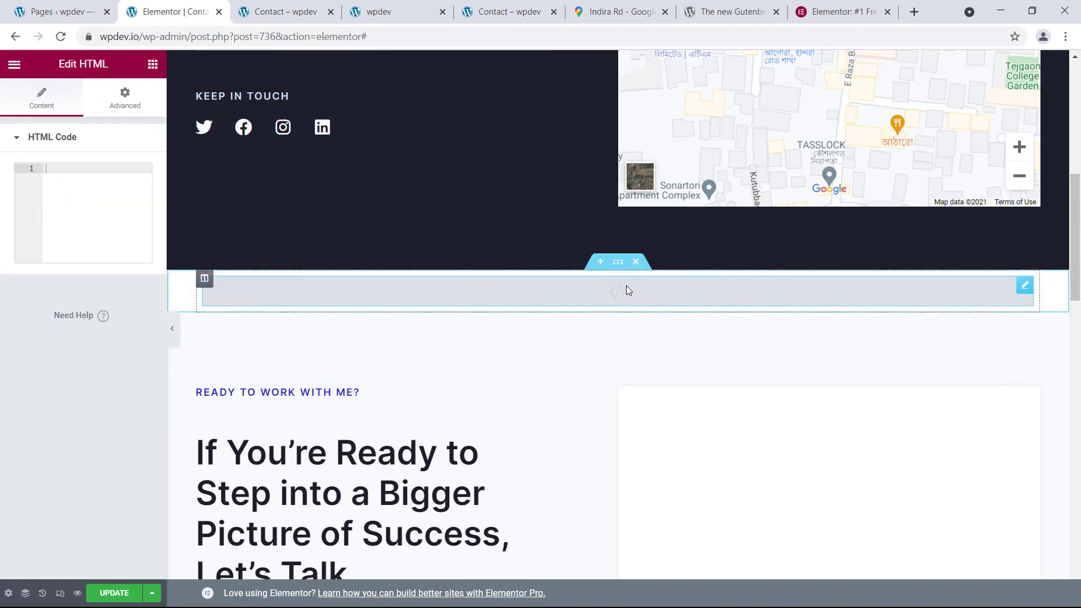
# Step: Copy the Indira Road embed HTML from Google Maps again and paste it into the new HTML widget in Elementor
pyautogui.click(632, 16)
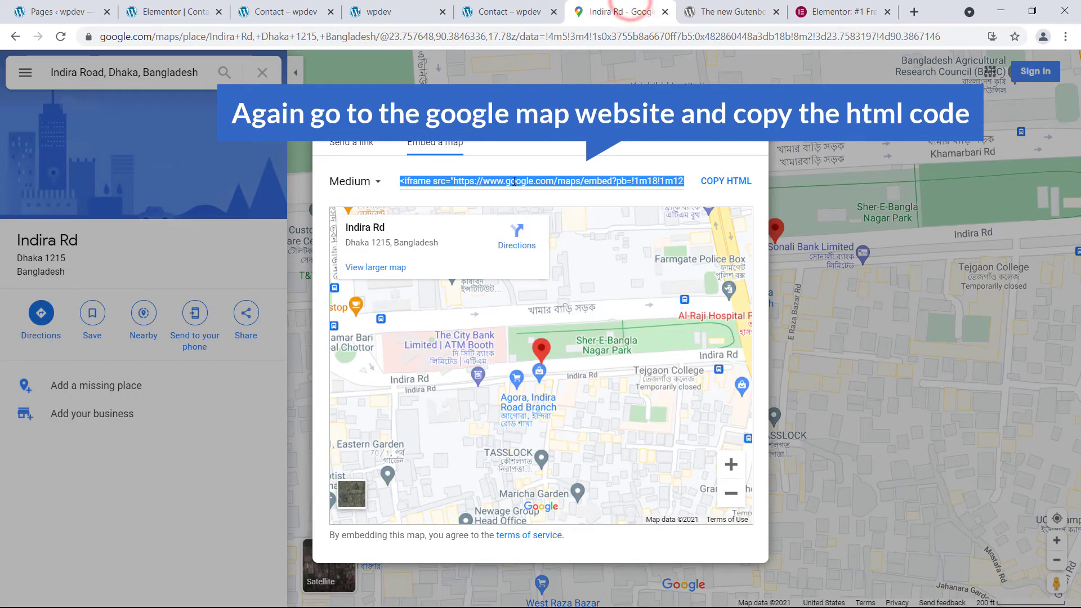
pyautogui.click(724, 186)
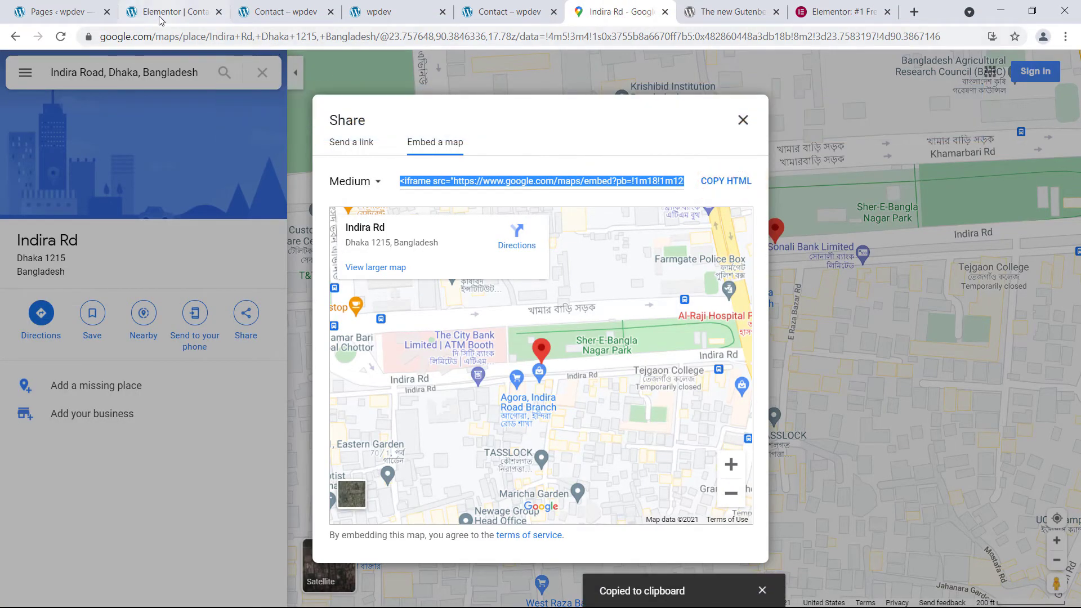
pyautogui.click(265, 9)
pyautogui.click(206, 16)
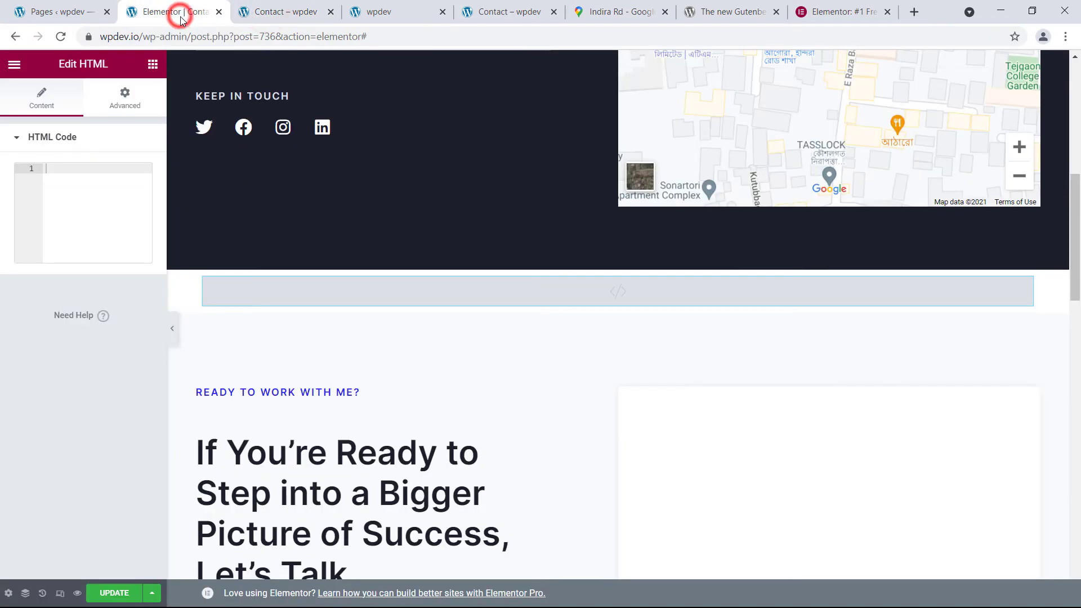
pyautogui.rightClick(93, 197)
pyautogui.click(155, 309)
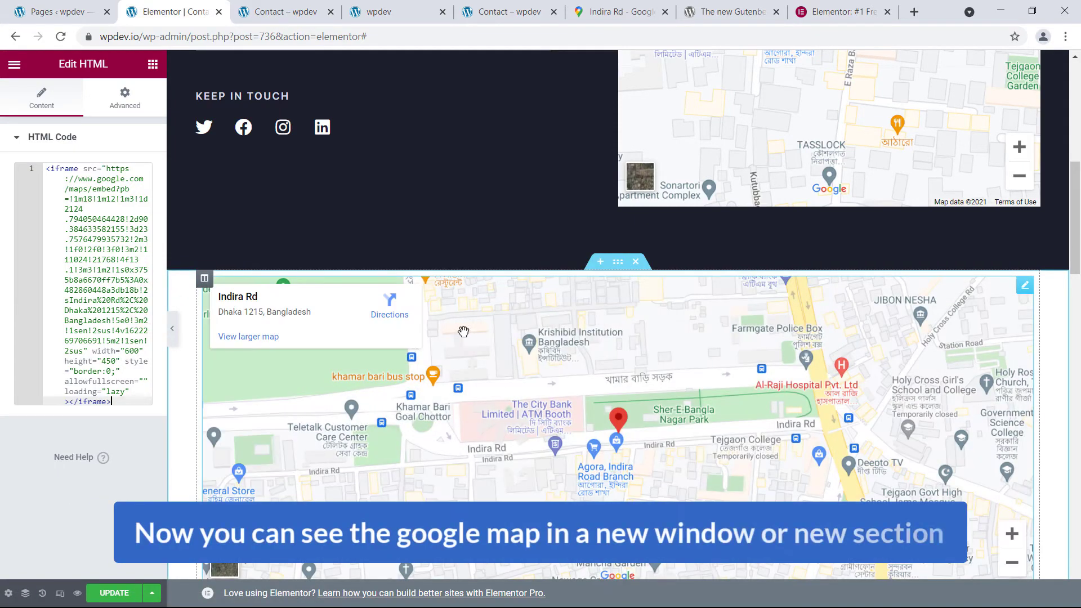
# Step: Check the map in the new section, widen the editing panel, and update the page
pyautogui.scroll(-5, 369, 226)
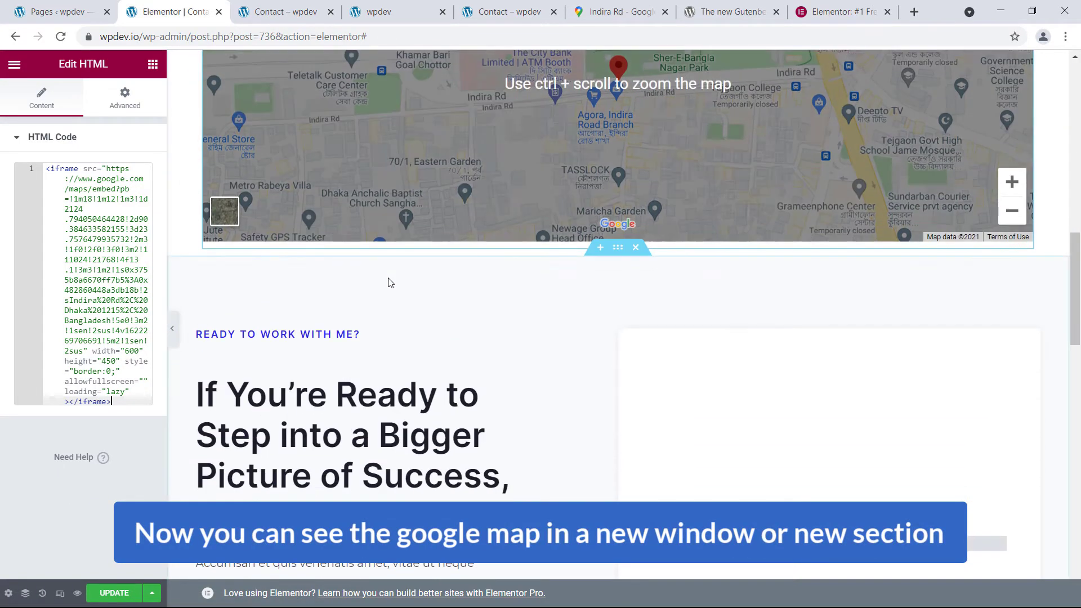
pyautogui.scroll(4, 391, 282)
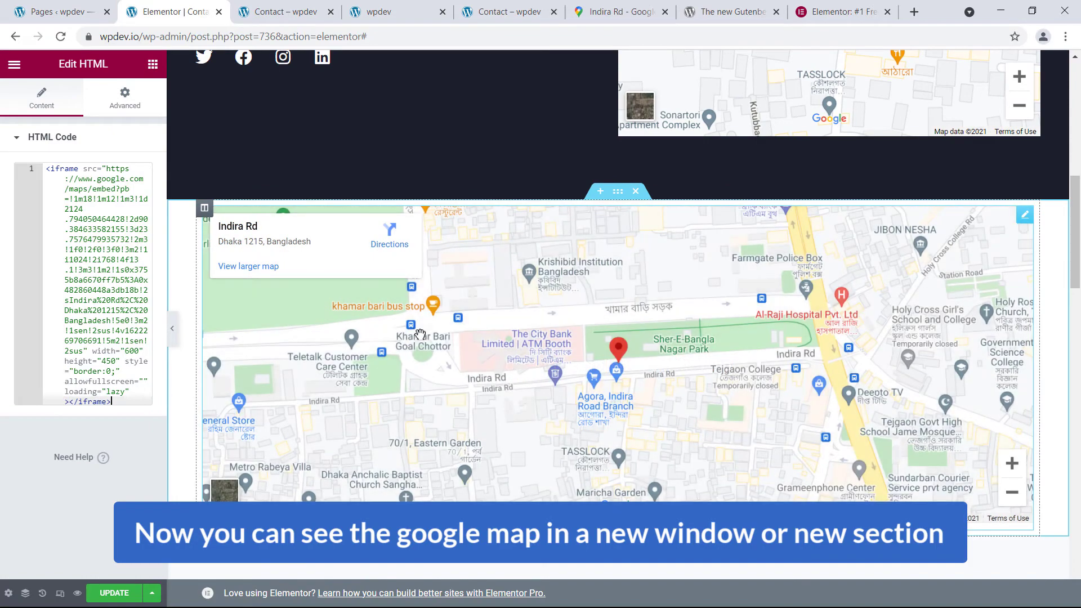
pyautogui.moveTo(165, 192); pyautogui.dragTo(283, 189)
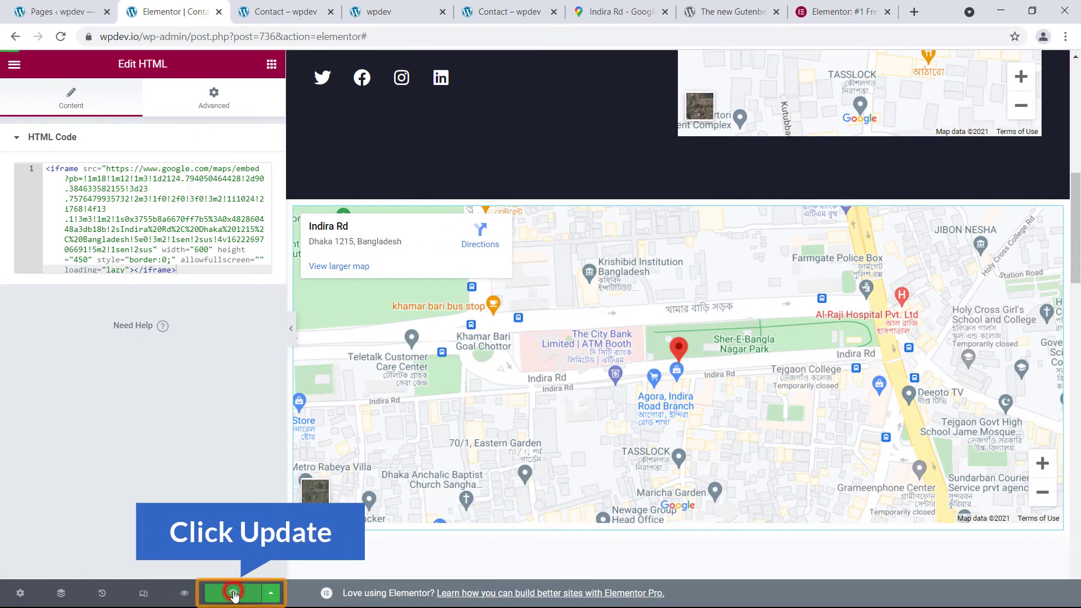
# Step: Preview the updated Contact page and examine how wide the map in the new section is
pyautogui.click(190, 595)
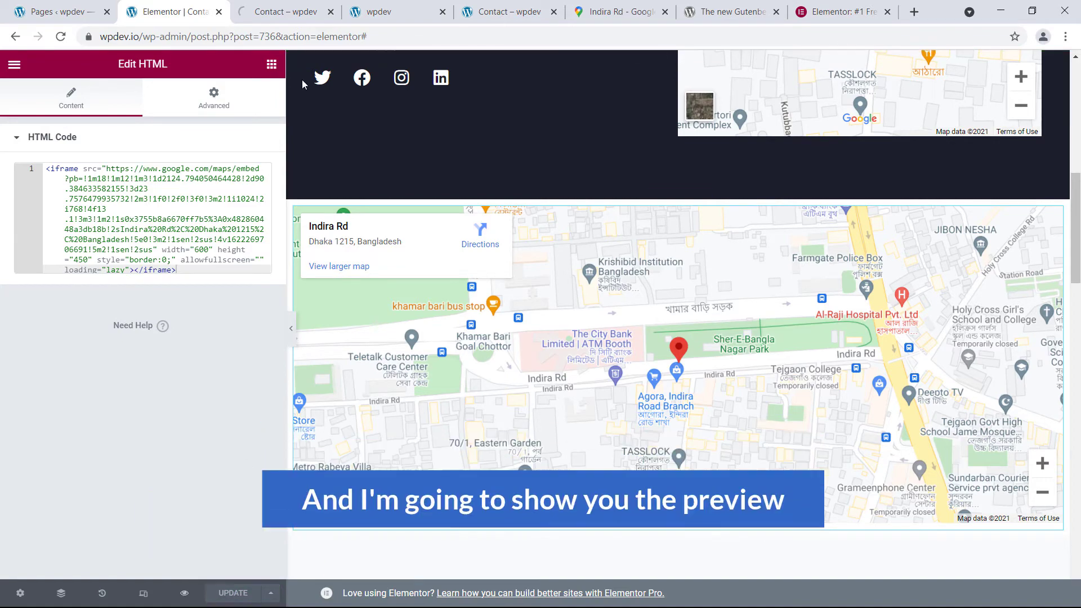
pyautogui.click(291, 16)
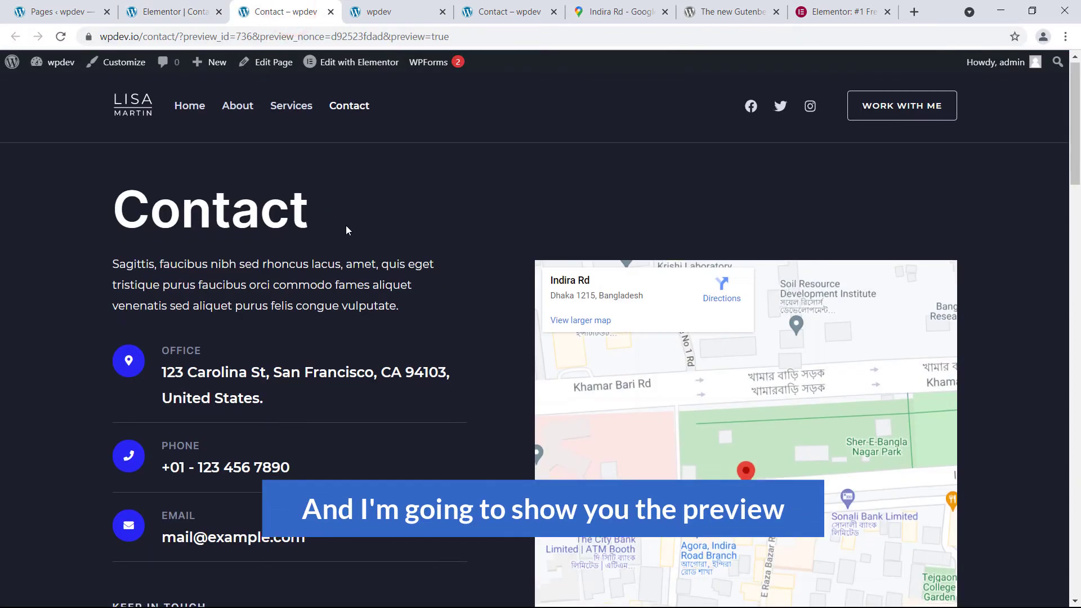
pyautogui.scroll(-5, 346, 226)
pyautogui.scroll(-6, 347, 231)
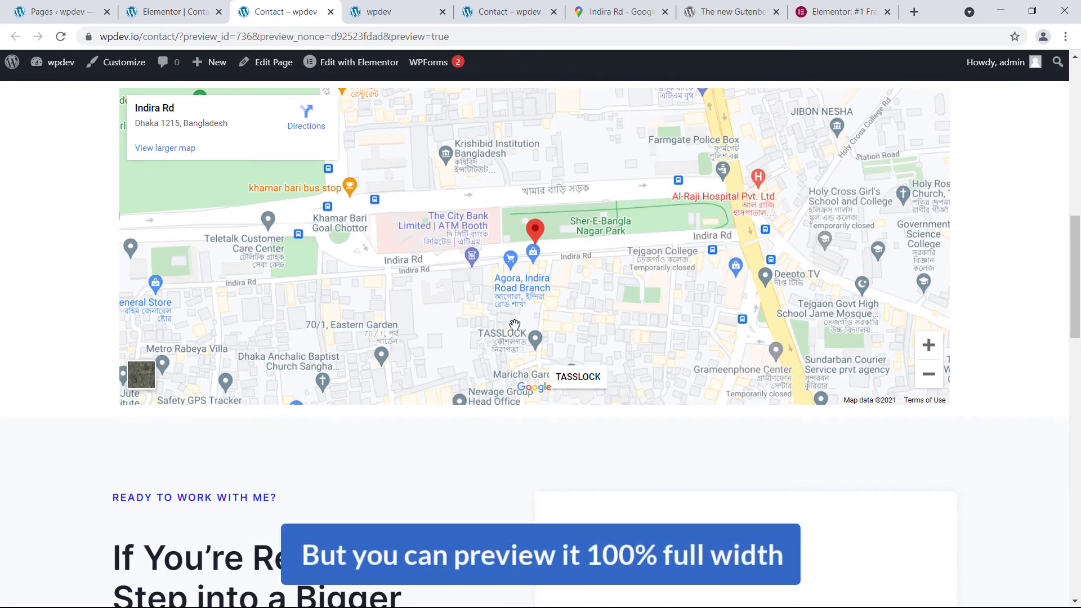
pyautogui.scroll(3, 515, 325)
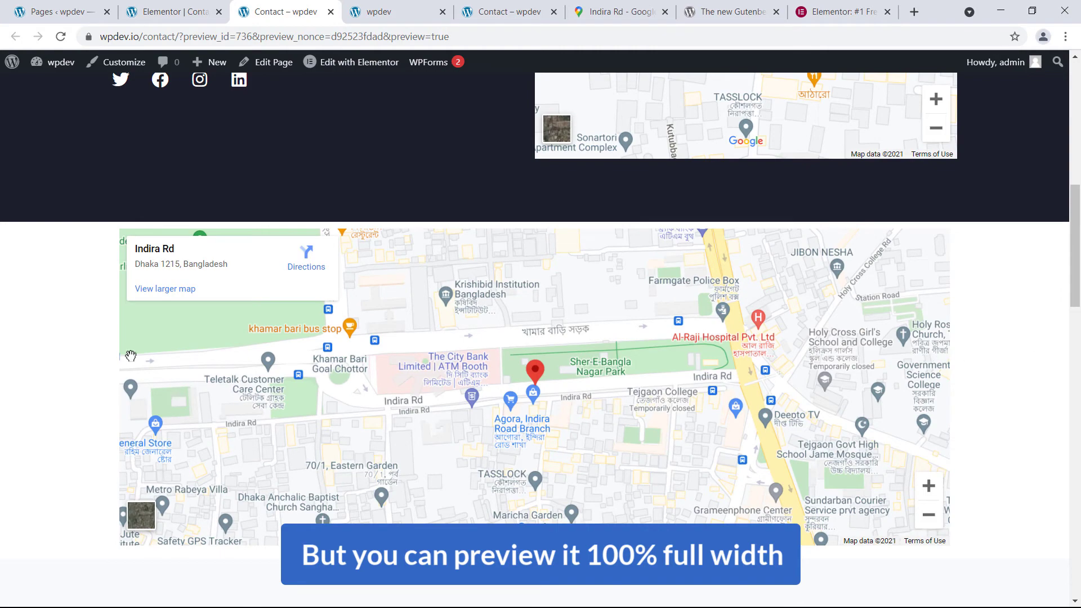
# Step: Return to the Elementor editor and set the new map iframe's width to 100% in its HTML code
pyautogui.click(194, 12)
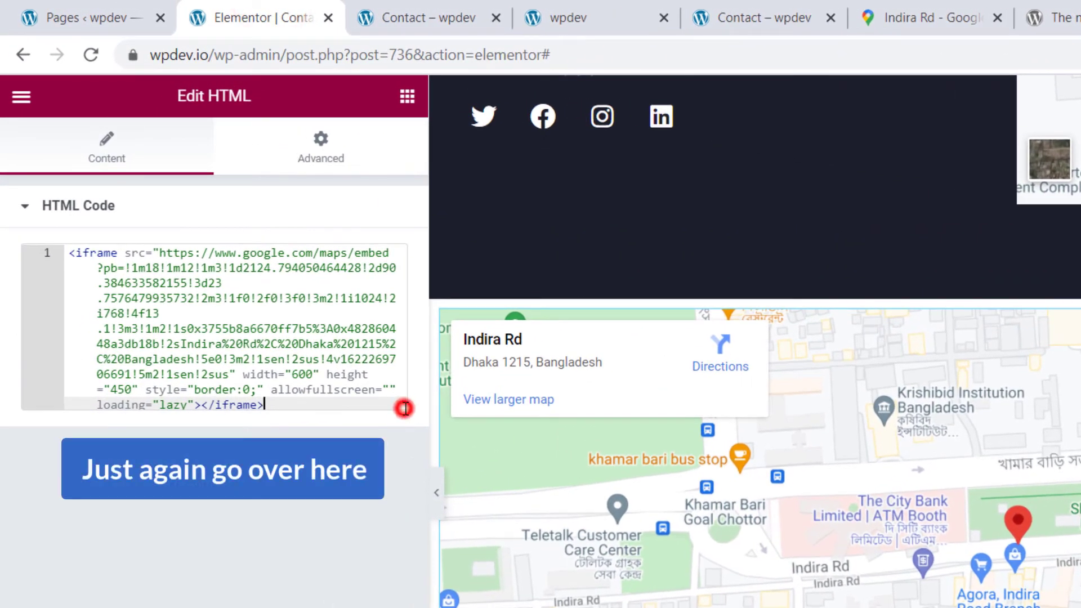
pyautogui.doubleClick(297, 375)
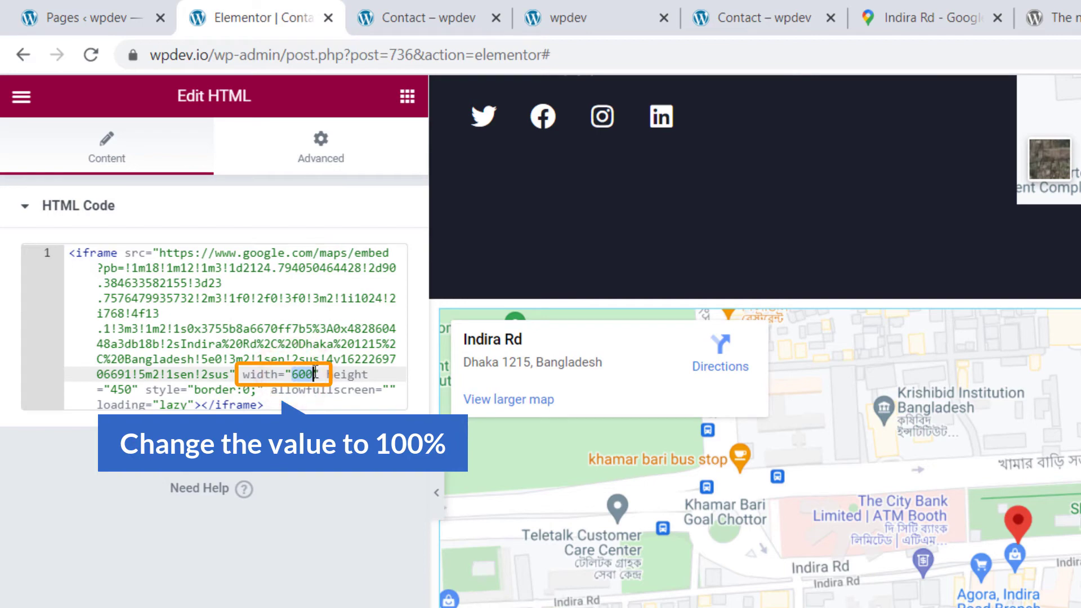
pyautogui.write('100%')
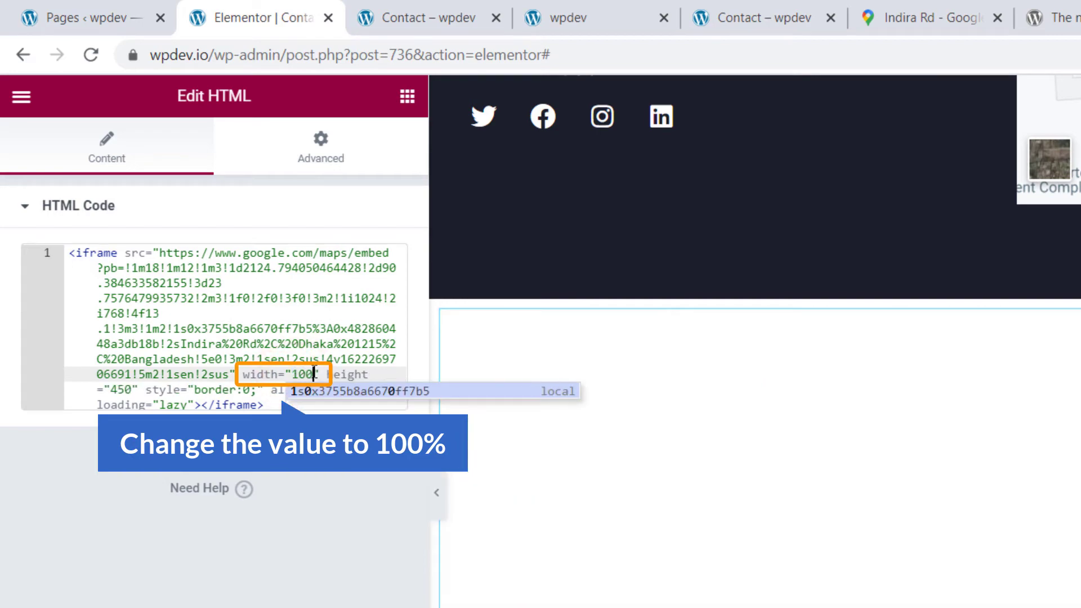
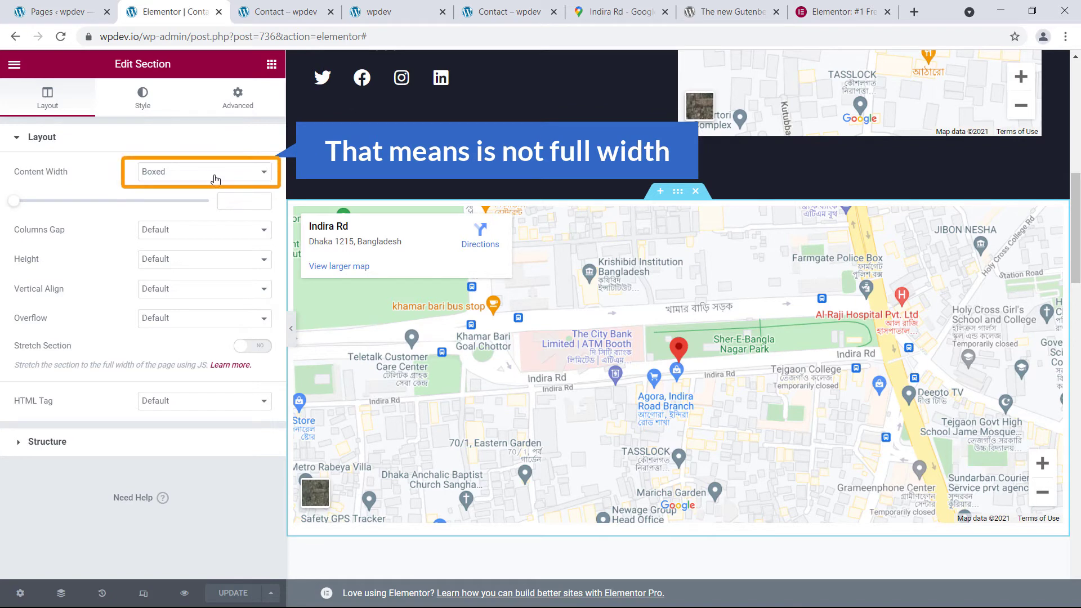
# Step: Set the new map section's content width to Full Width and its columns gap to No Gap, and update the page
pyautogui.click(214, 179)
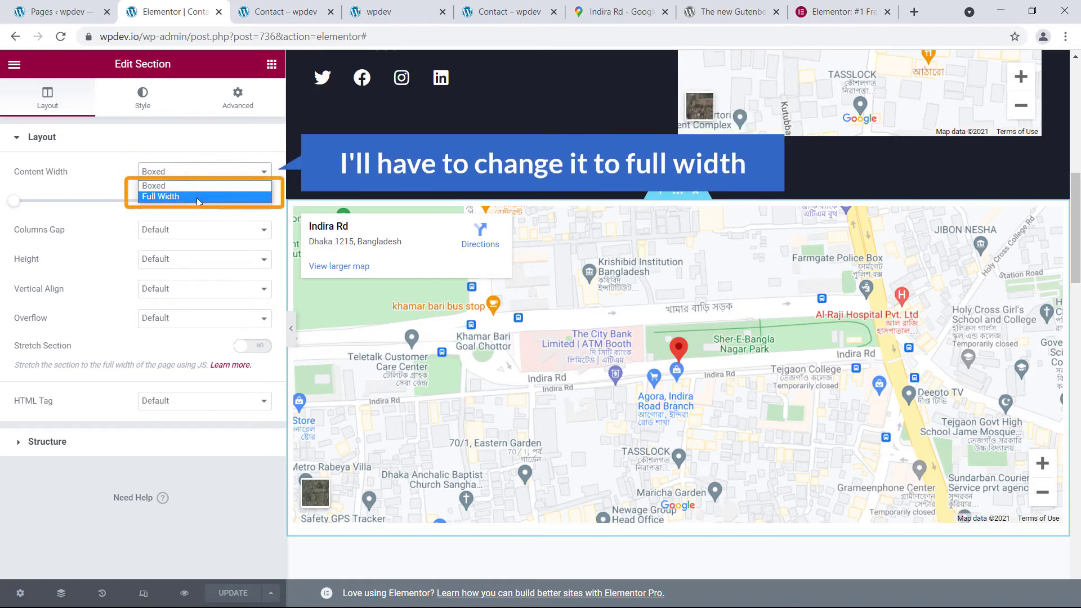
pyautogui.click(197, 197)
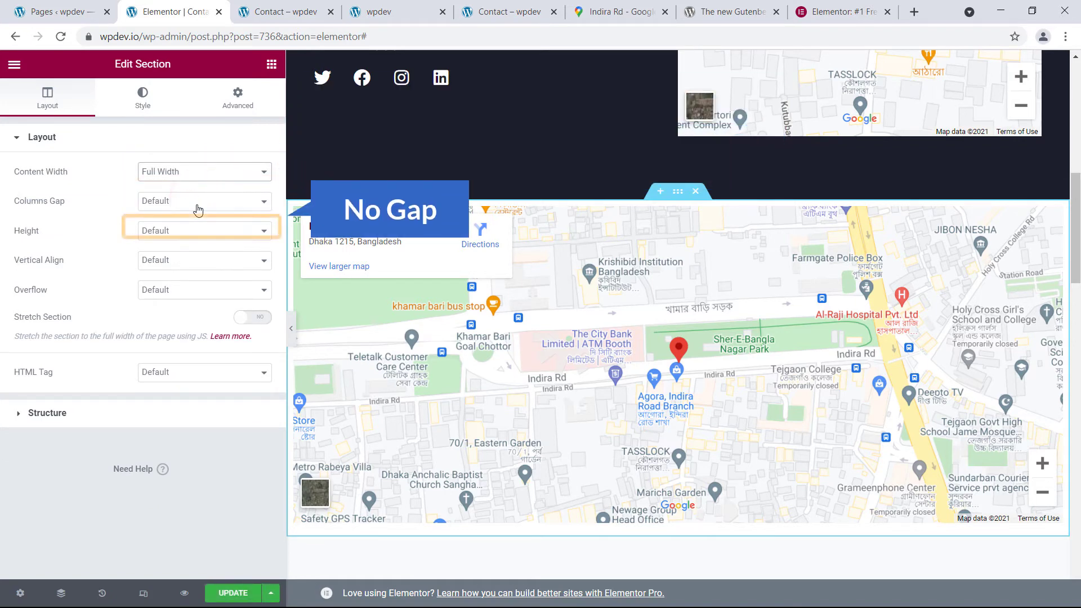
pyautogui.click(197, 206)
pyautogui.click(177, 225)
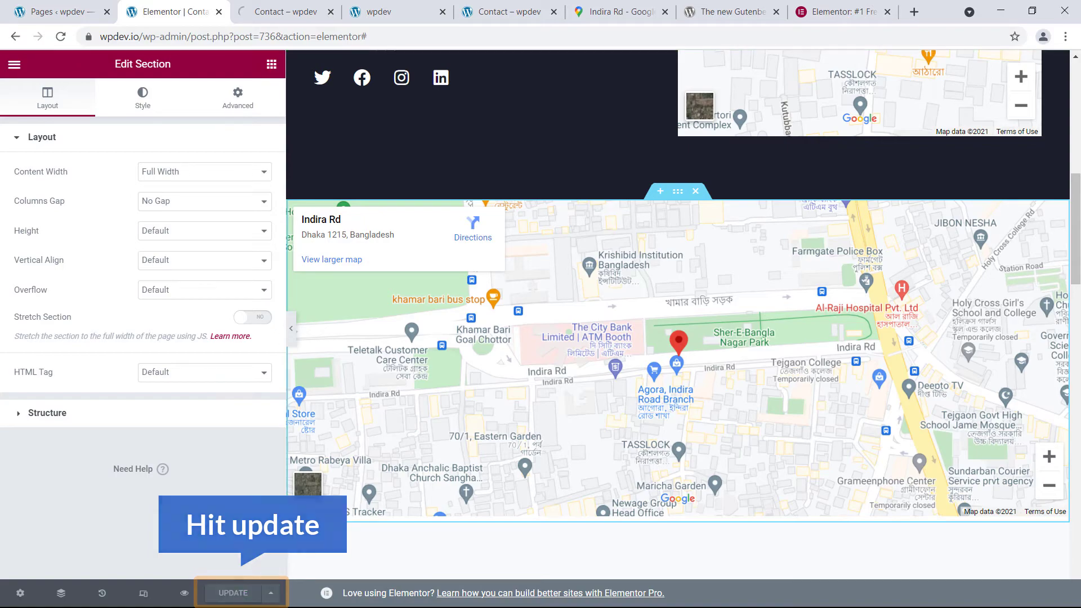
# Step: Preview the updated Contact page, check how far the map in the new section extends, and return to the Elementor editor
pyautogui.click(284, 11)
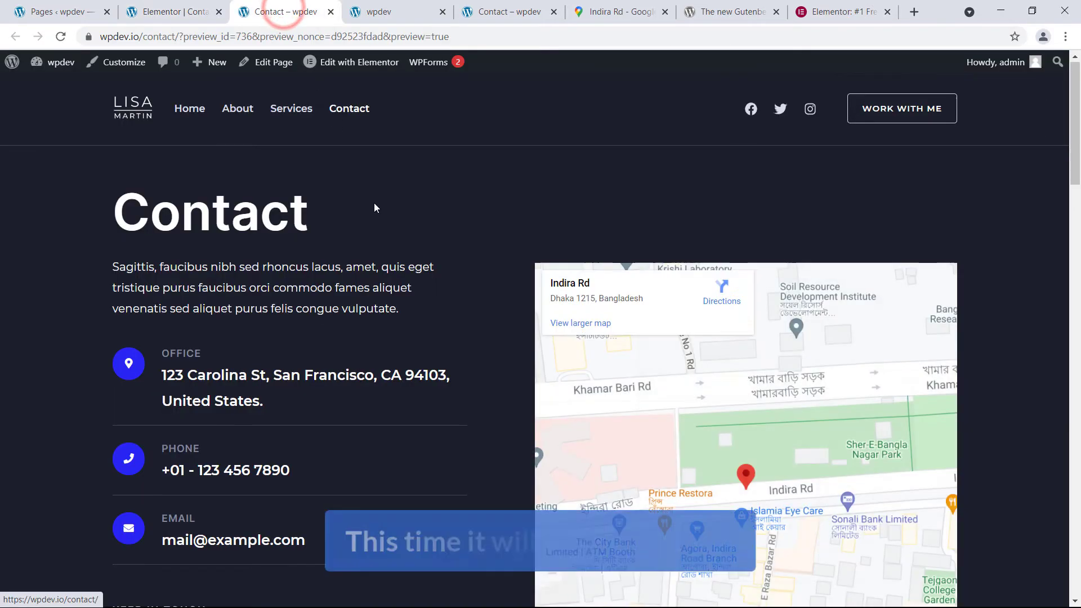
pyautogui.scroll(-10, 374, 206)
pyautogui.scroll(-3, 373, 209)
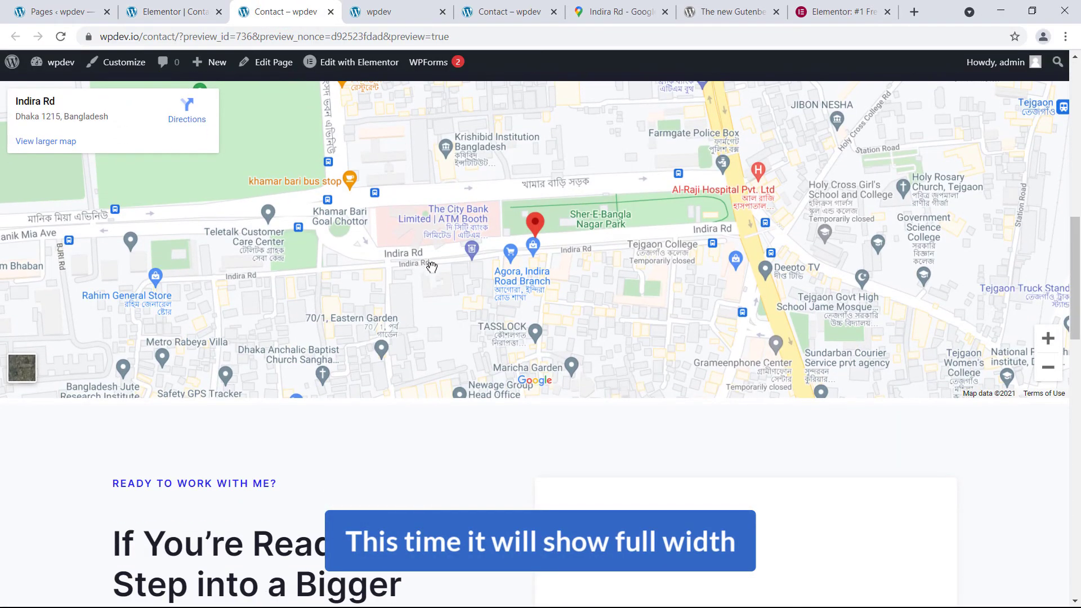
pyautogui.scroll(8, 383, 226)
pyautogui.click(175, 11)
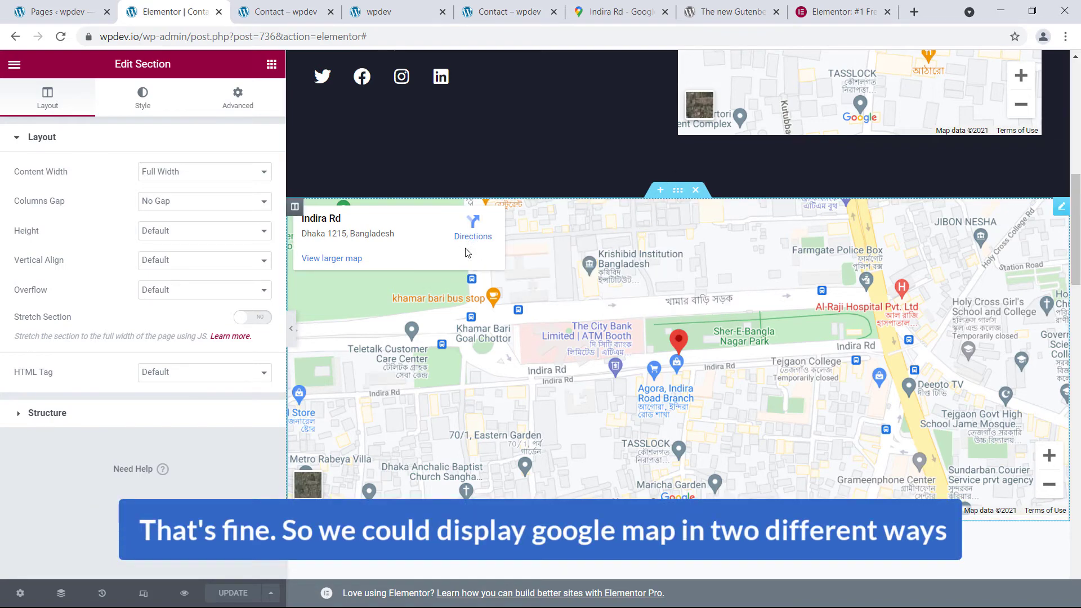
pyautogui.scroll(-5, 563, 186)
pyautogui.scroll(5, 479, 169)
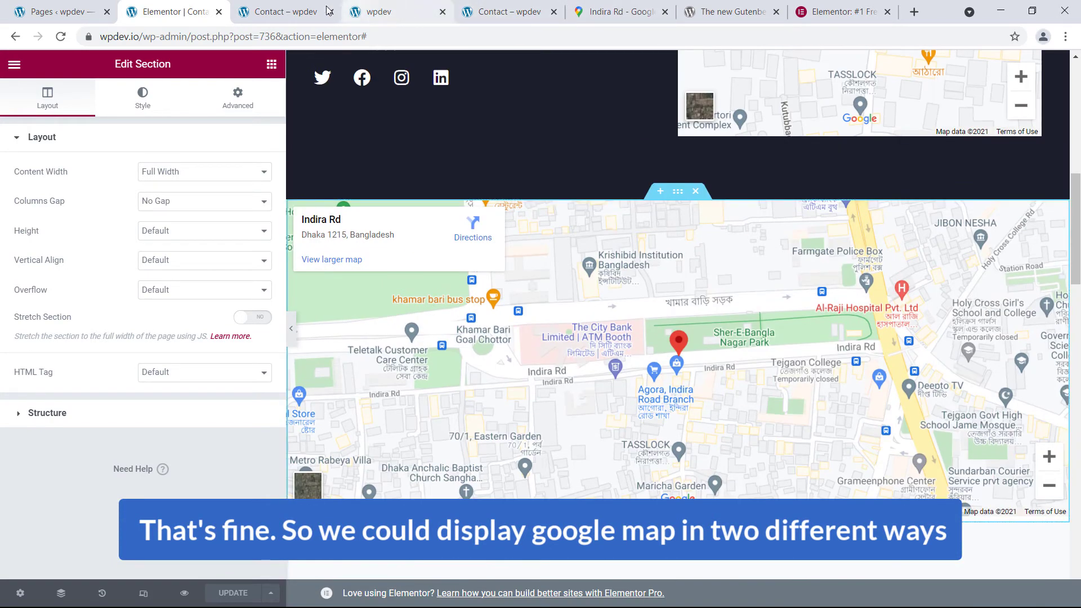
# Step: Compare the map beside the contact details with the map in its own section on the Contact page preview
pyautogui.click(279, 12)
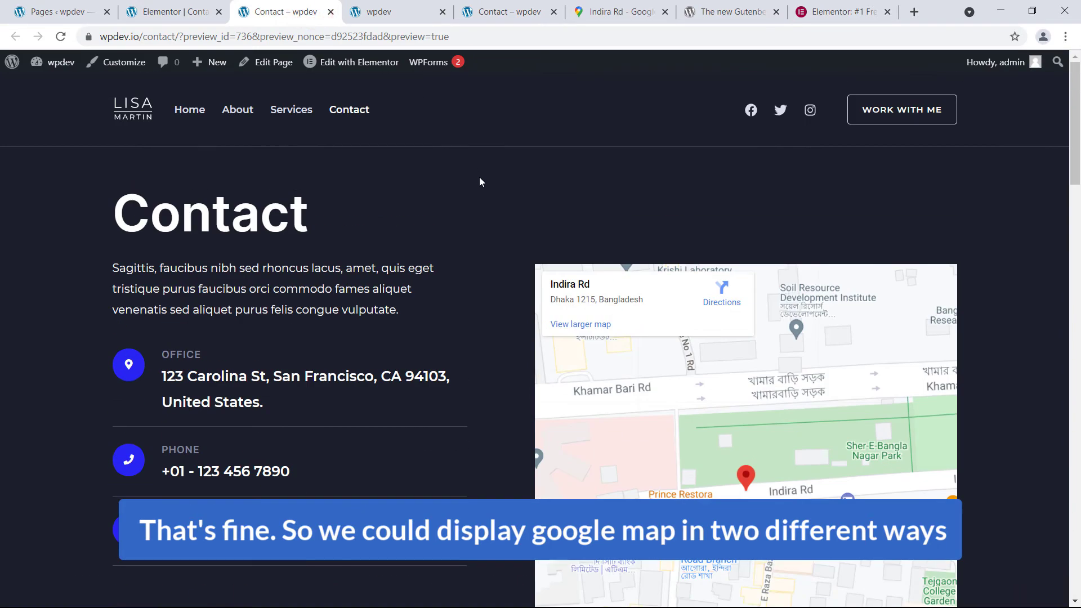
pyautogui.scroll(-2, 480, 181)
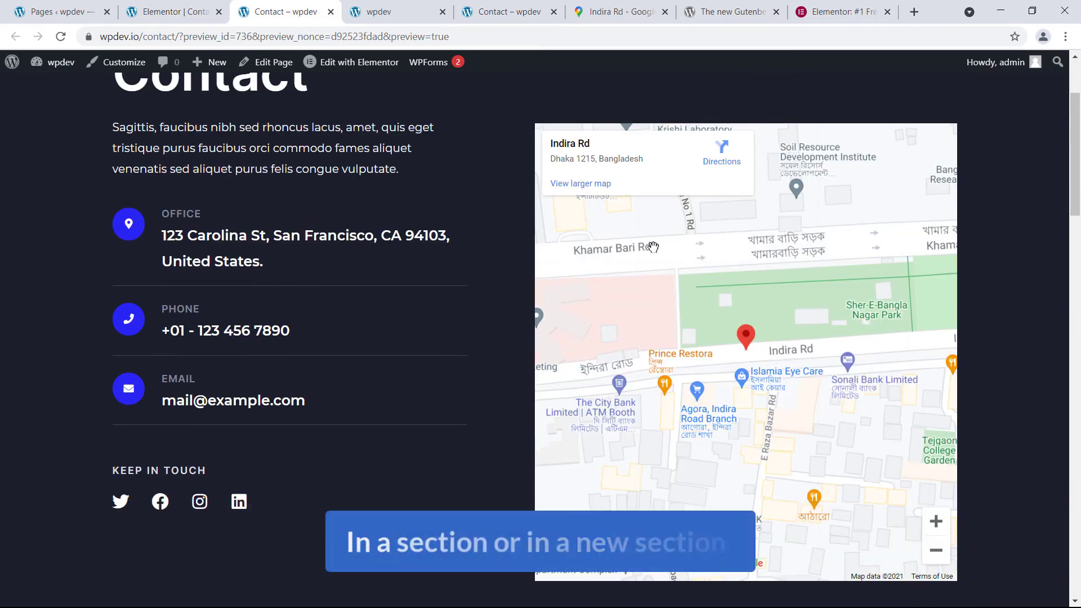
pyautogui.scroll(-7, 717, 221)
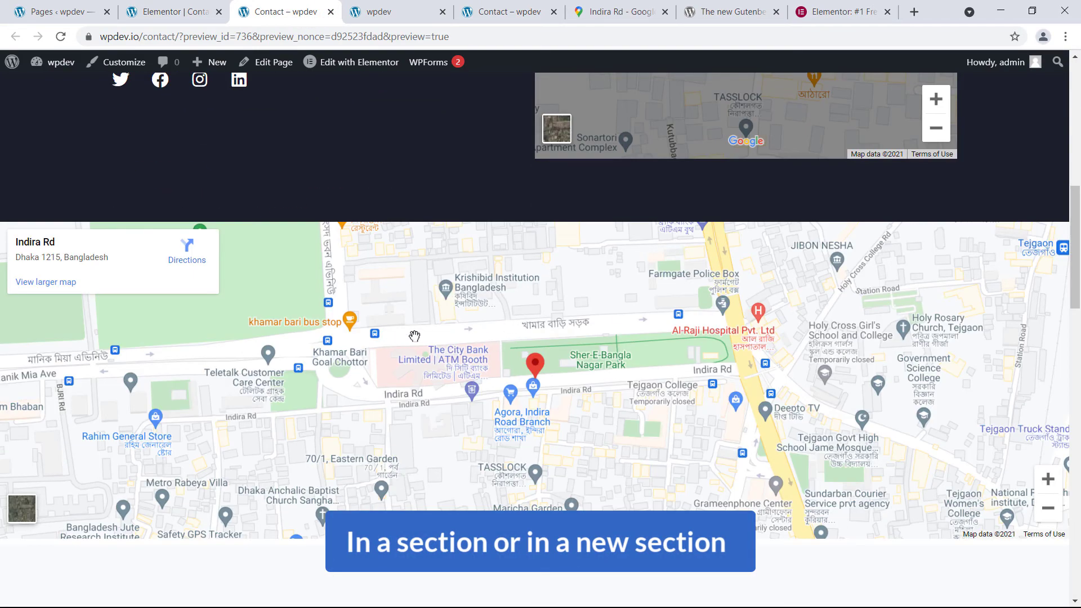
pyautogui.scroll(-2, 416, 338)
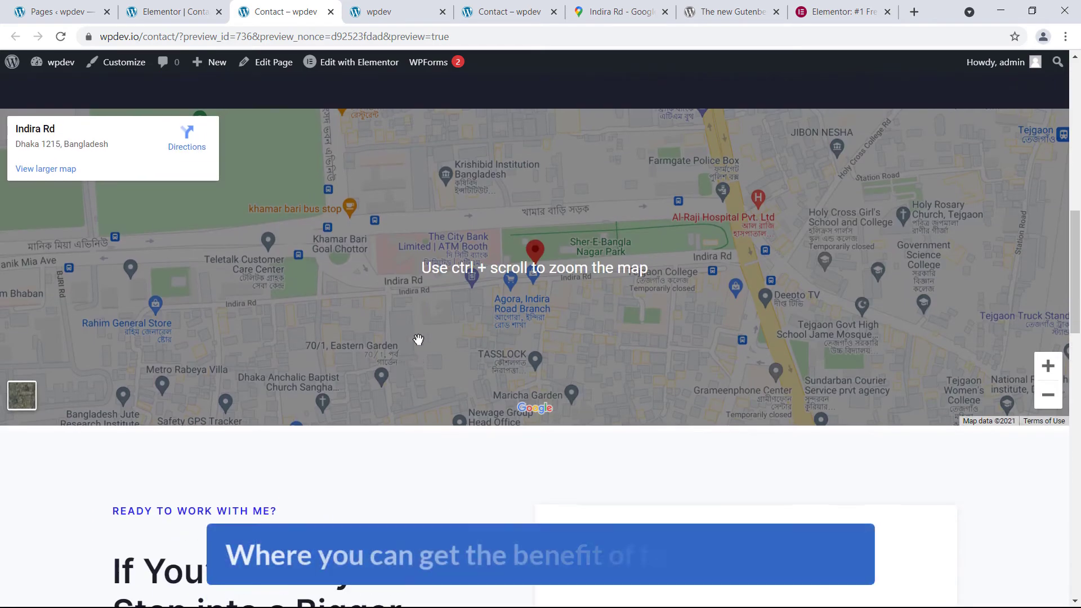
pyautogui.scroll(3, 1055, 416)
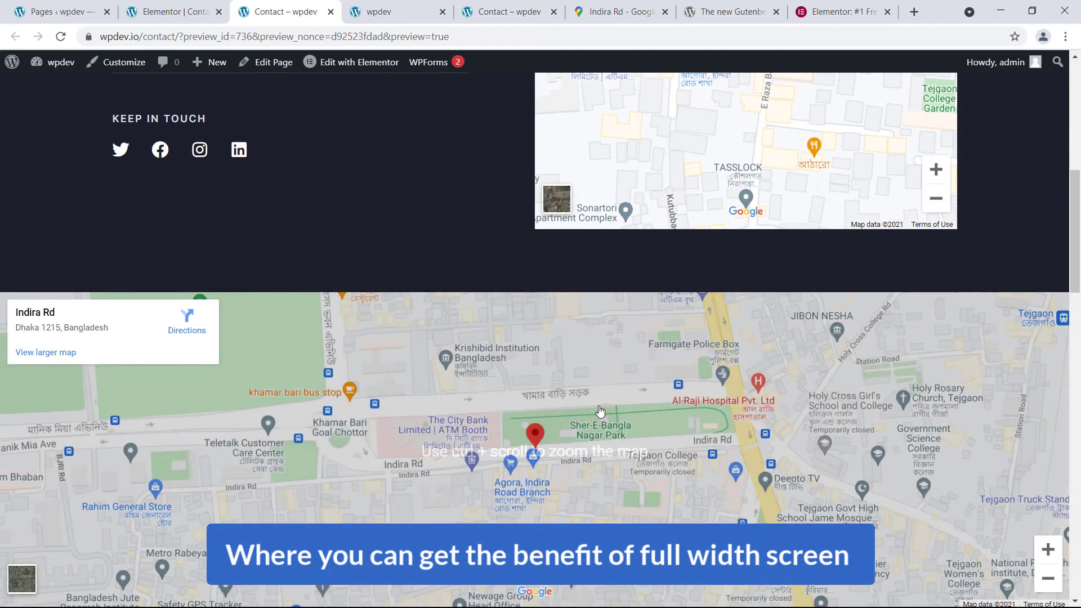
pyautogui.scroll(-4, 541, 438)
pyautogui.scroll(15, 541, 438)
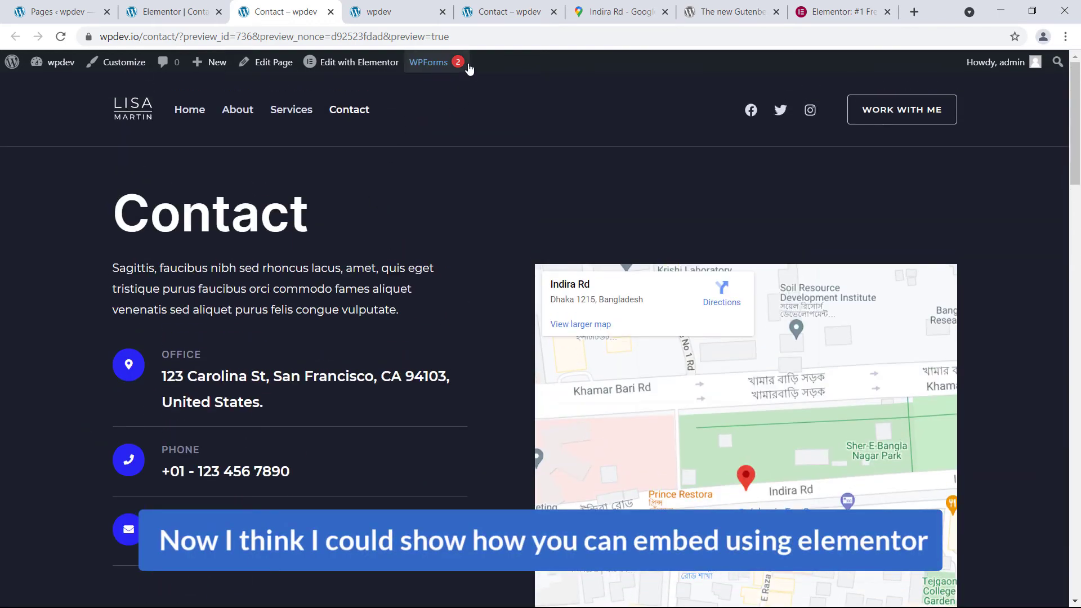
# Step: Create a new page from the WordPress Pages list and dismiss the block editor's welcome guide
pyautogui.click(402, 13)
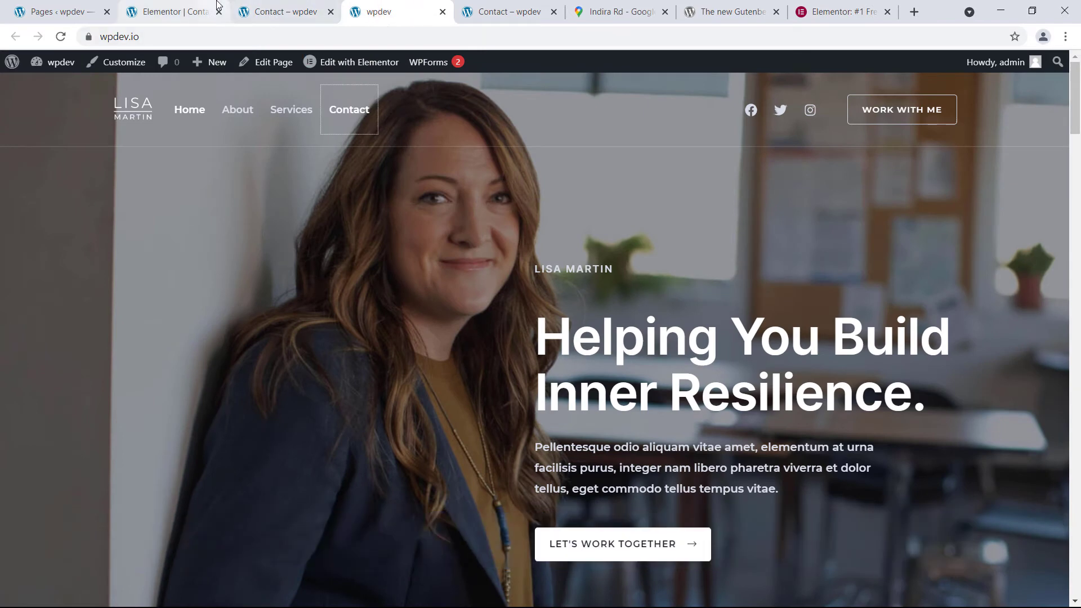
pyautogui.click(727, 17)
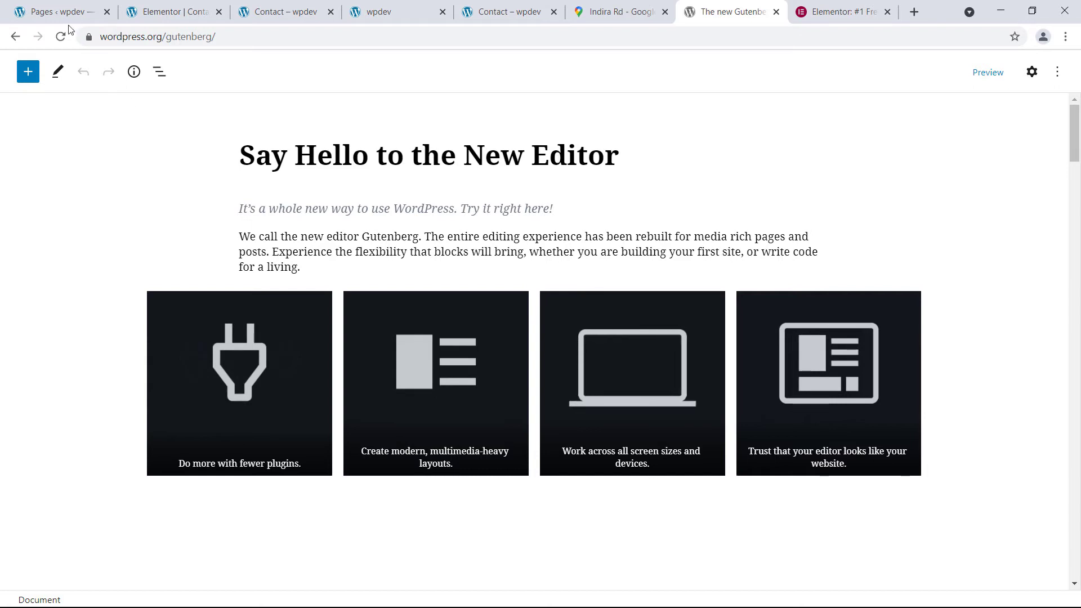
pyautogui.click(70, 17)
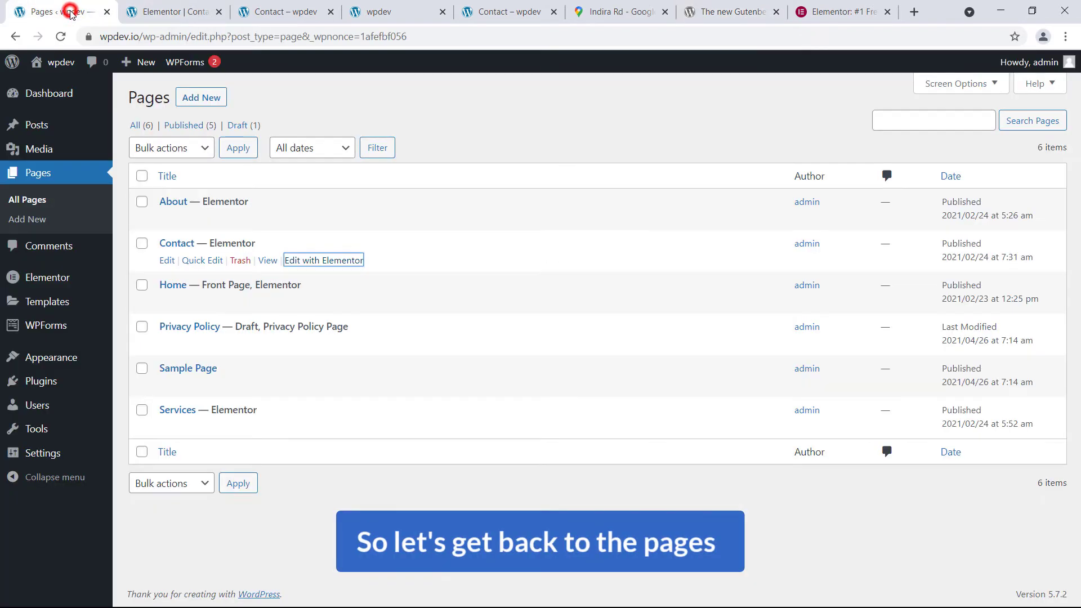
pyautogui.click(303, 485)
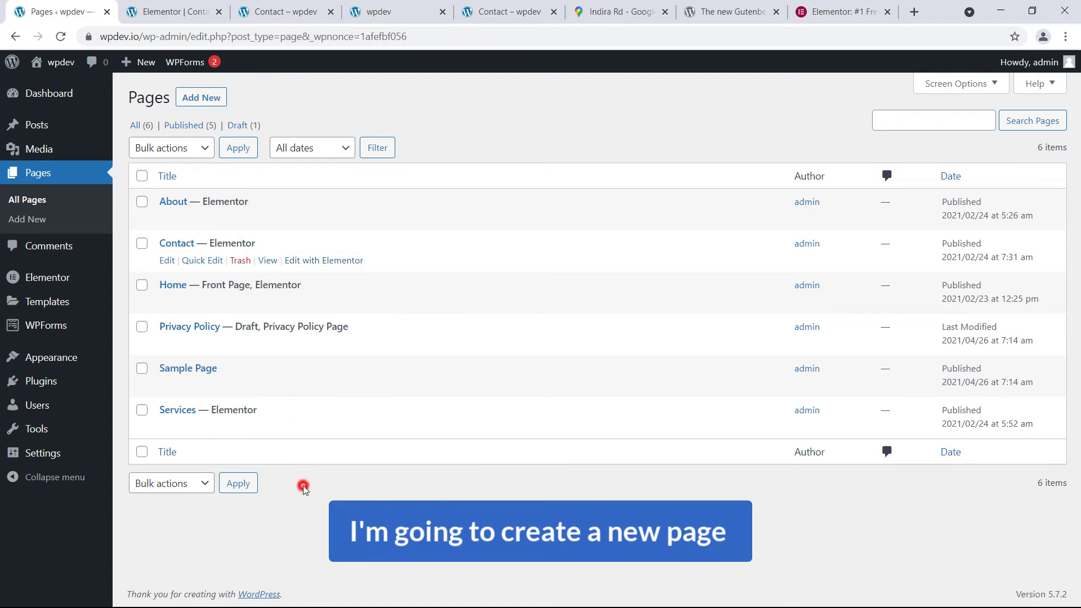
pyautogui.click(202, 100)
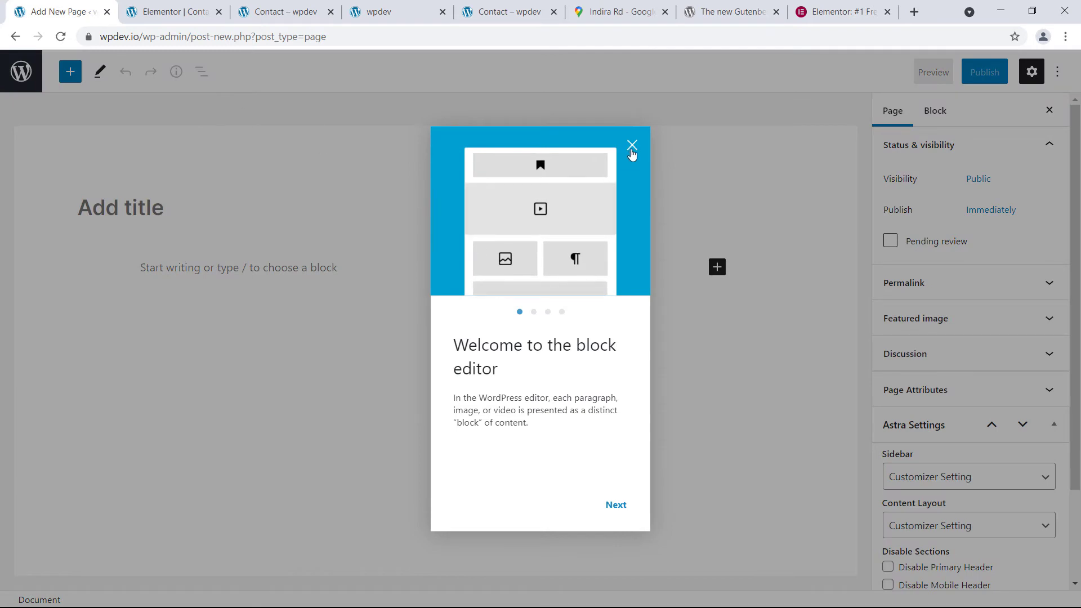
pyautogui.click(631, 148)
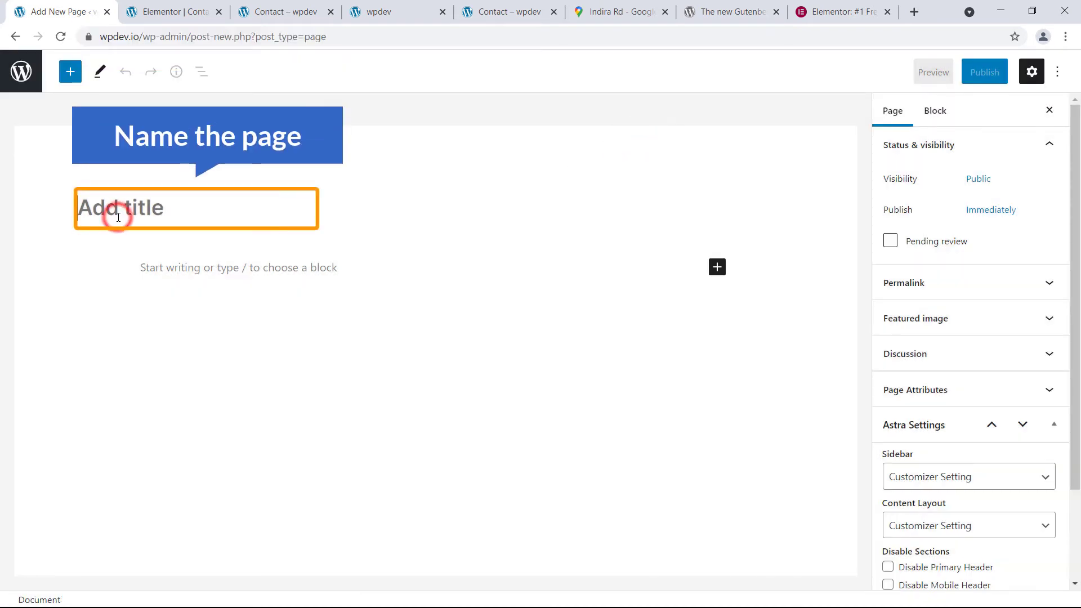
# Step: Title the new page "Our Location", publish it, and return to its page settings
pyautogui.write('Our Lo')
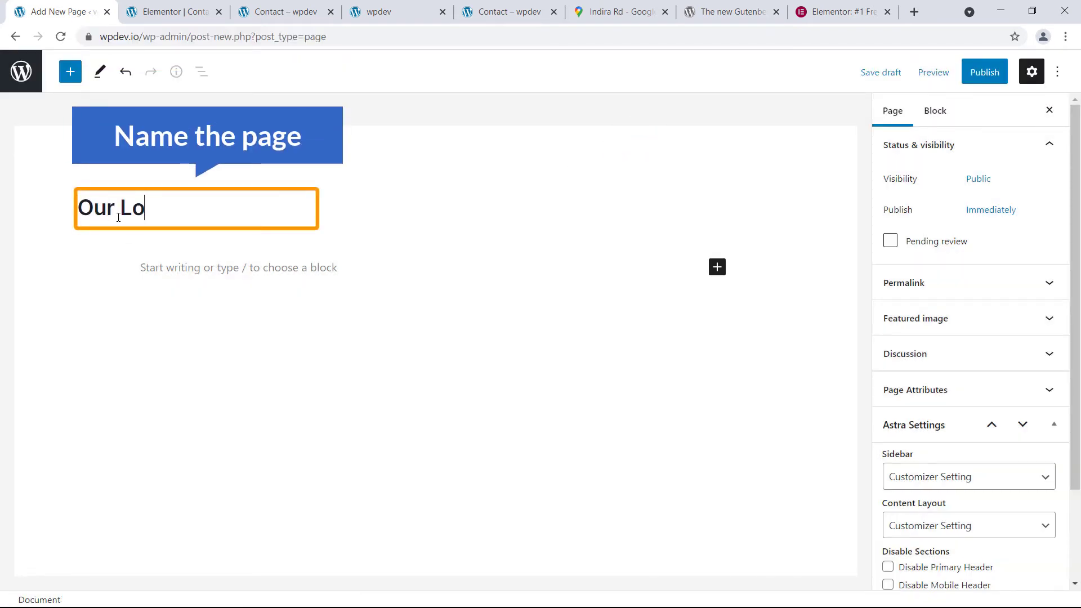
pyautogui.write('cation')
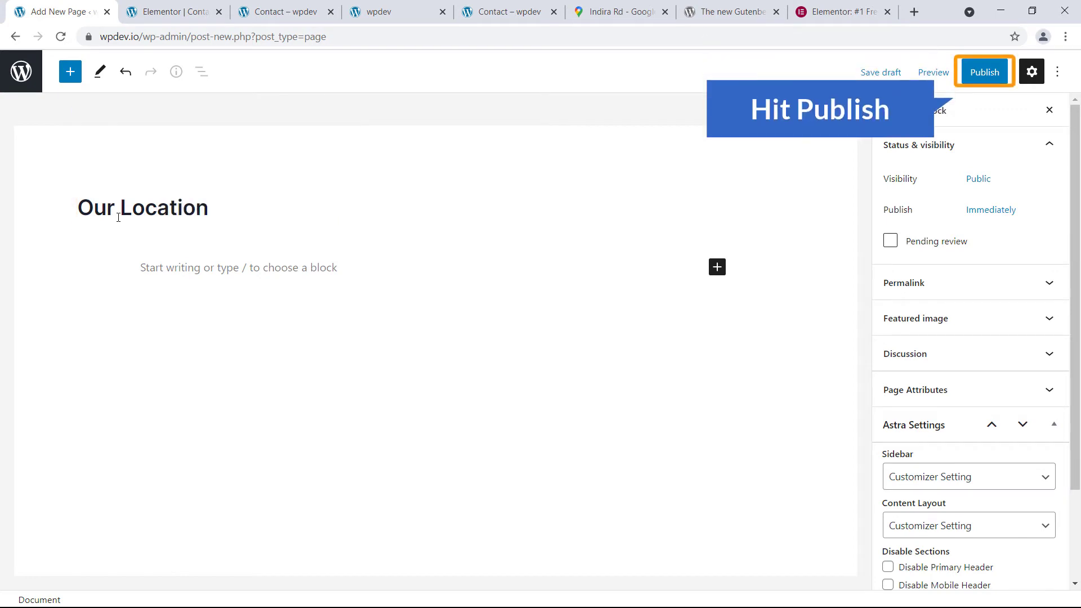
pyautogui.click(983, 74)
pyautogui.click(937, 73)
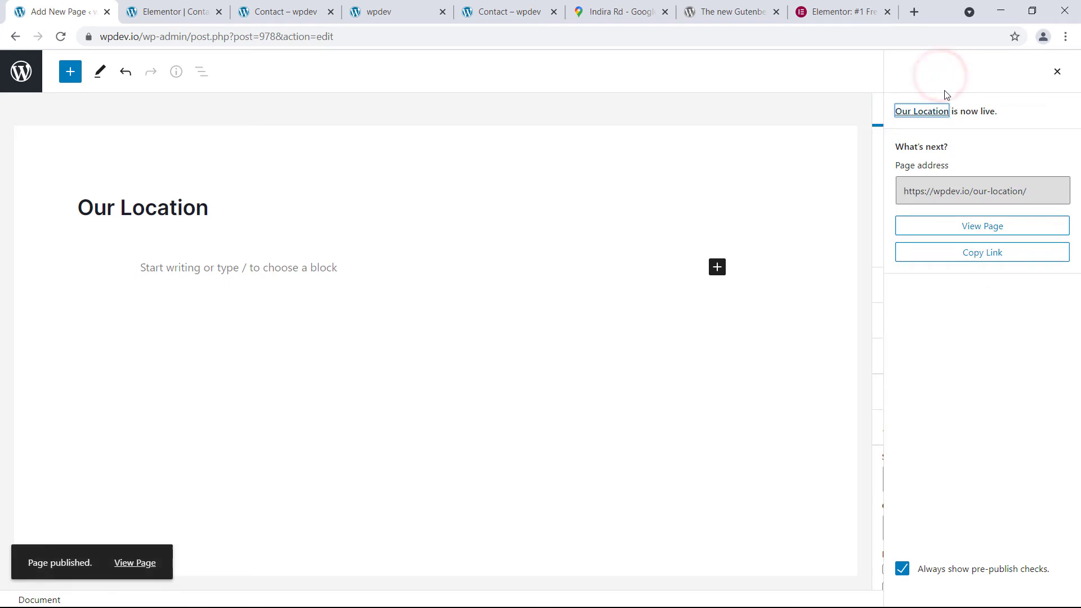
pyautogui.click(1058, 74)
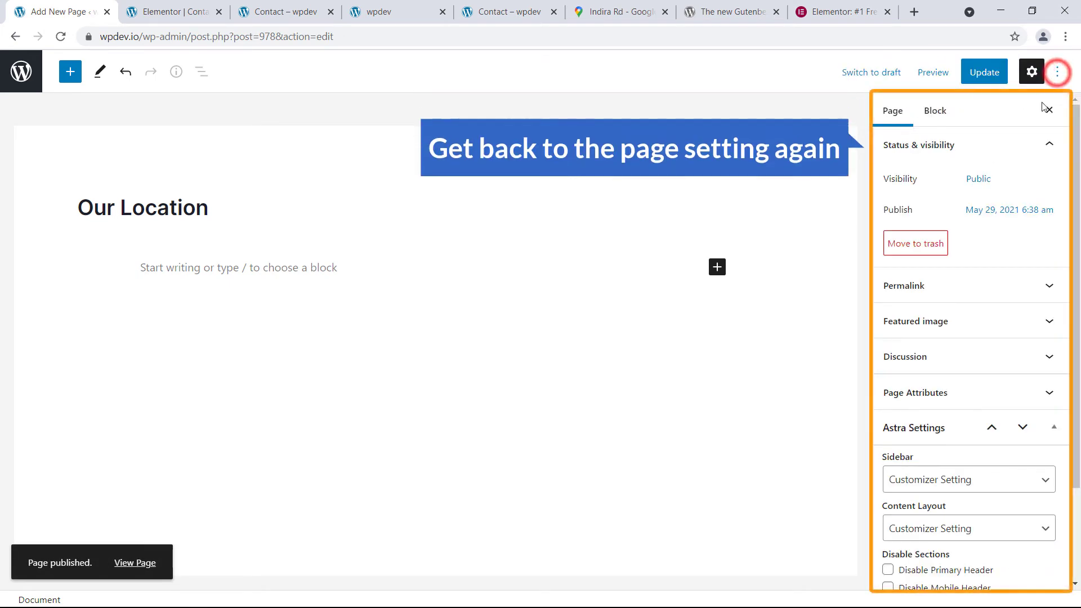
# Step: Search the blocks for "html" and add a Custom HTML block below the Our Location title
pyautogui.scroll(-2, 942, 258)
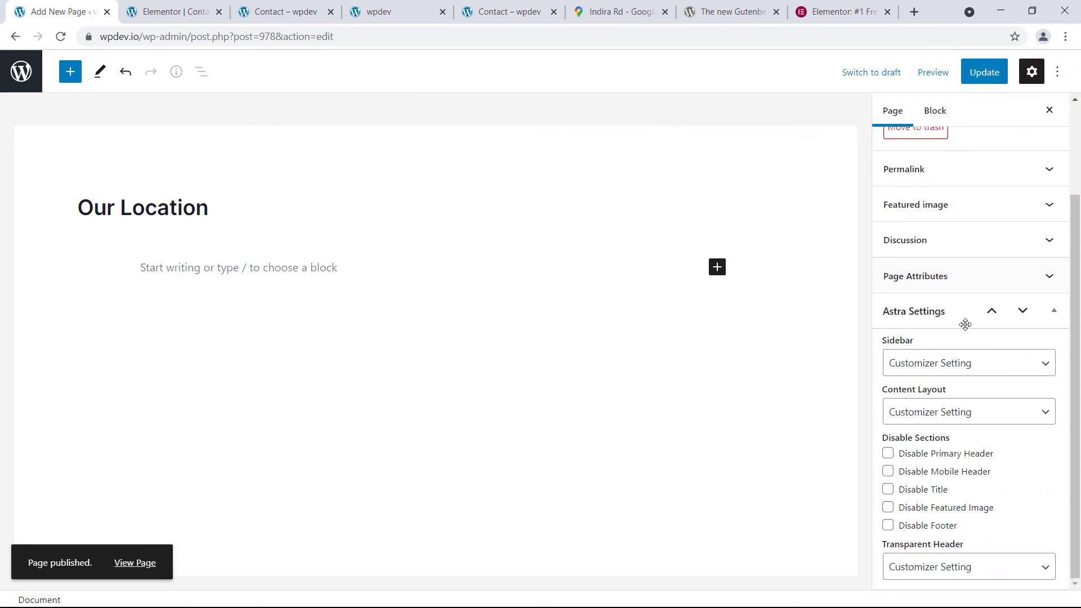
pyautogui.scroll(2, 956, 320)
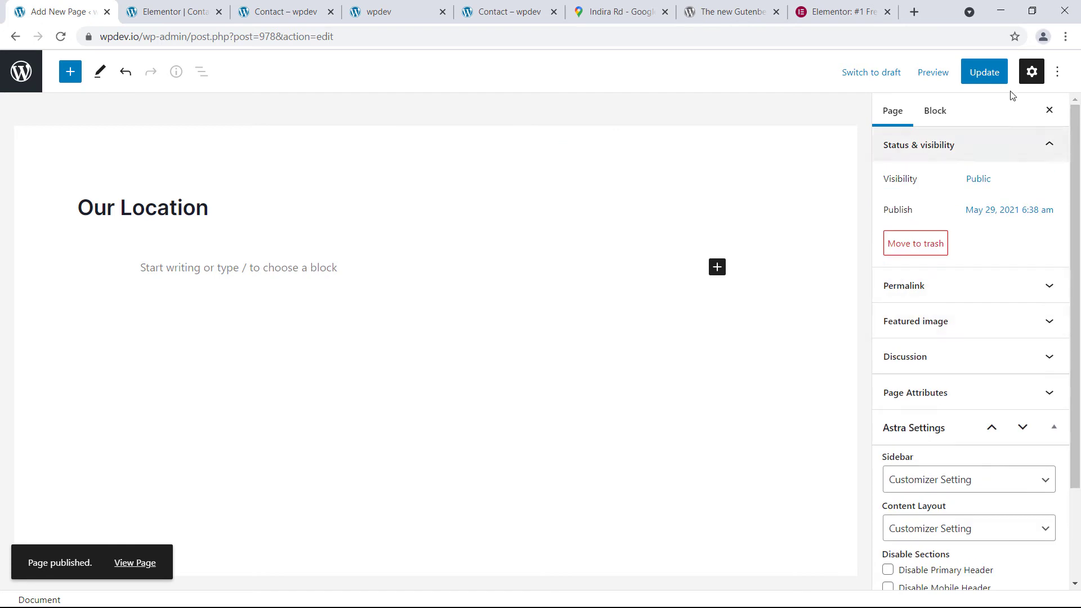
pyautogui.click(717, 268)
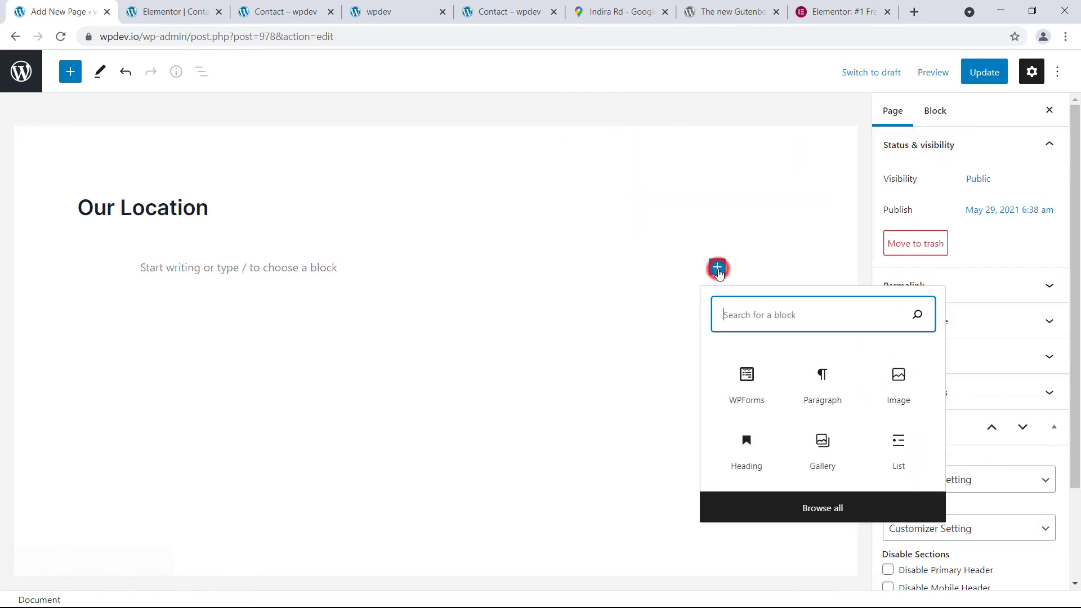
pyautogui.write('h')
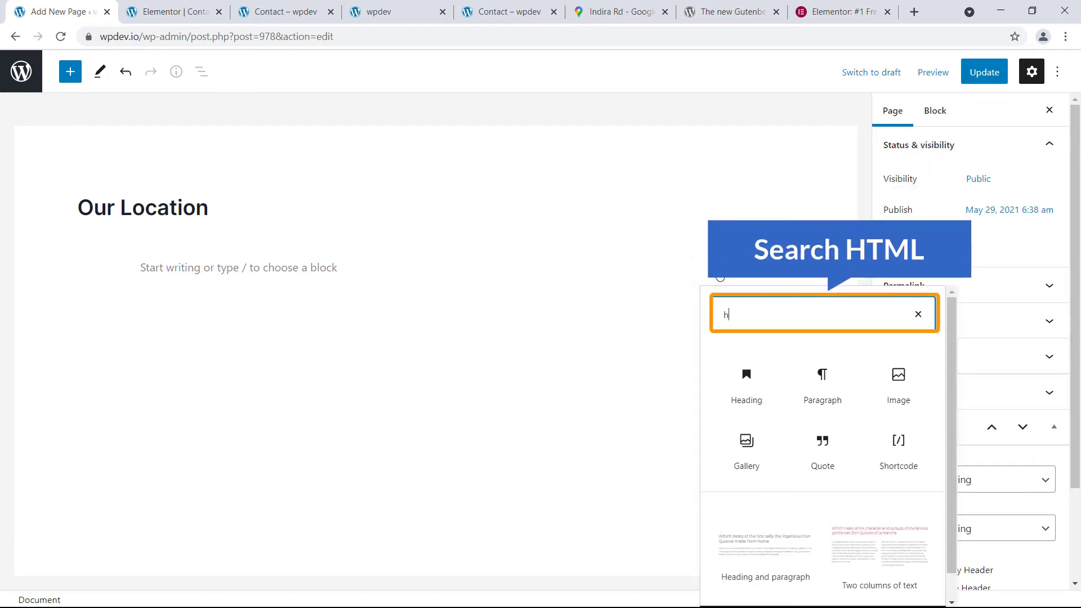
pyautogui.write('tml')
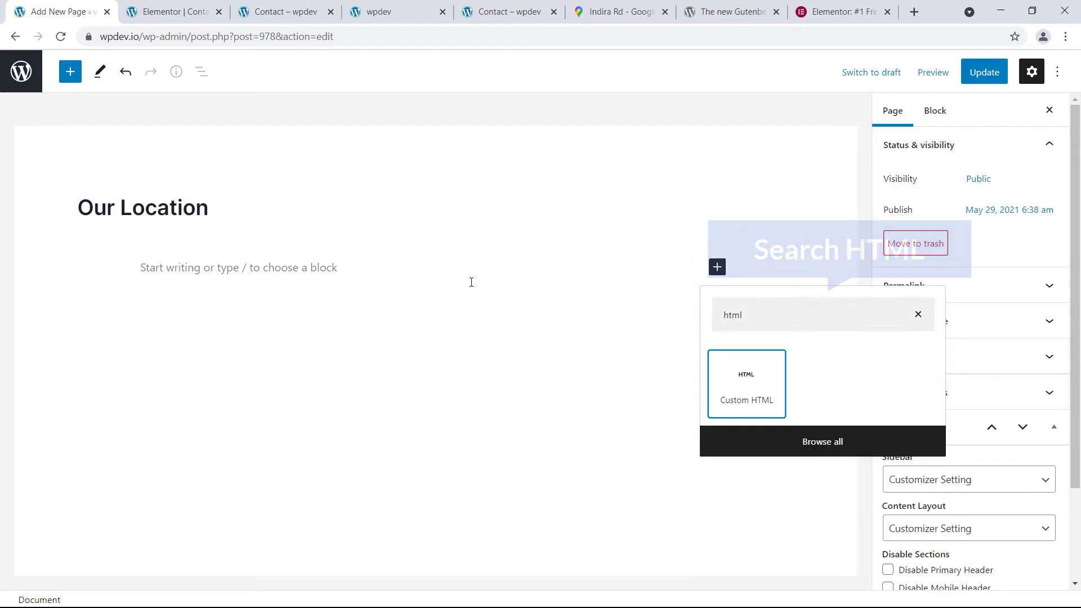
pyautogui.click(759, 388)
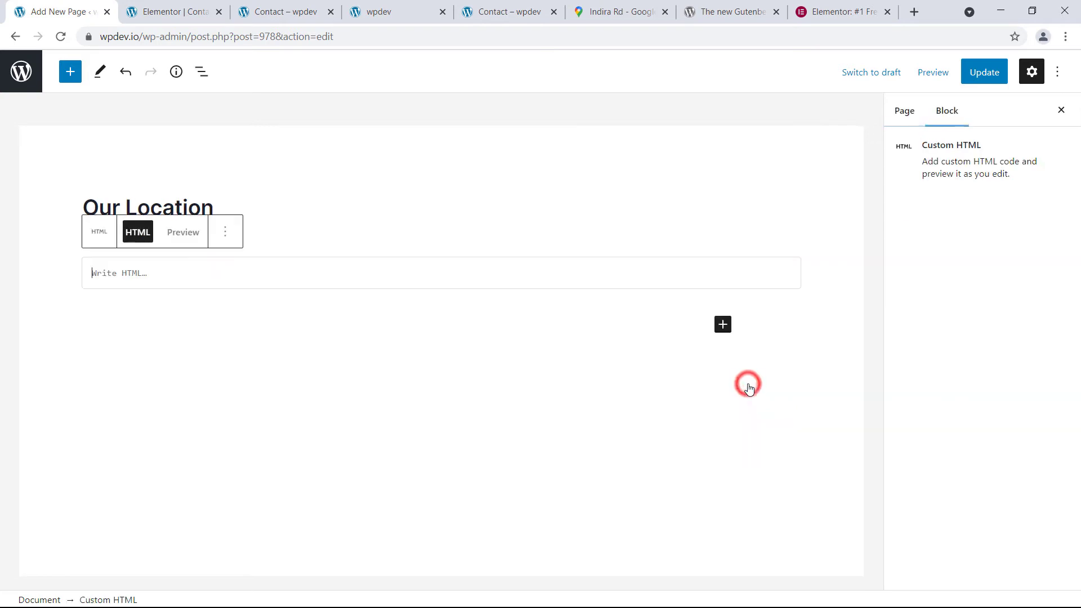
pyautogui.click(190, 351)
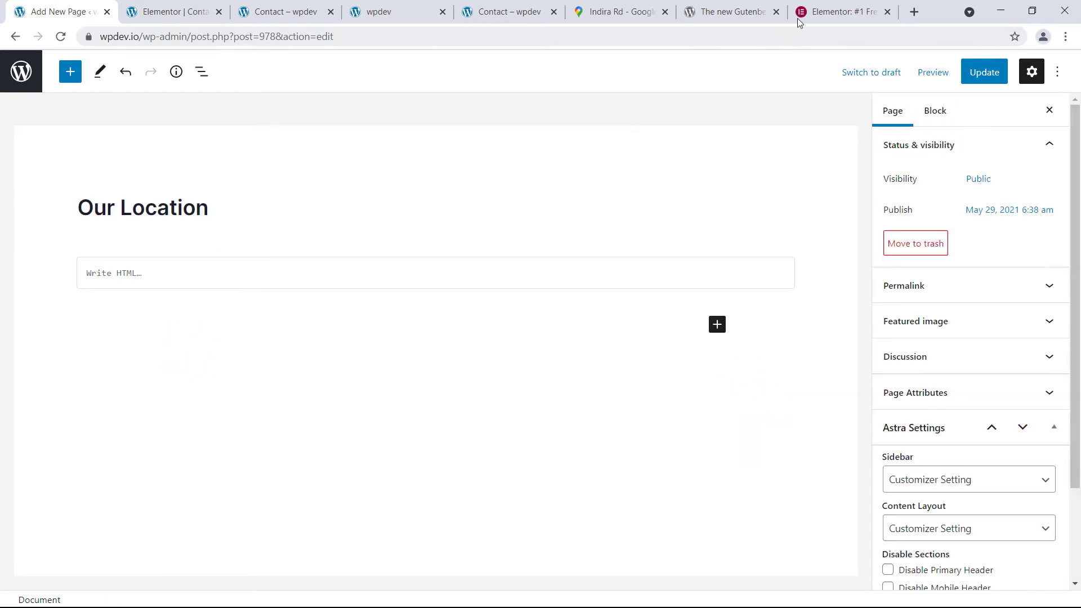
# Step: Copy the Indira Road embed HTML from Google Maps and paste it into the Custom HTML block on the Our Location page
pyautogui.click(613, 12)
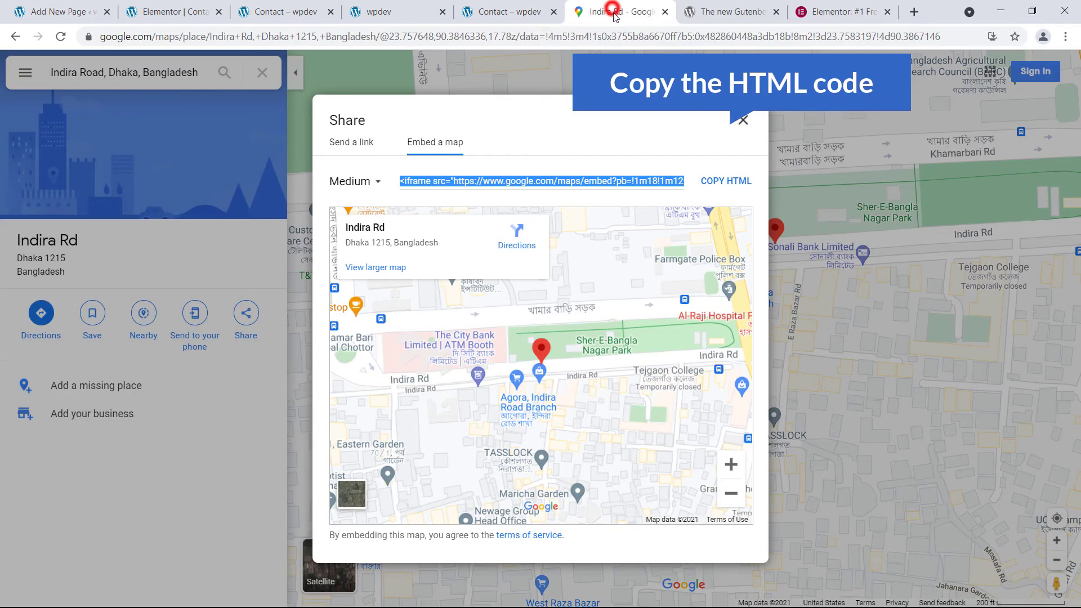
pyautogui.click(730, 183)
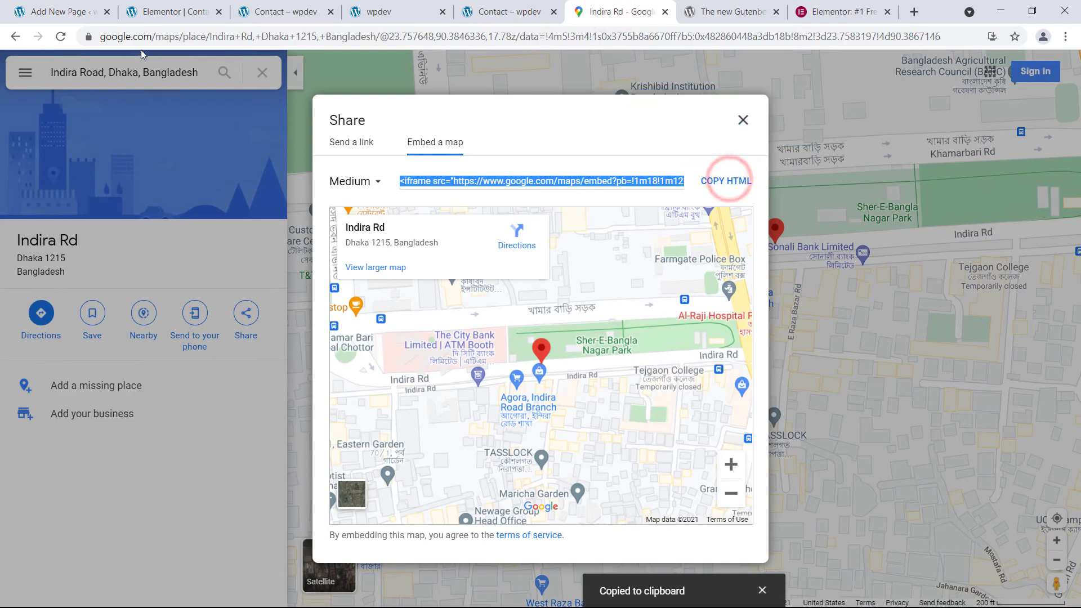
pyautogui.click(74, 11)
pyautogui.click(141, 271)
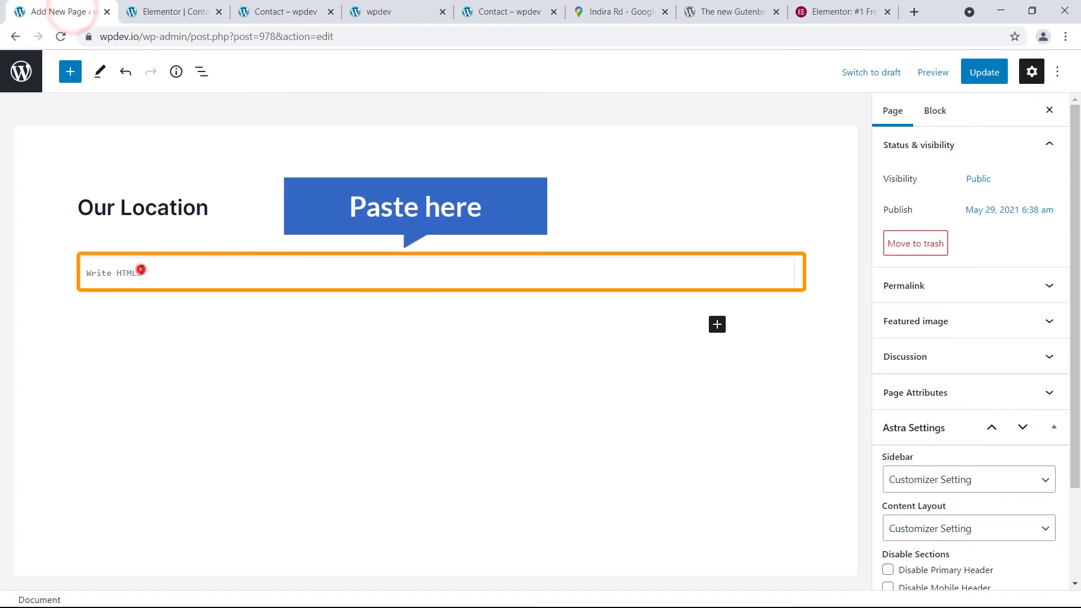
pyautogui.hotkey('ctrl', 'v')
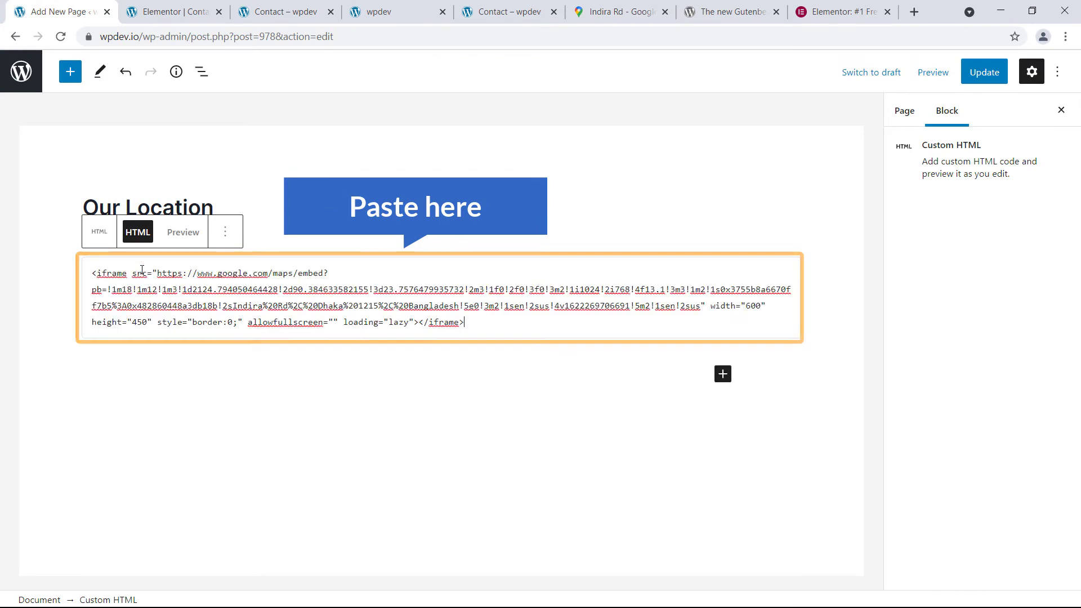
pyautogui.click(592, 432)
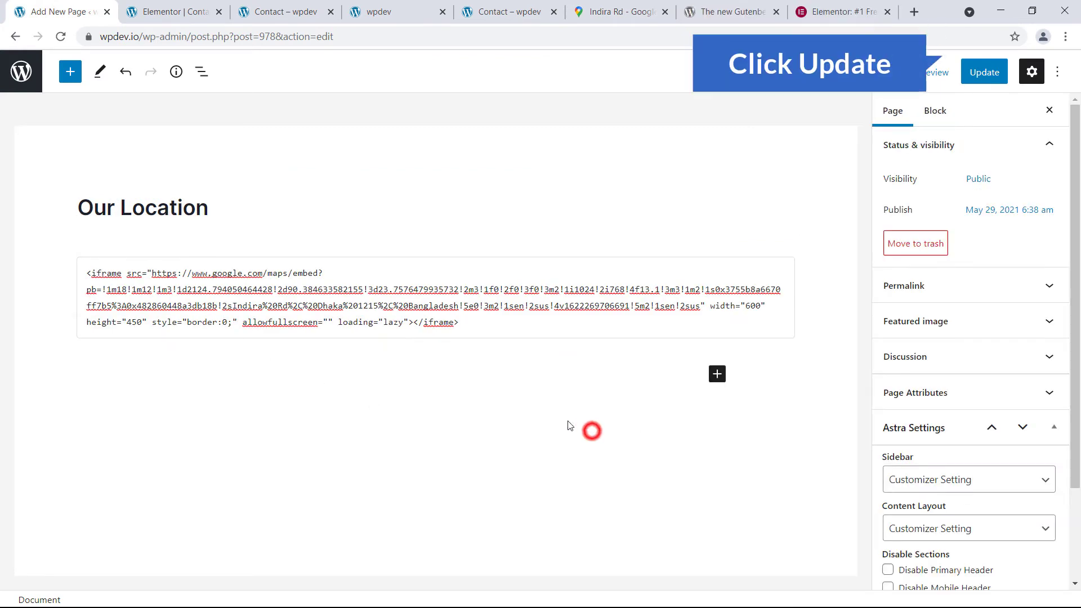
# Step: Update the Our Location page and open the live page in a new browser tab to examine the embedded map
pyautogui.click(989, 74)
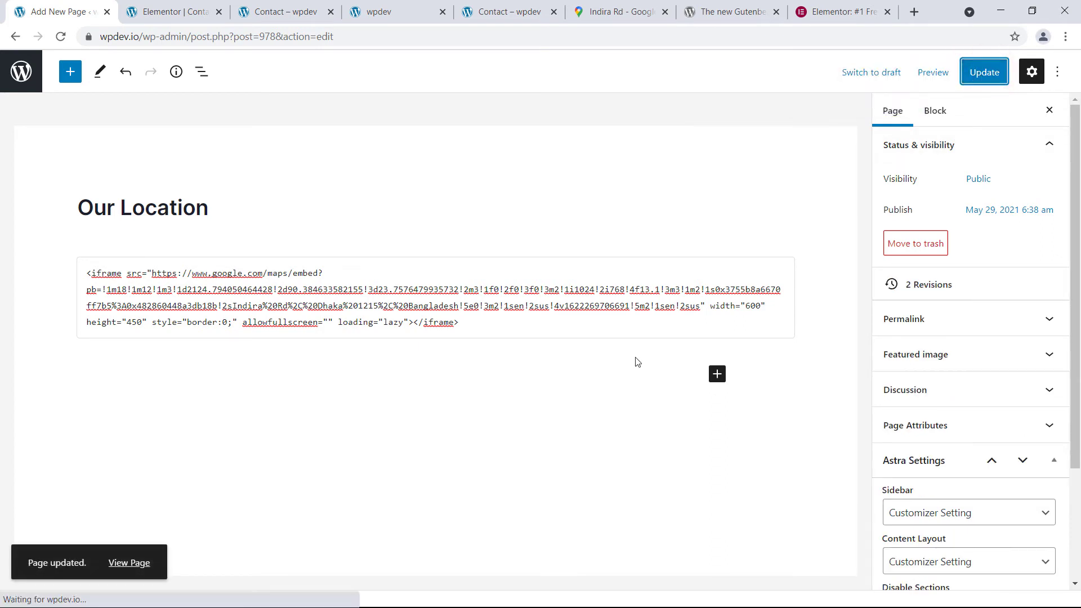
pyautogui.rightClick(131, 570)
pyautogui.click(216, 462)
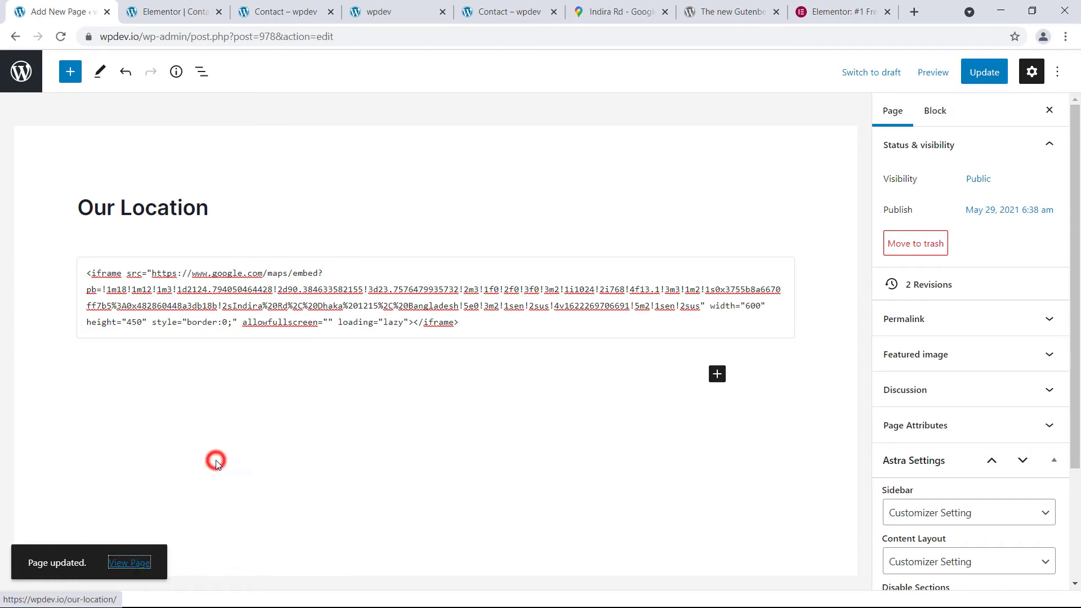
pyautogui.click(150, 12)
pyautogui.scroll(-2, 369, 269)
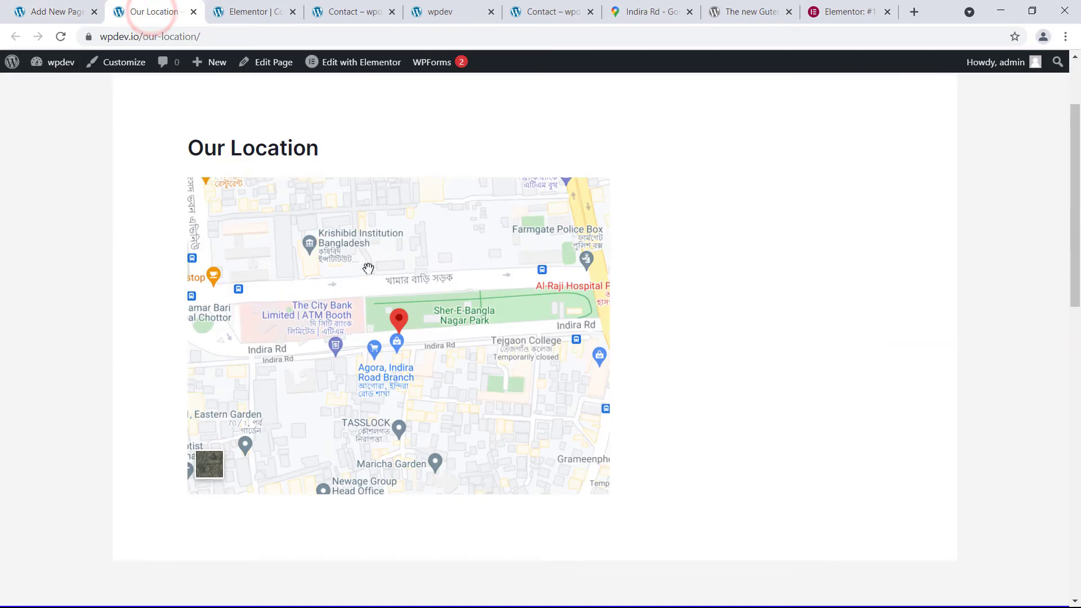
pyautogui.scroll(-3, 368, 269)
pyautogui.scroll(5, 375, 344)
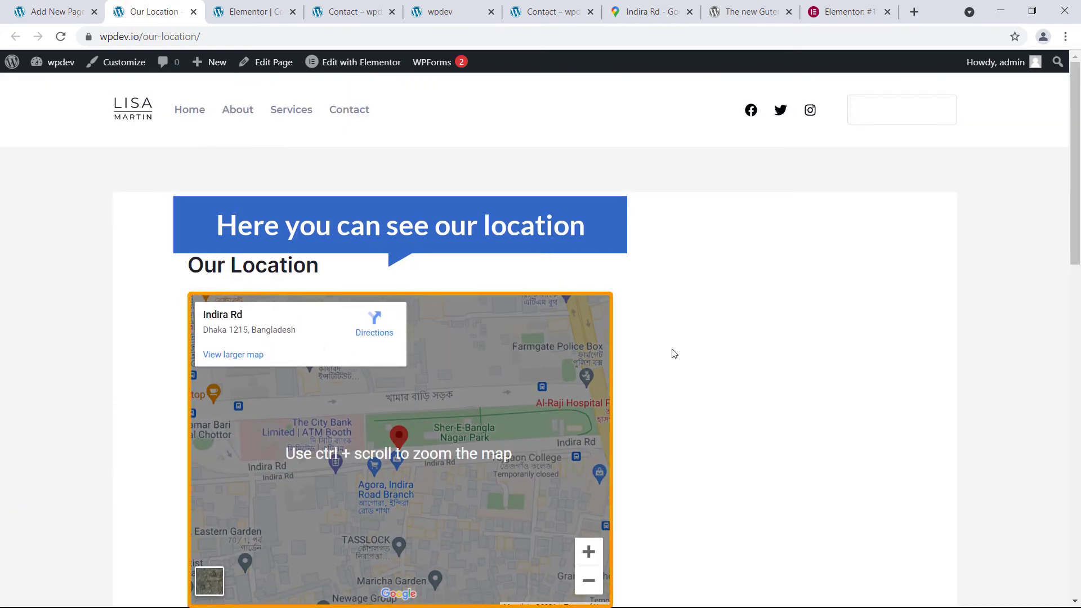
pyautogui.scroll(-1, 697, 316)
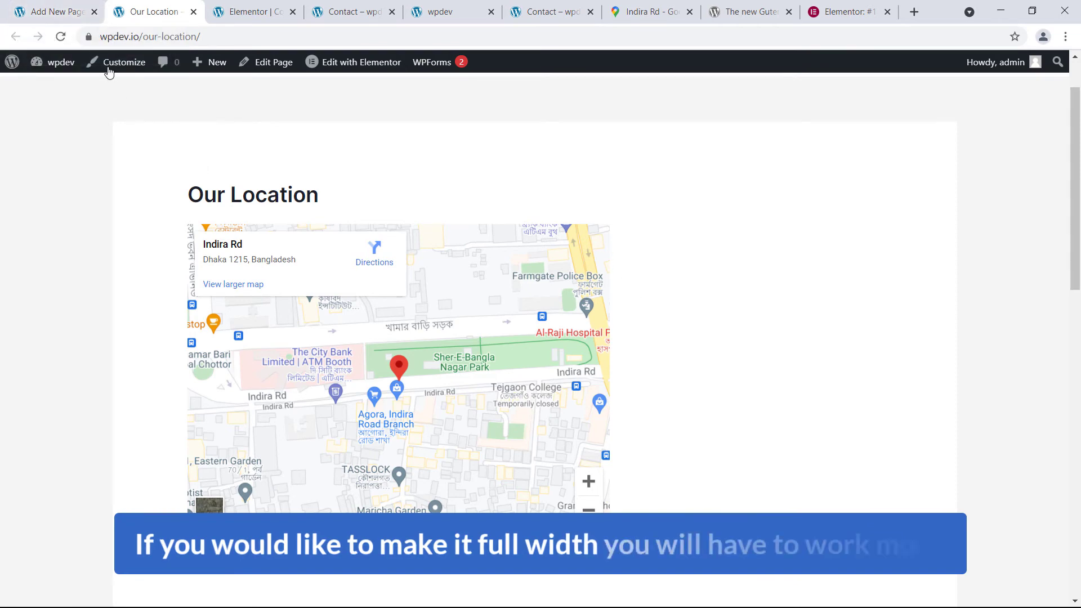
# Step: Set the Our Location page's template to Elementor Full Width in the page editor
pyautogui.click(64, 12)
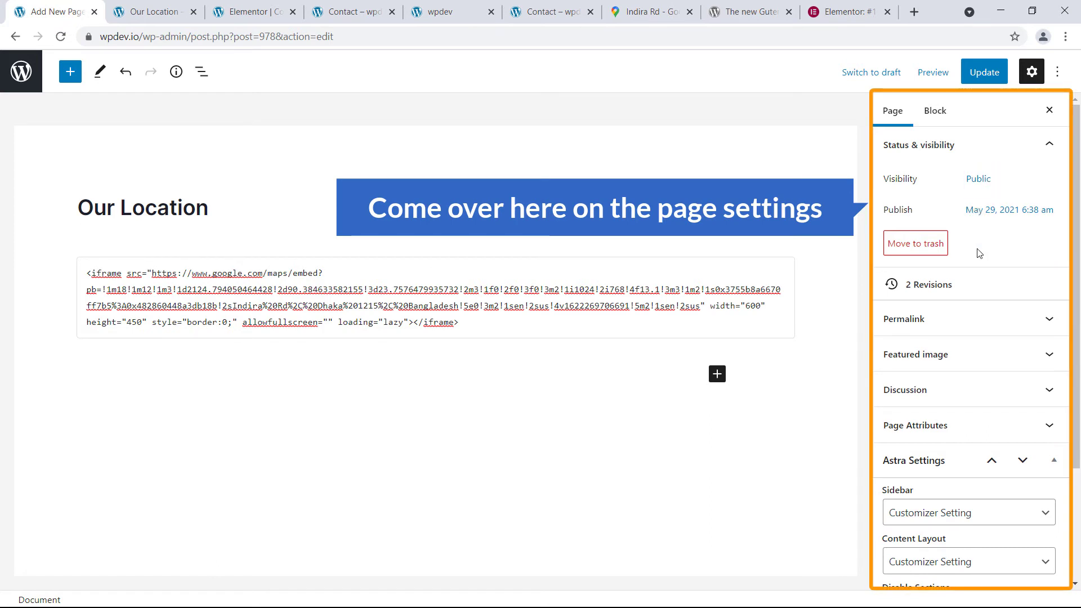
pyautogui.scroll(-3, 979, 254)
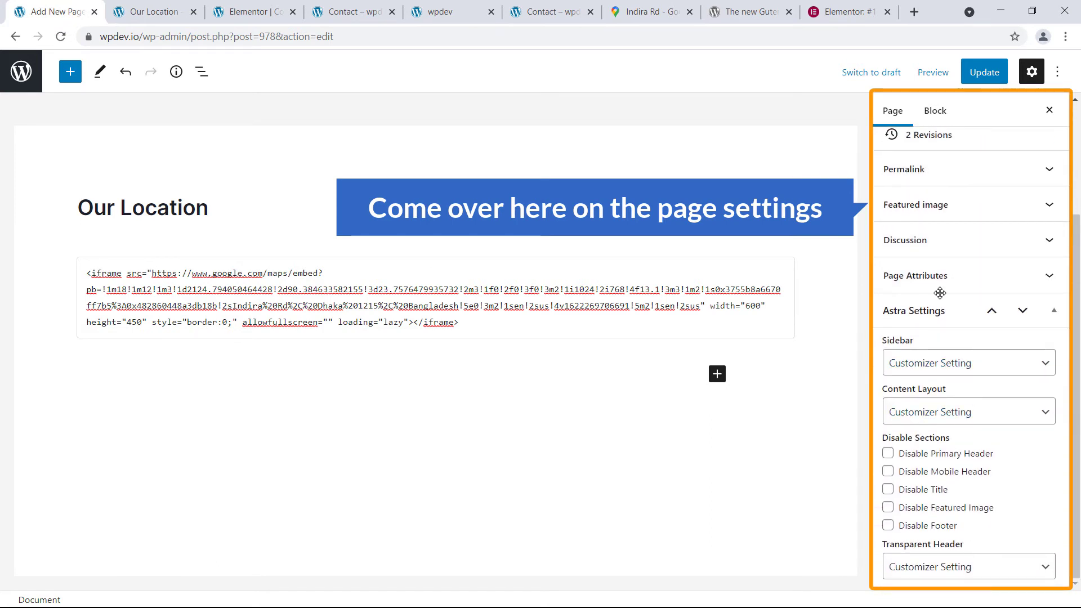
pyautogui.click(939, 281)
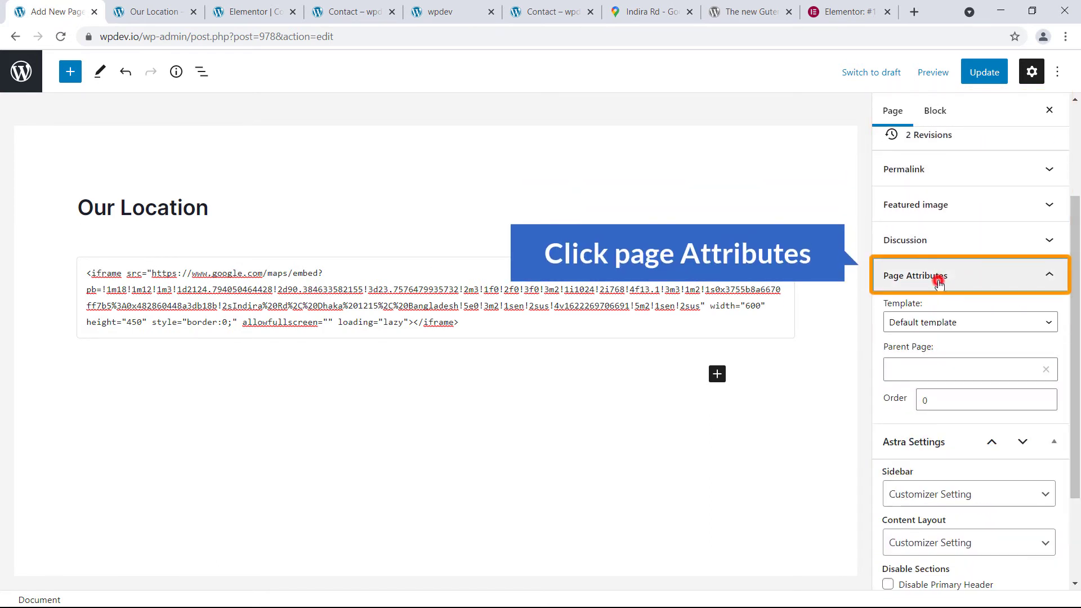
pyautogui.click(941, 326)
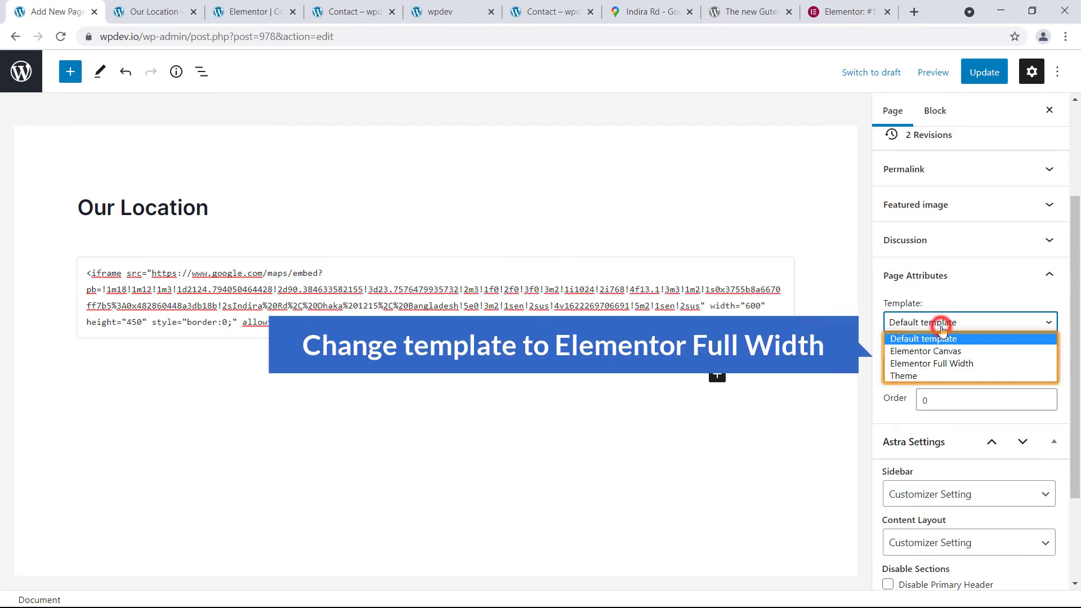
pyautogui.click(956, 364)
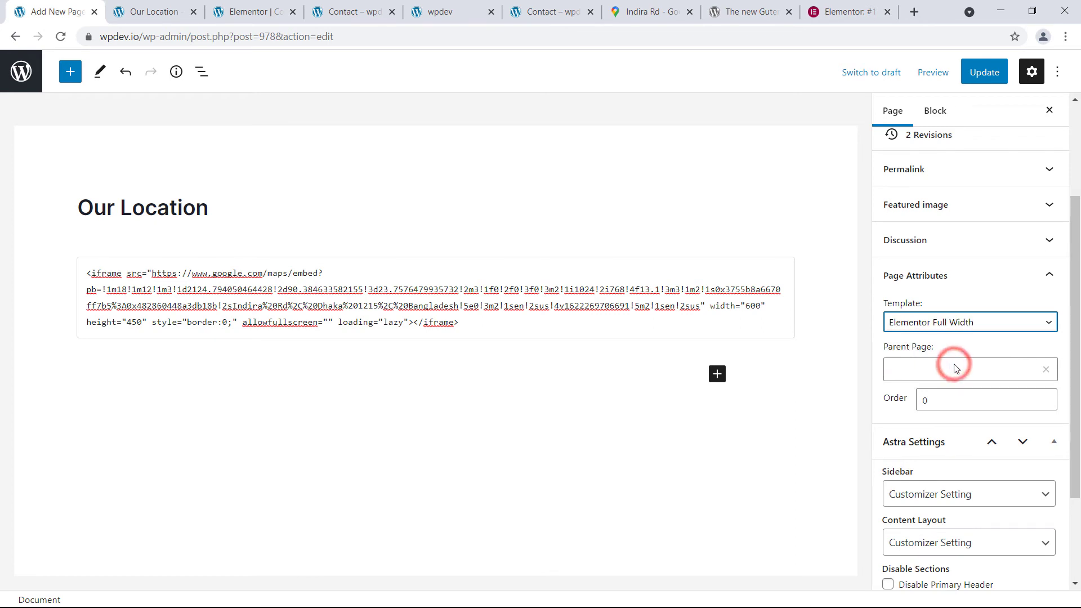
pyautogui.click(977, 323)
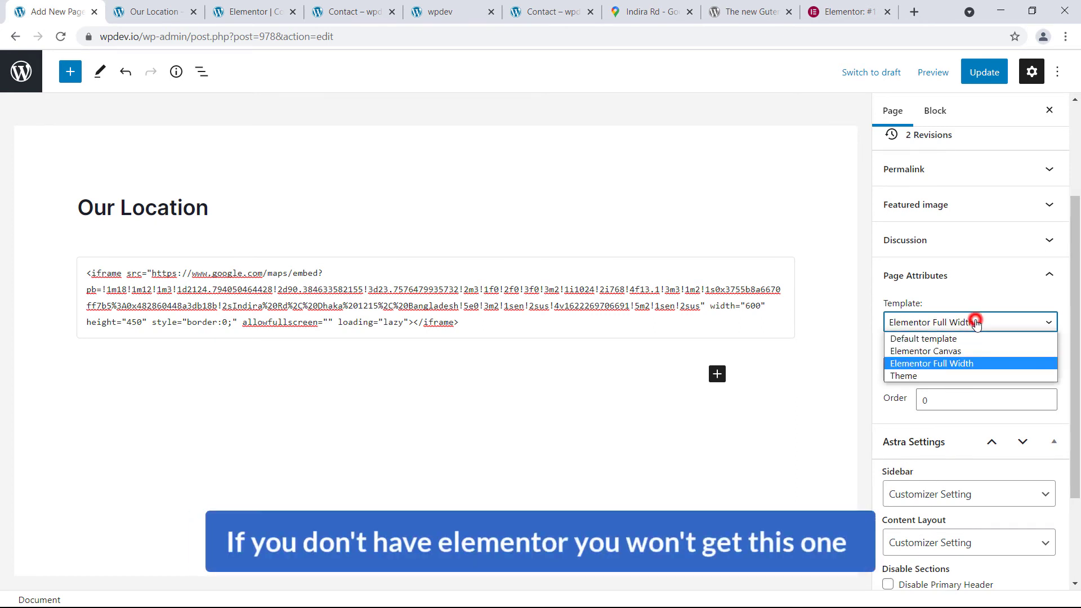
pyautogui.click(954, 365)
# Step: Set the page's Astra sidebar to No Sidebar and its content layout to Full Width / Stretched
pyautogui.scroll(-2, 941, 338)
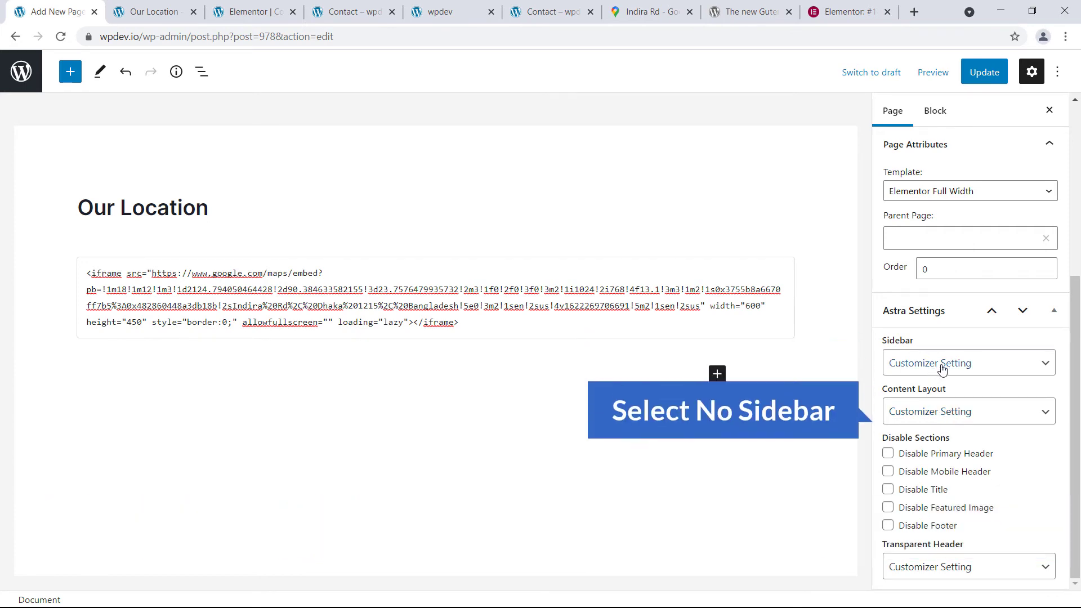
pyautogui.click(938, 366)
pyautogui.click(924, 426)
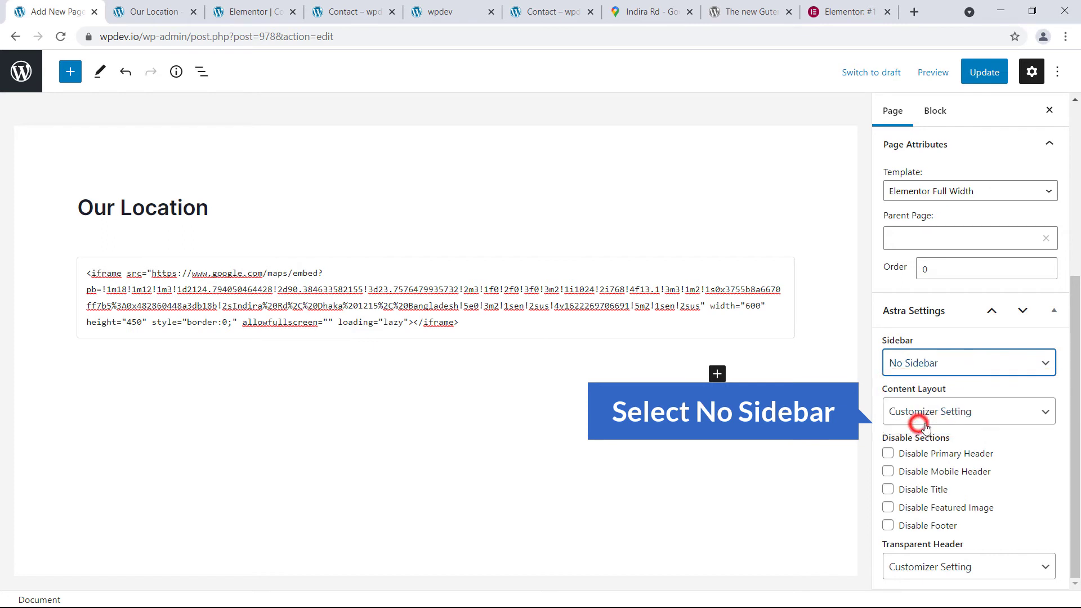
pyautogui.click(948, 416)
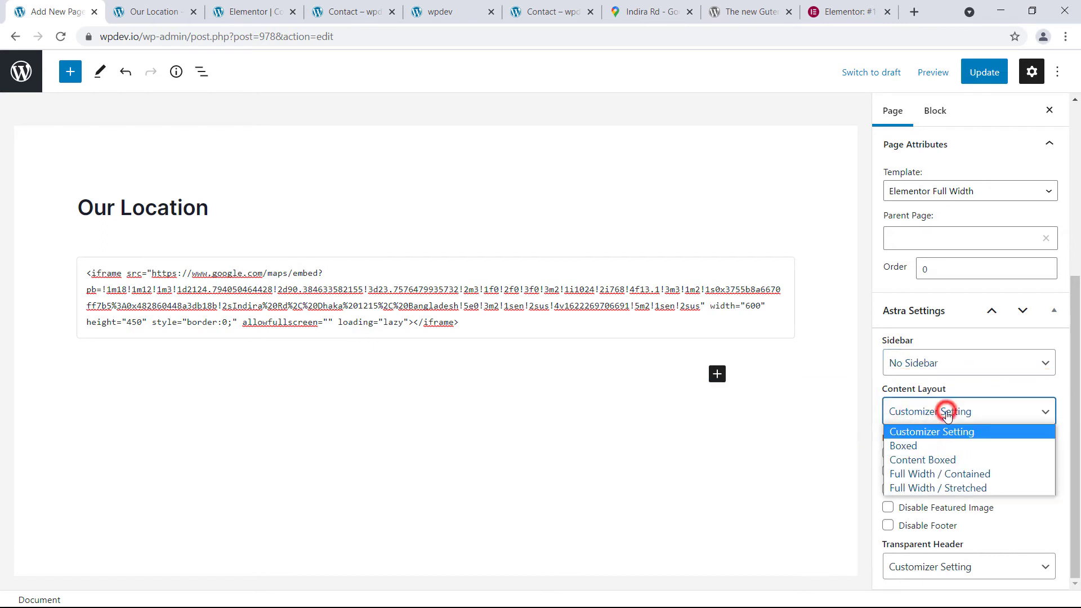
pyautogui.click(959, 489)
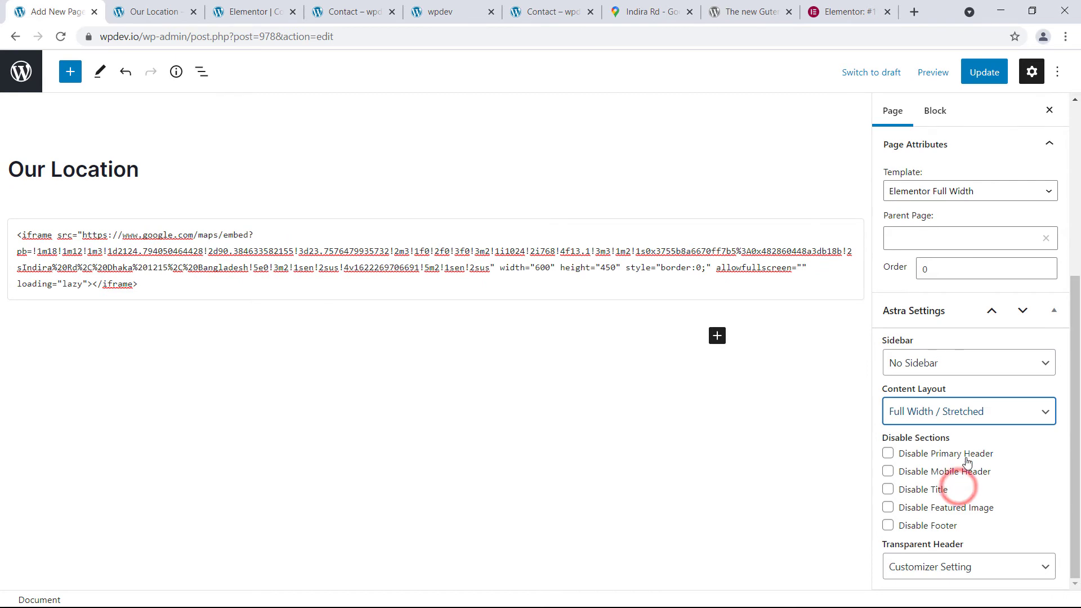
# Step: Set the map iframe's width to 100% in the Custom HTML block
pyautogui.click(535, 268)
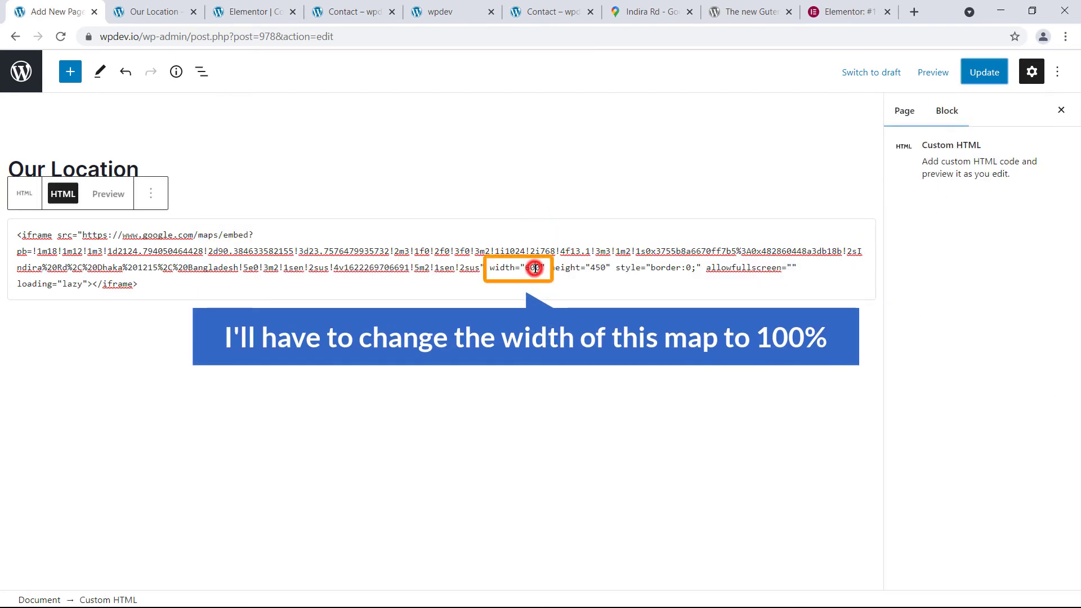
pyautogui.moveTo(550, 276); pyautogui.dragTo(526, 268)
pyautogui.write('1')
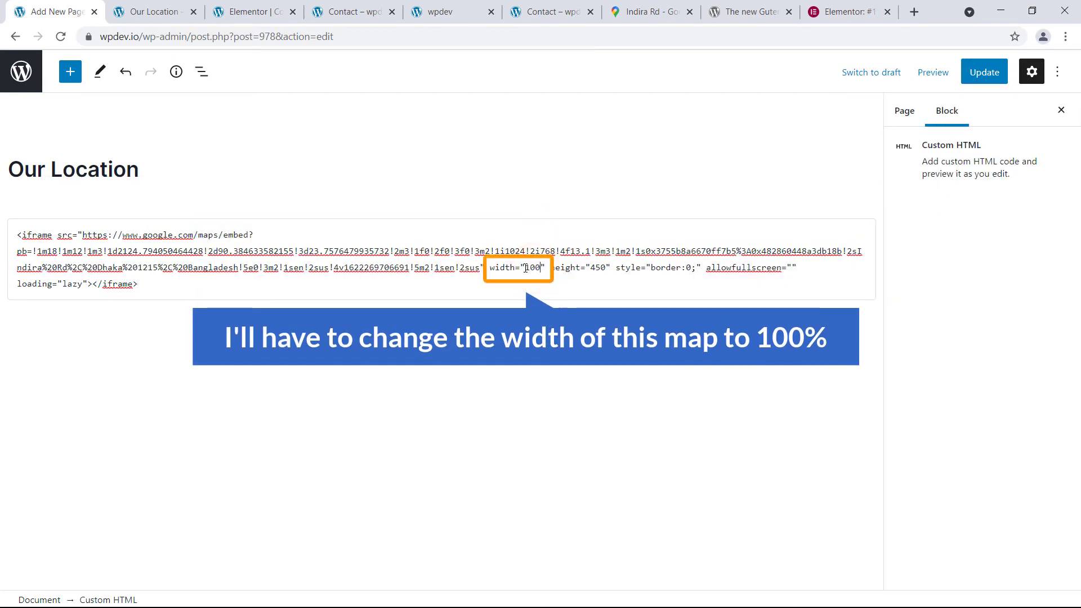
pyautogui.write('00%')
pyautogui.click(7, 335)
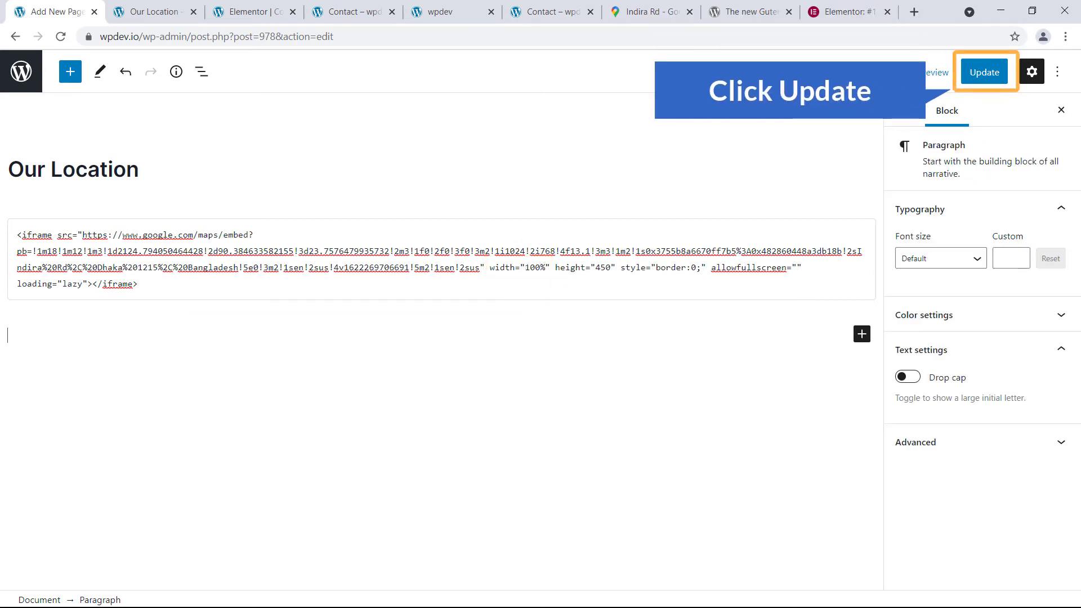
# Step: Update the page and reload the live Our Location page to examine the map
pyautogui.click(985, 73)
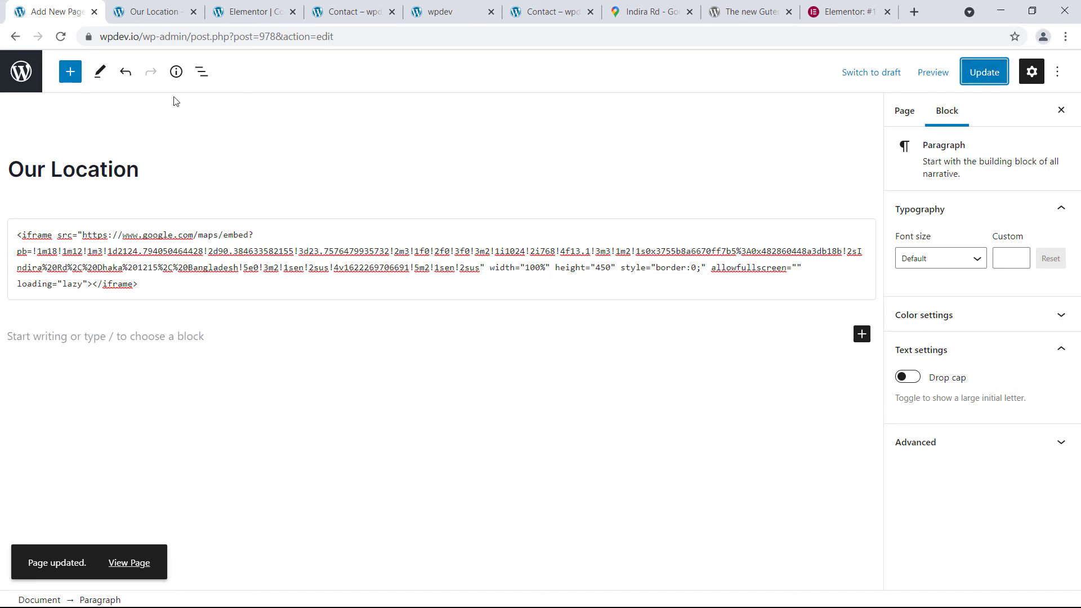
pyautogui.click(151, 11)
pyautogui.click(58, 39)
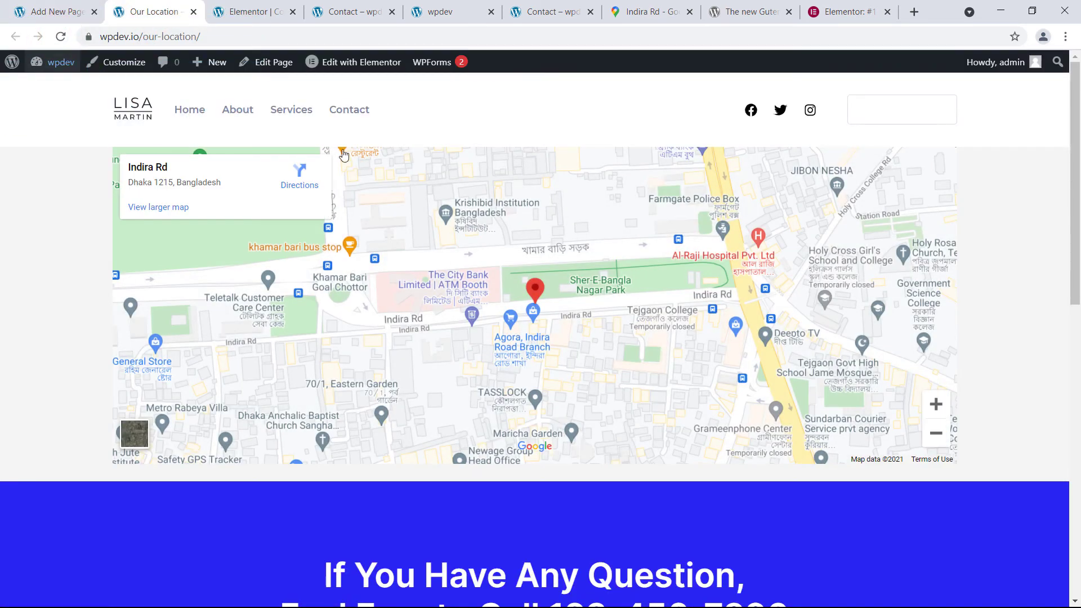
pyautogui.scroll(-2, 343, 155)
pyautogui.scroll(2, 344, 196)
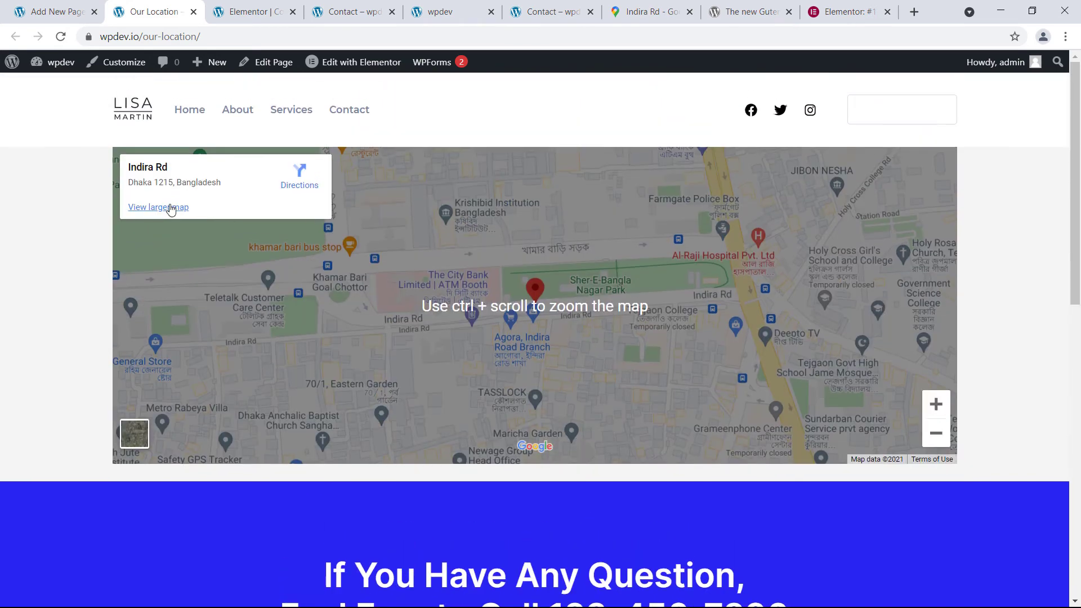
# Step: Set the Our Location page's template to Default template and update the page
pyautogui.click(53, 11)
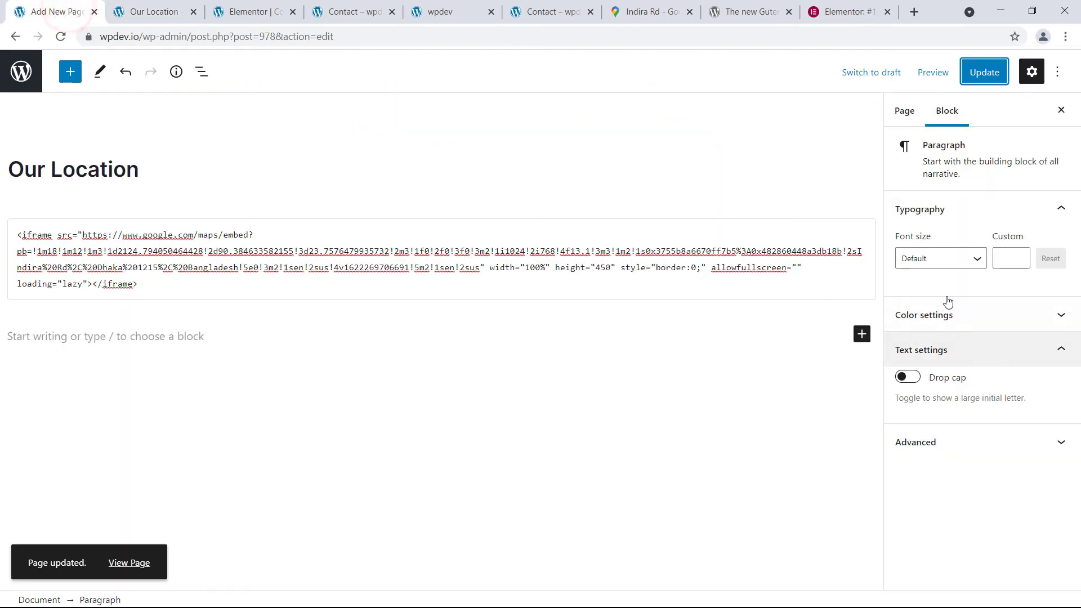
pyautogui.click(905, 112)
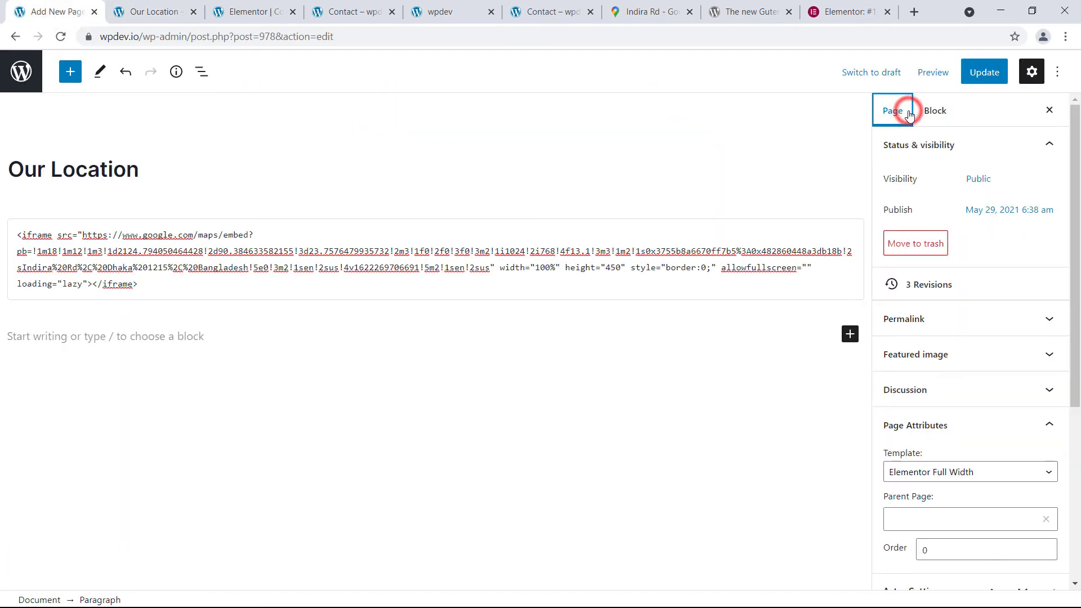
pyautogui.scroll(-1, 935, 354)
pyautogui.scroll(-1, 952, 354)
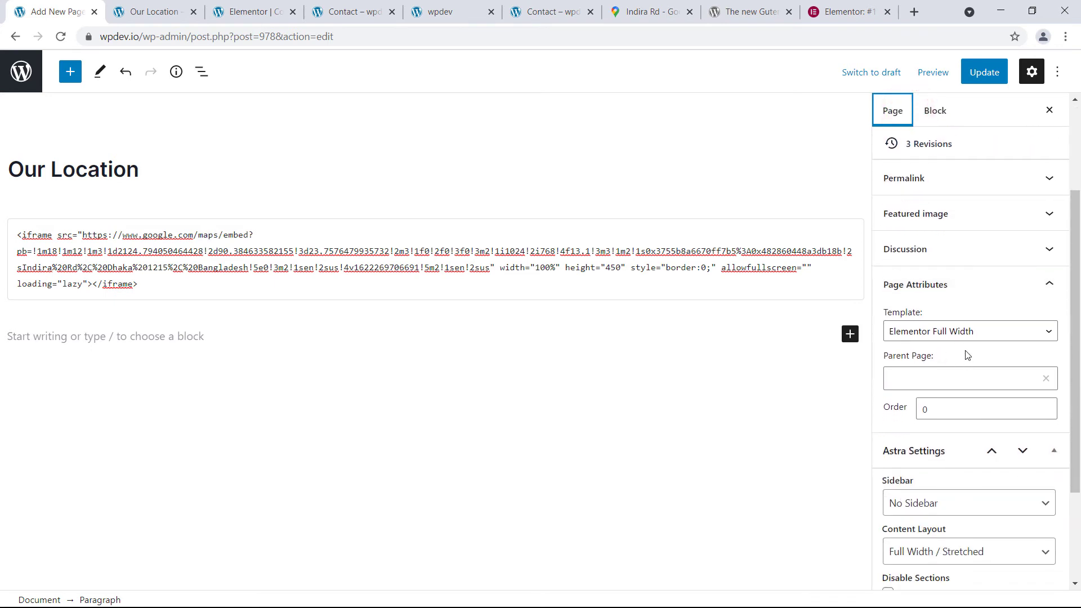
pyautogui.click(962, 333)
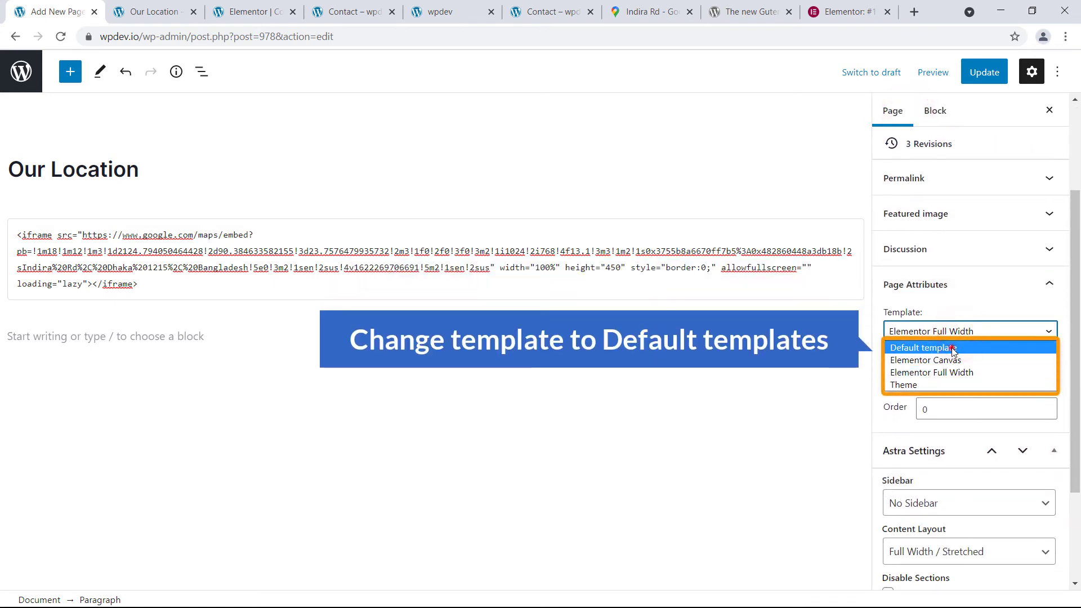
pyautogui.click(952, 346)
pyautogui.scroll(-2, 952, 402)
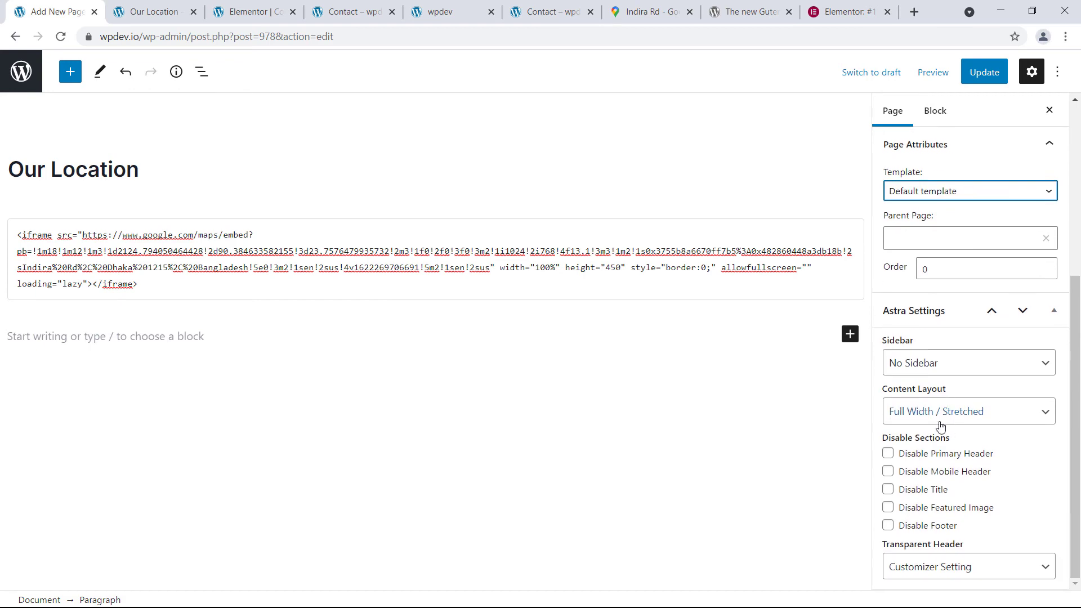
pyautogui.click(984, 72)
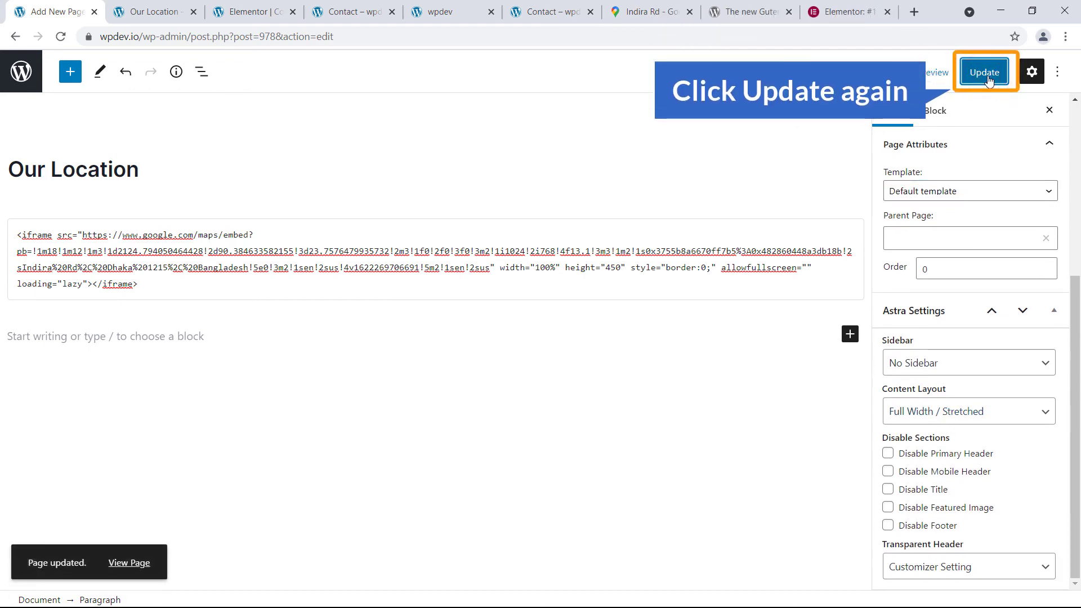
# Step: Open the theme customizer from the live Our Location page and set the sidebar for Pages to No Sidebar
pyautogui.click(156, 13)
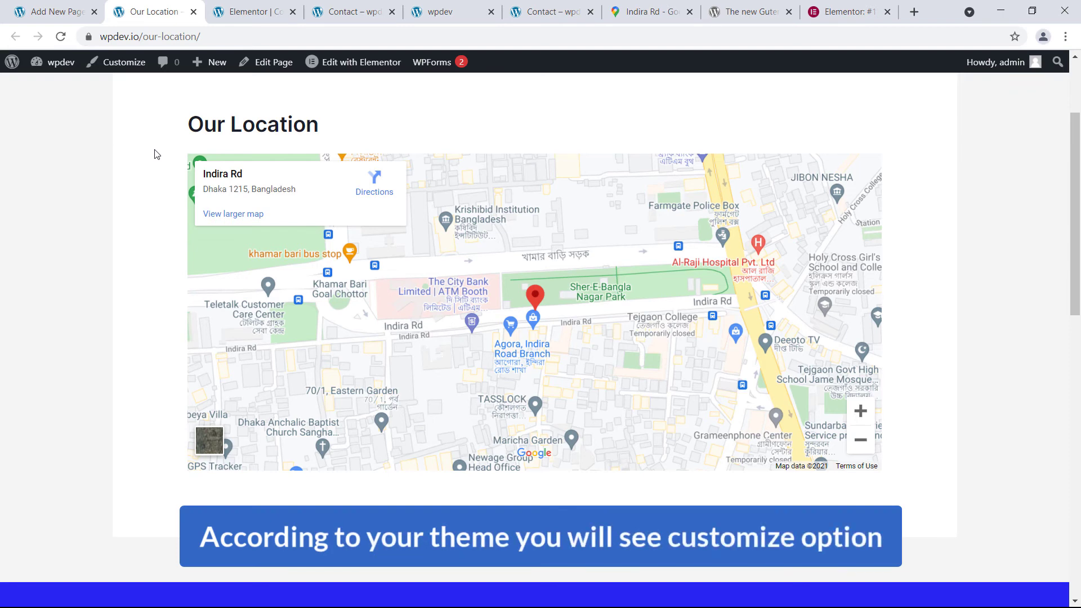
pyautogui.click(125, 63)
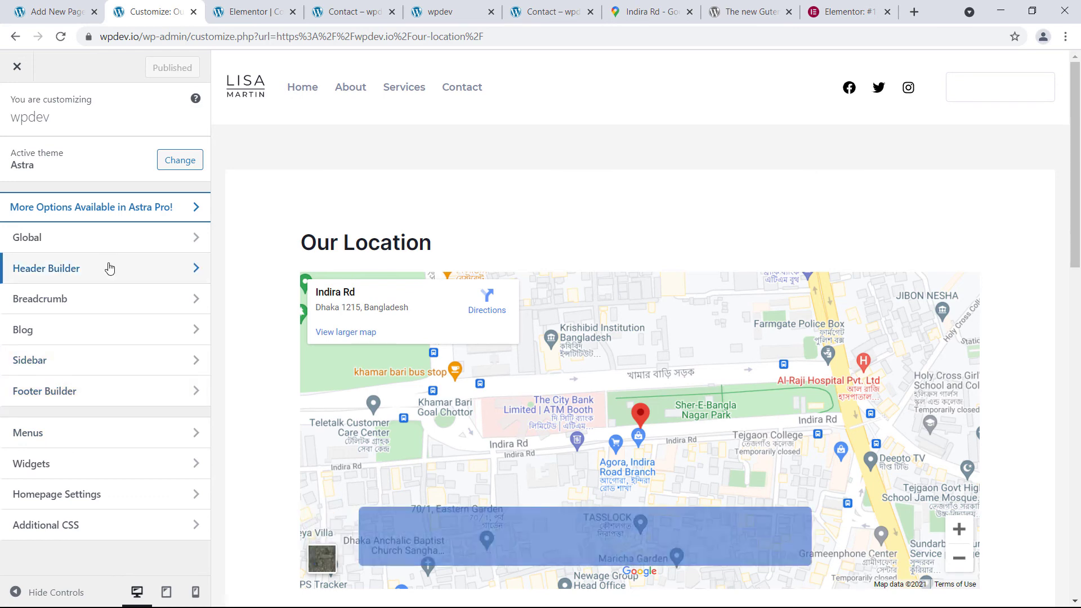
pyautogui.click(112, 364)
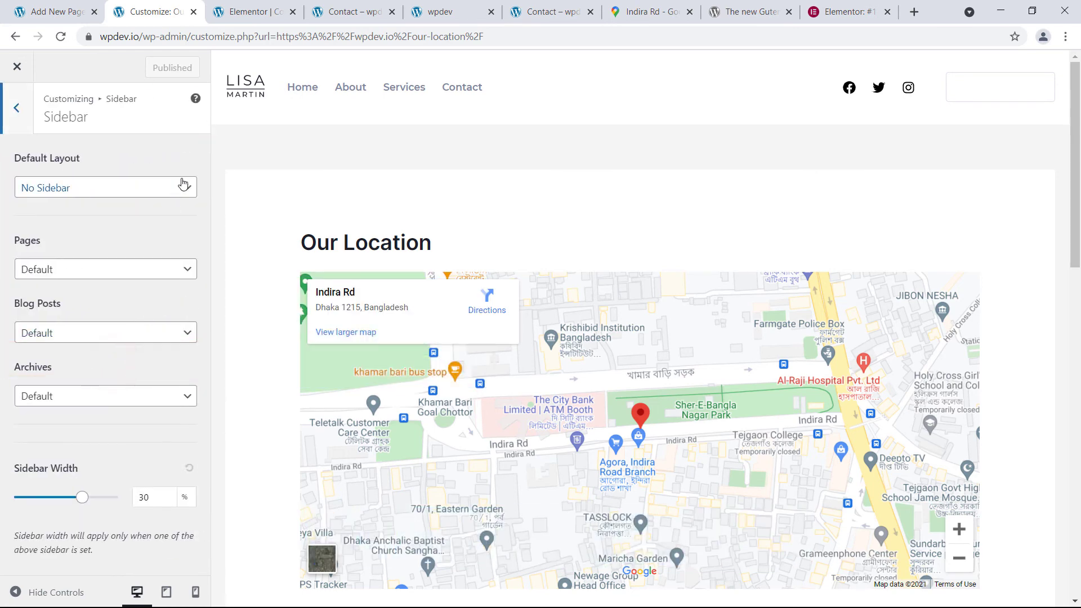
pyautogui.click(176, 269)
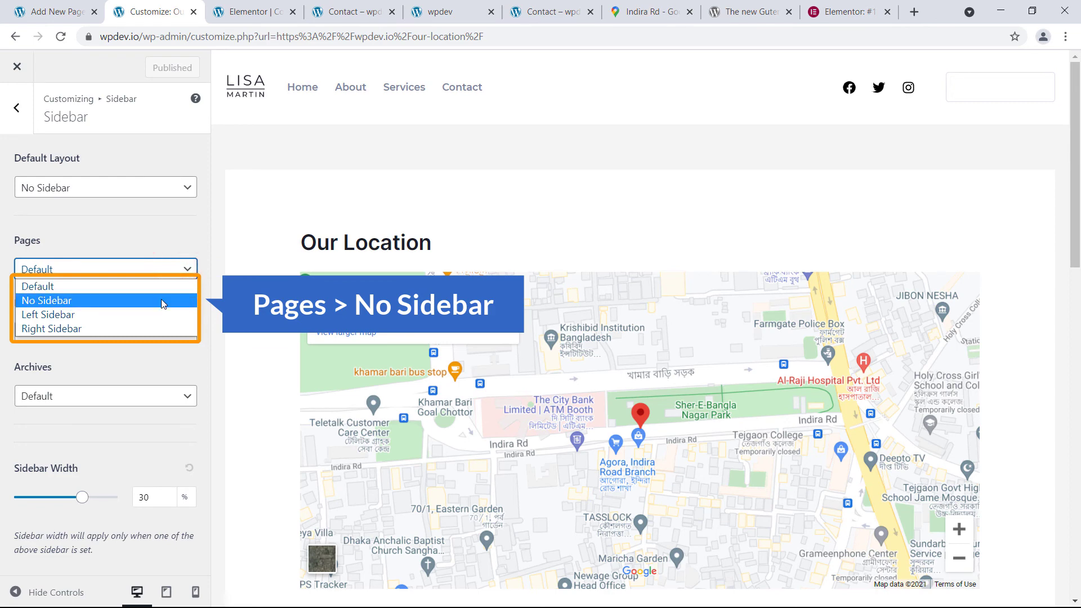
pyautogui.click(161, 300)
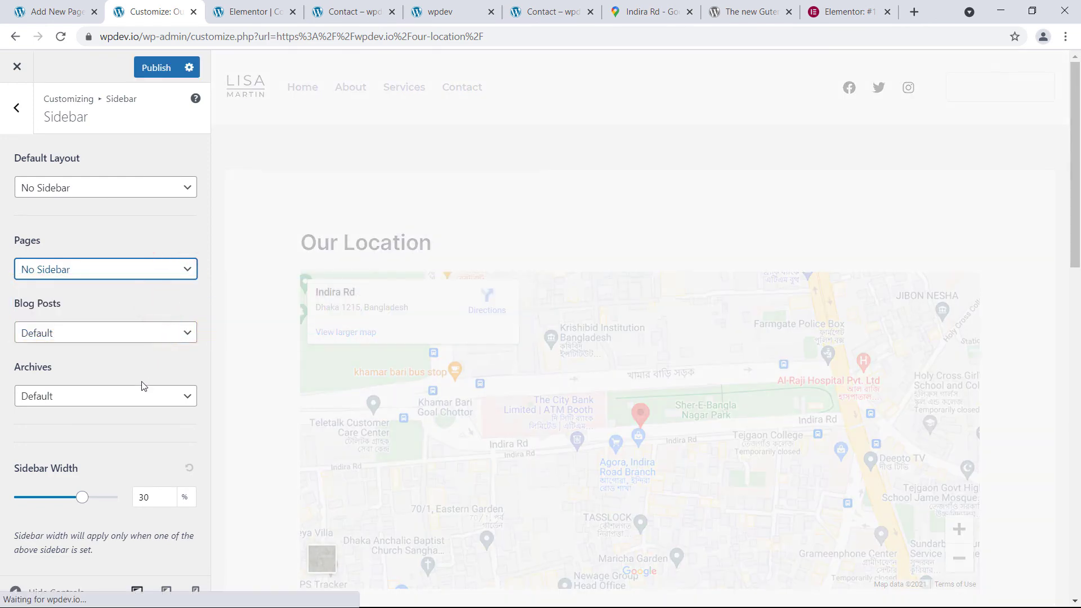
# Step: Set the theme's global container layout to Full Width / Stretched and publish the customizer changes
pyautogui.click(21, 113)
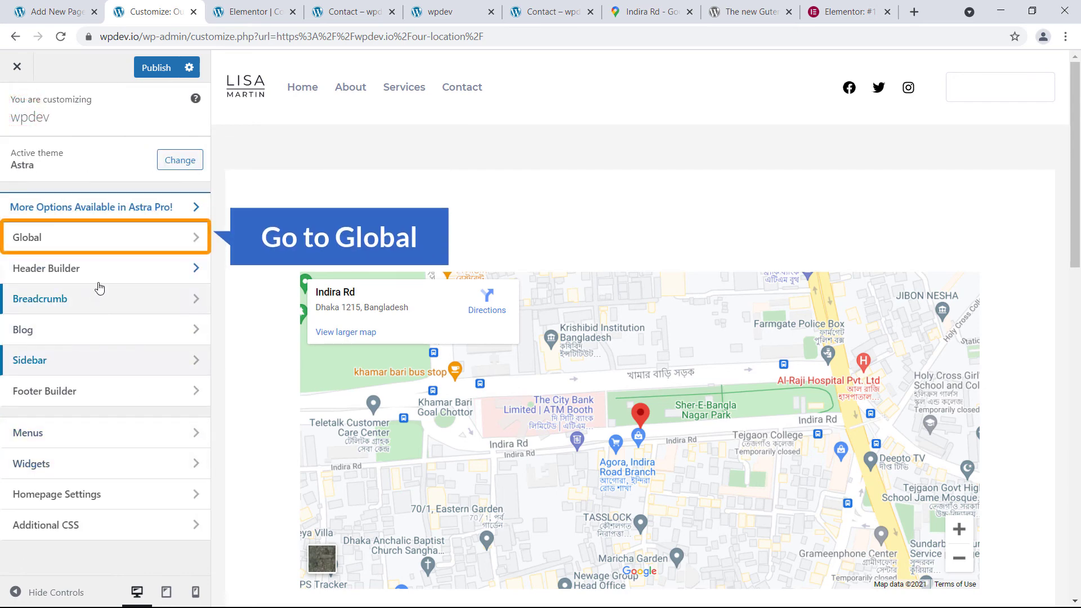
pyautogui.click(135, 241)
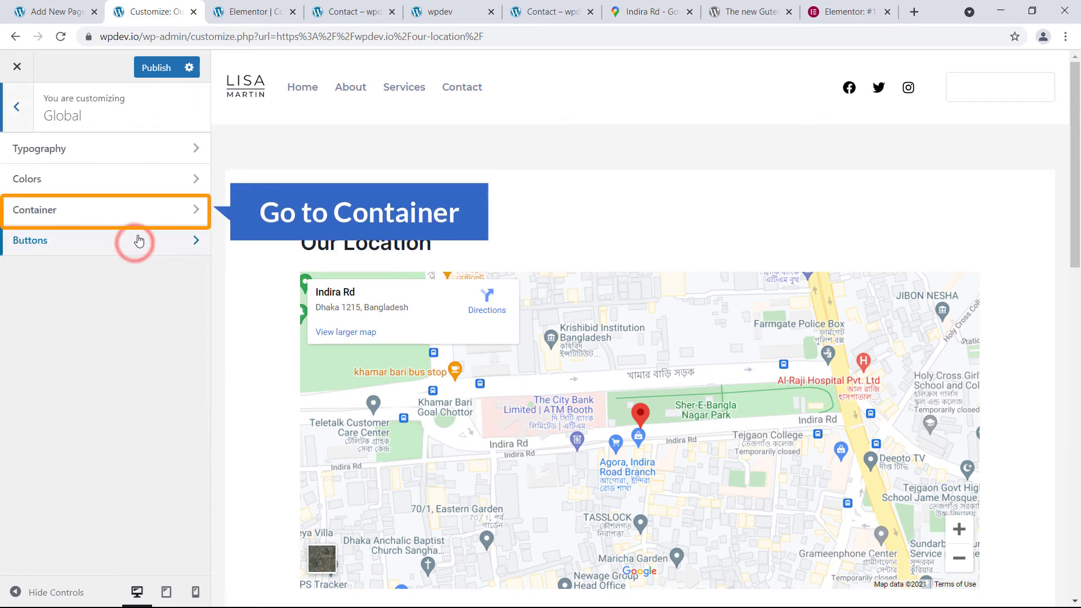
pyautogui.click(141, 216)
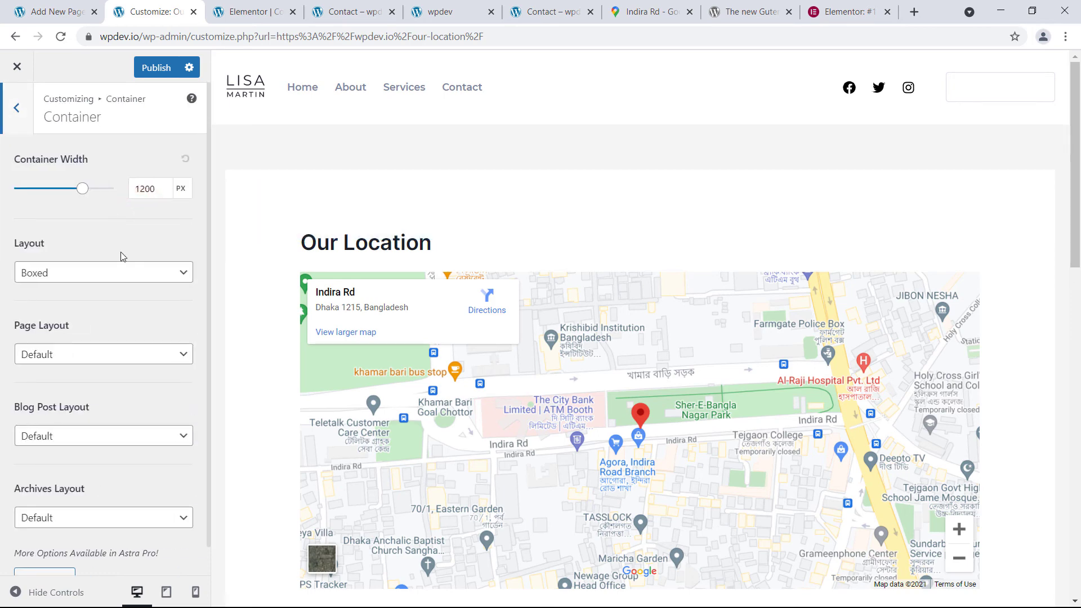
pyautogui.click(127, 275)
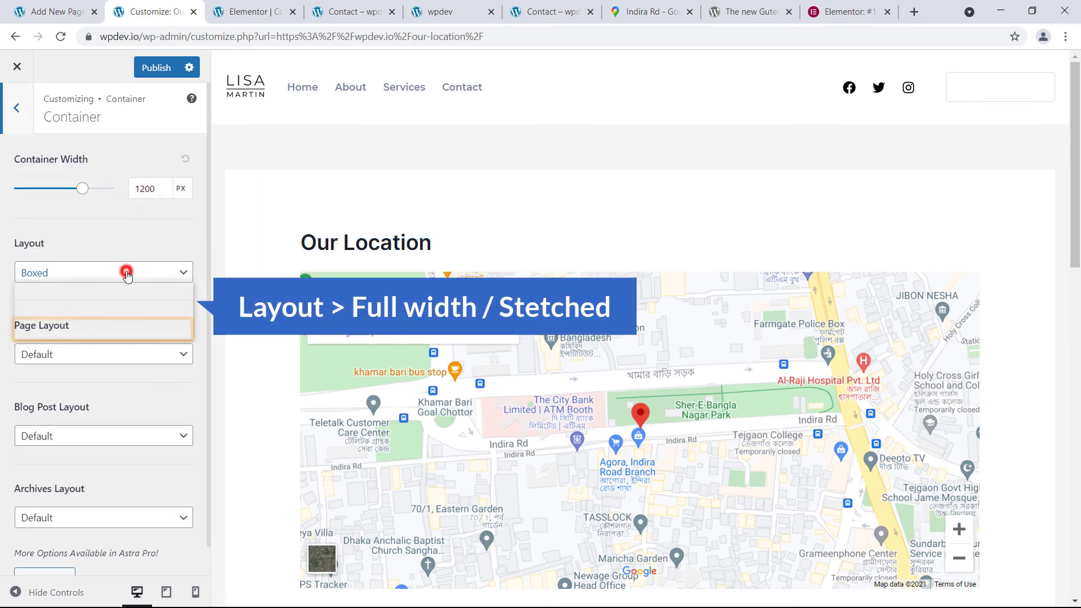
pyautogui.click(128, 333)
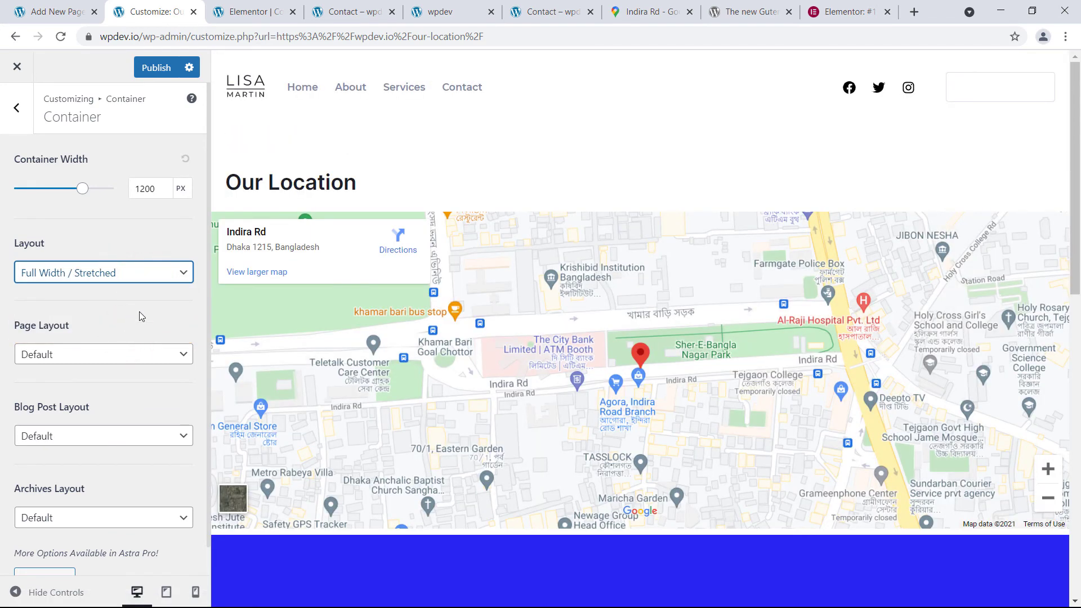
pyautogui.click(139, 311)
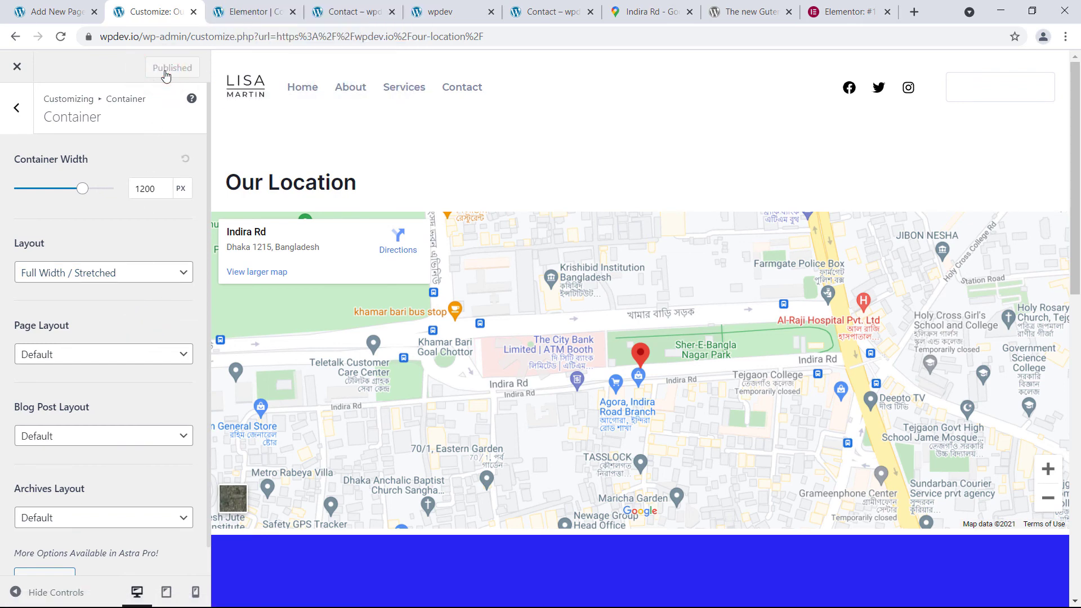
# Step: Close the customizer and examine the map's width on the live Our Location page, with a brief look at the Elementor website
pyautogui.click(241, 10)
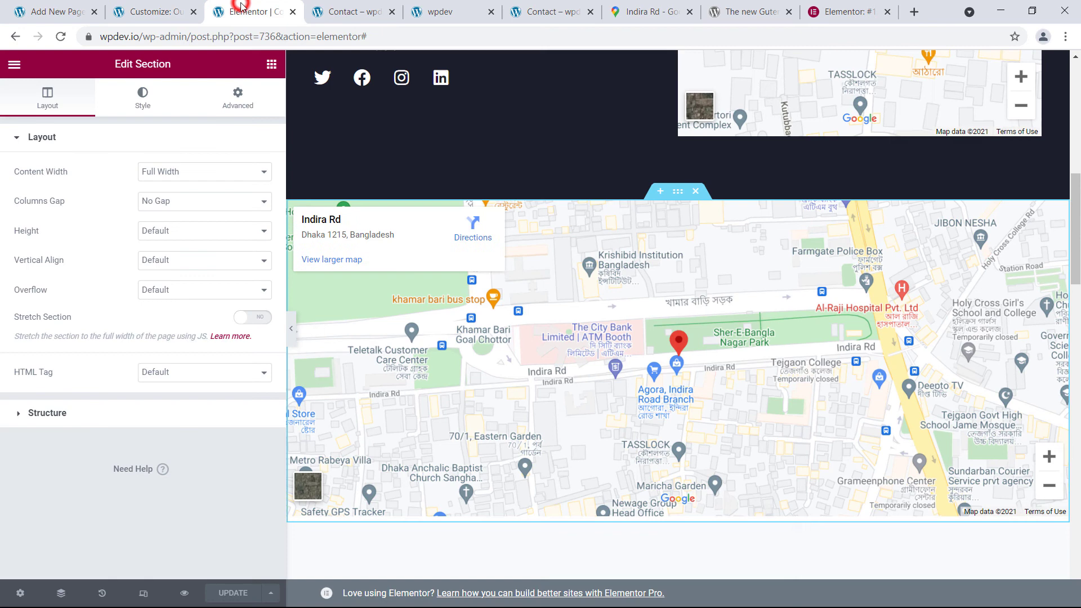
pyautogui.click(155, 16)
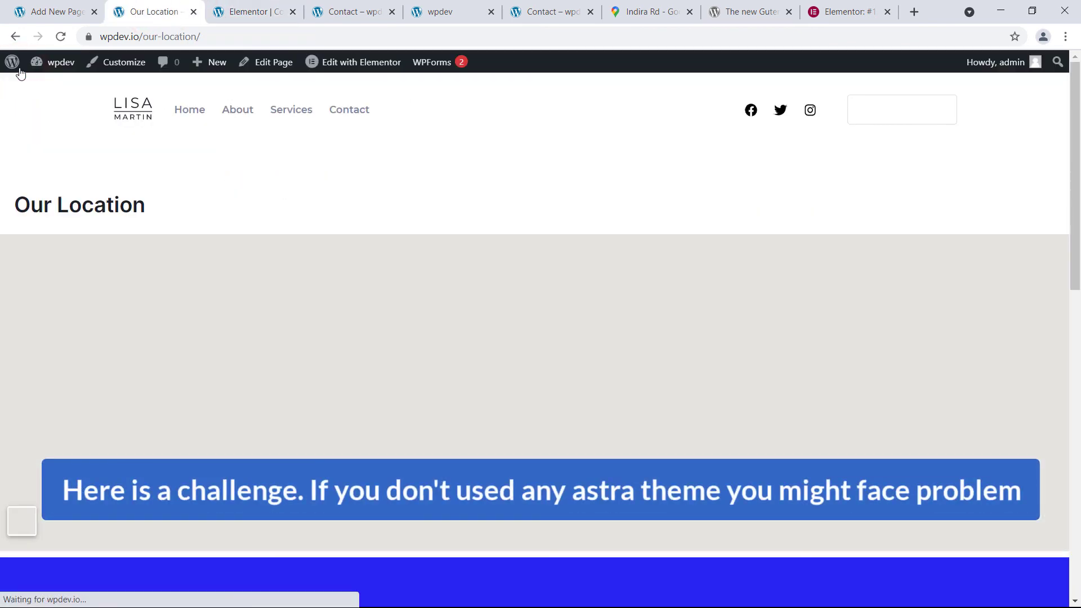
pyautogui.scroll(1, 233, 342)
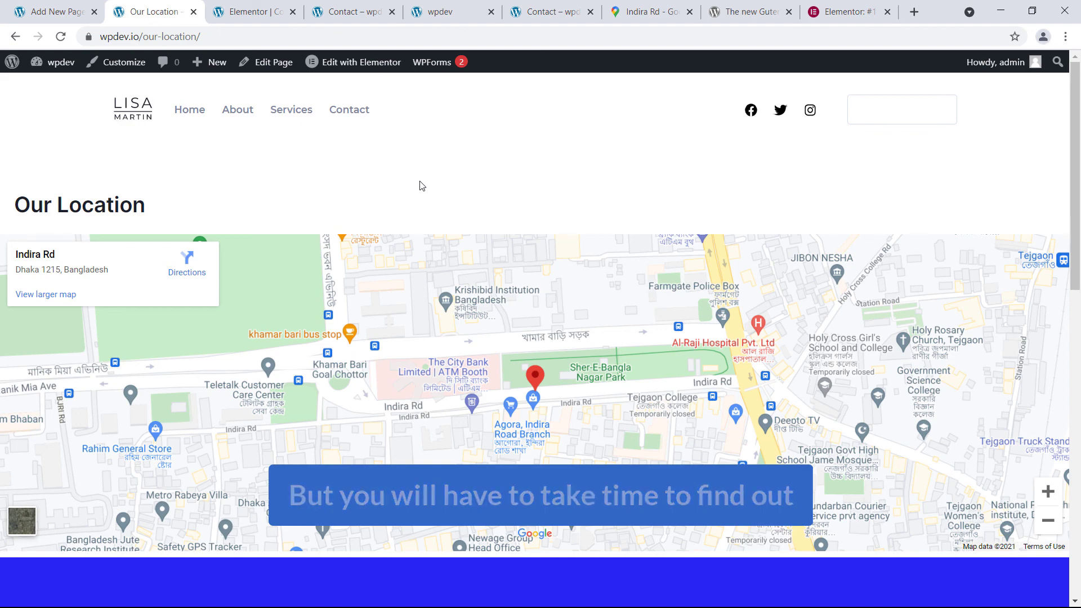
pyautogui.scroll(-4, 415, 186)
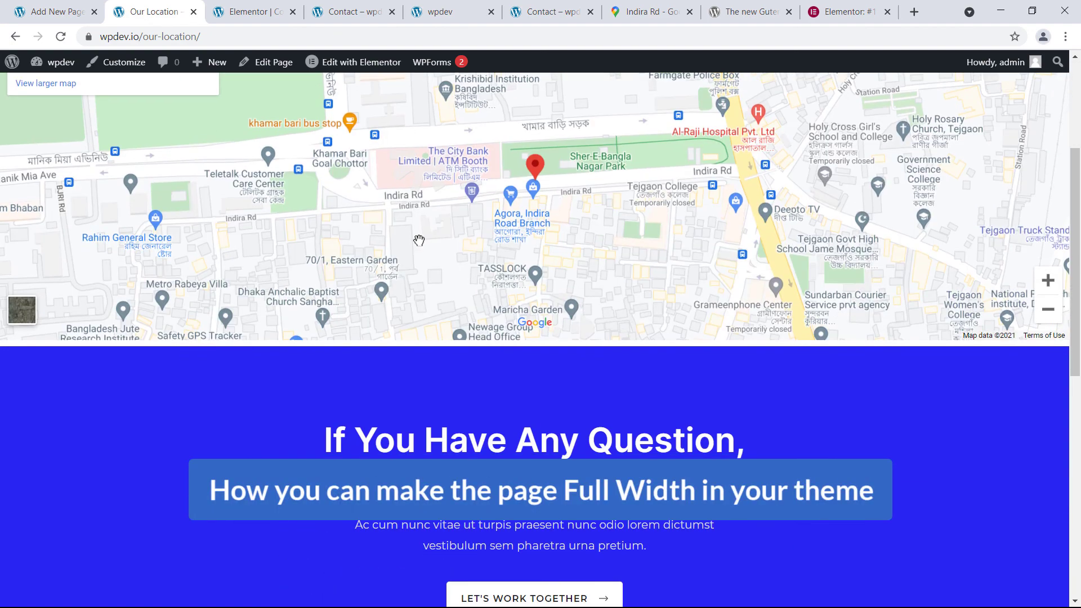
pyautogui.scroll(4, 412, 259)
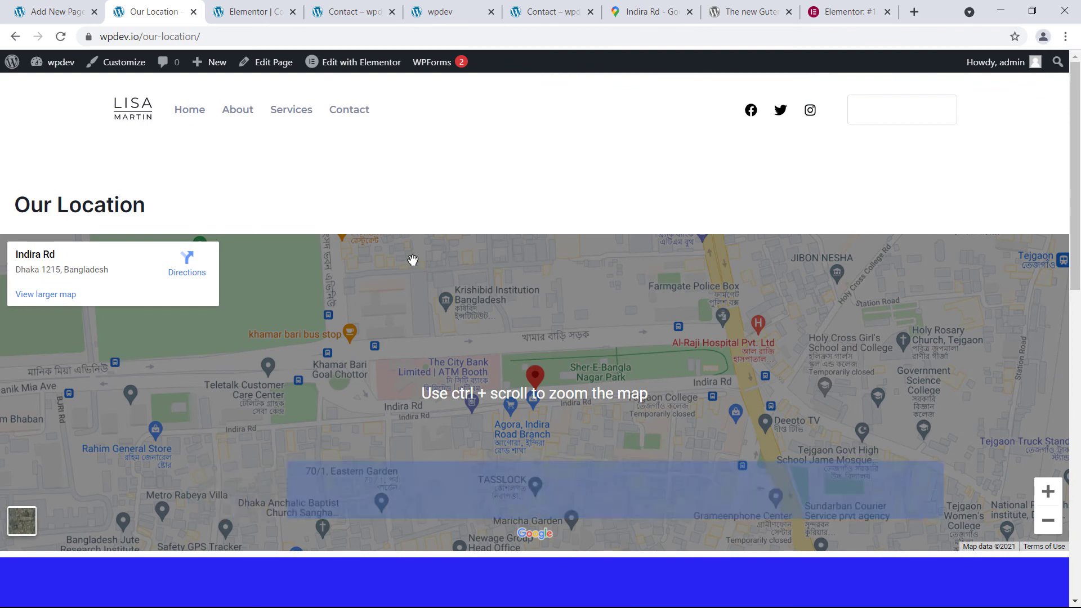
pyautogui.scroll(-5, 357, 193)
pyautogui.click(843, 8)
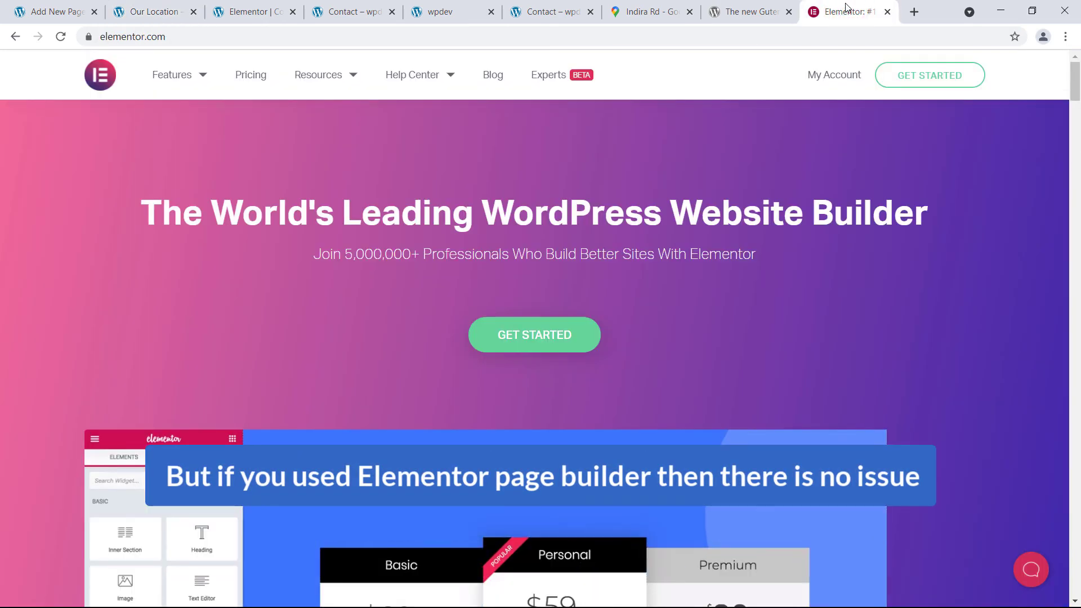
pyautogui.click(160, 14)
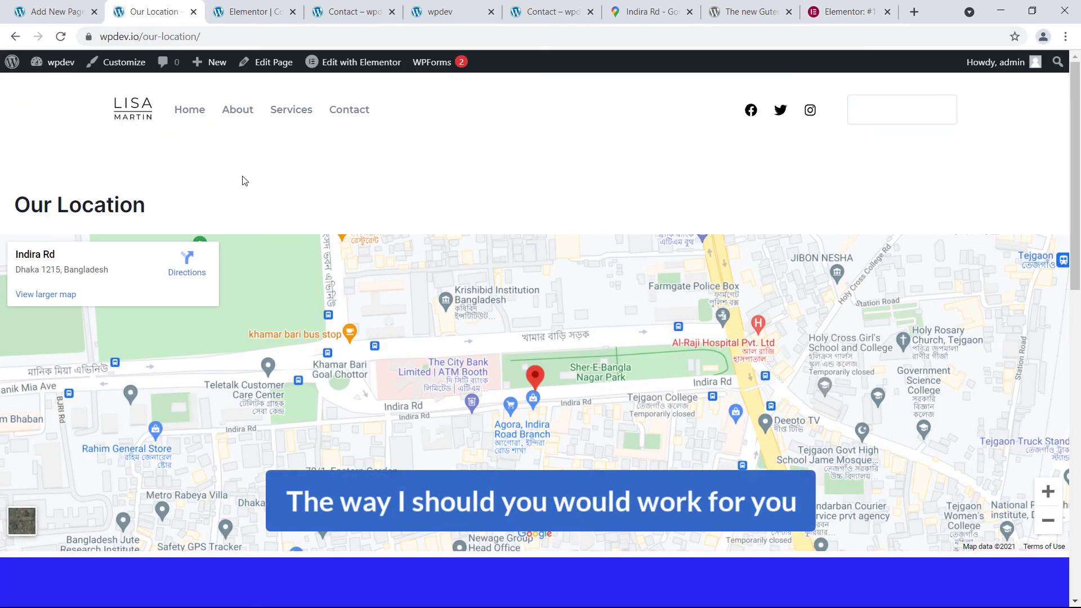
# Step: Reopen the theme customizer from the Our Location page and review the global Container layout settings
pyautogui.click(127, 63)
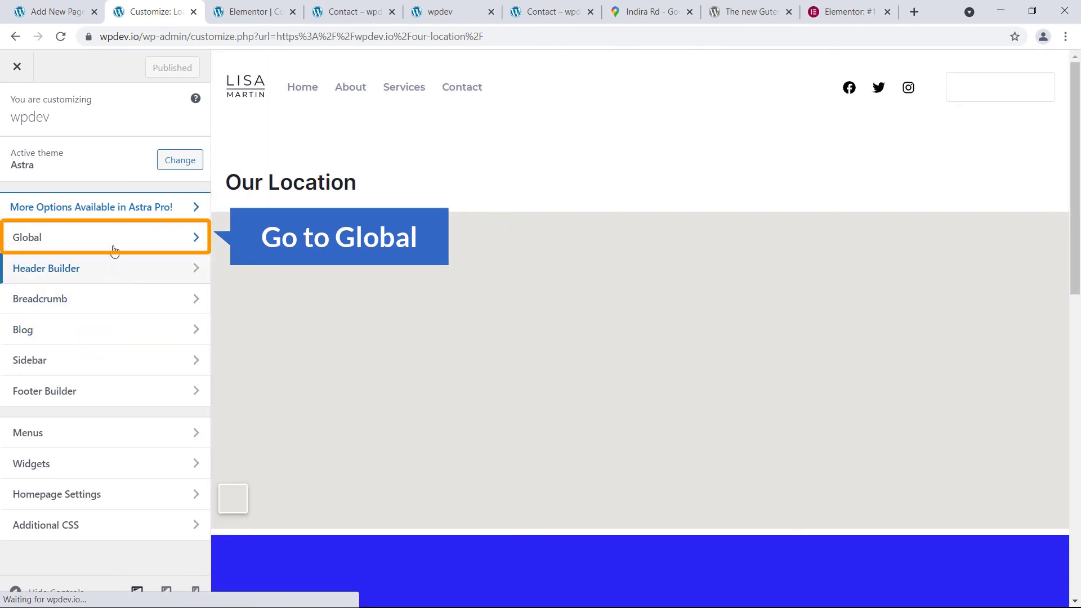
pyautogui.click(113, 244)
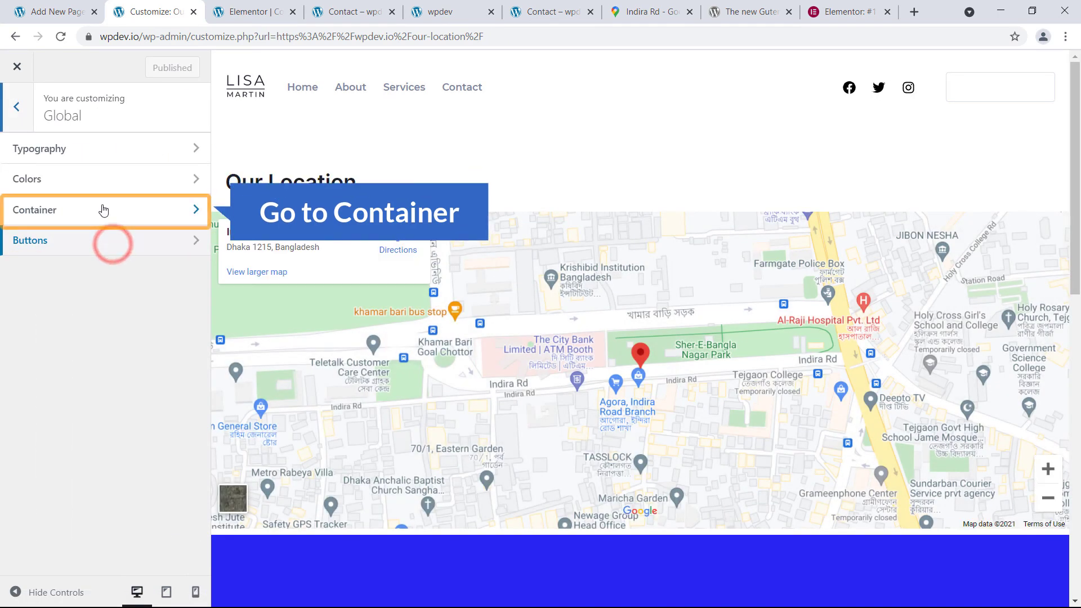
pyautogui.click(105, 220)
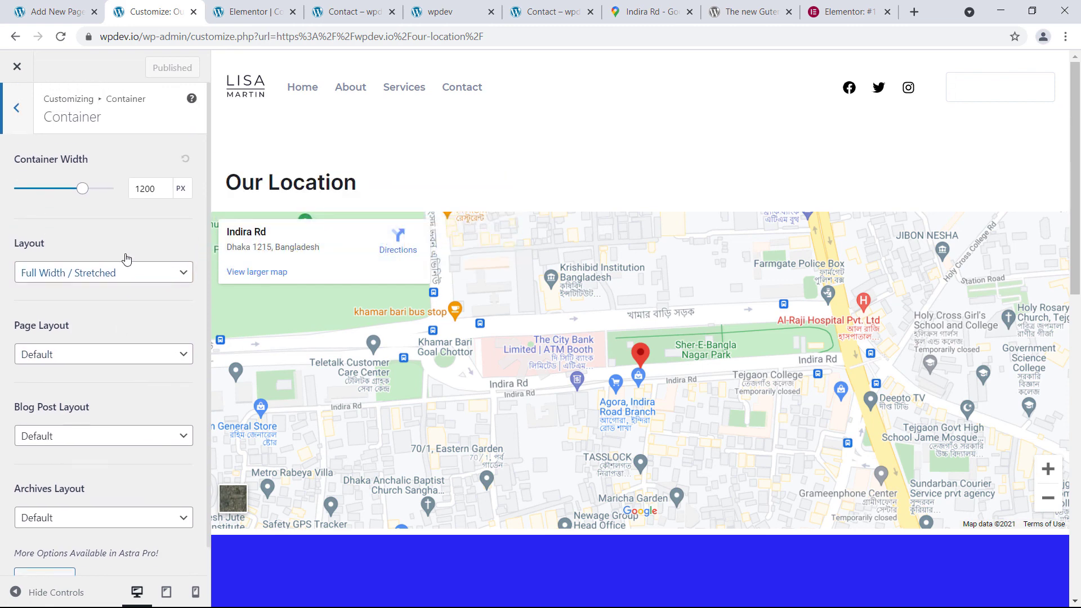
# Step: Close the browser tabs holding the customizer, the Elementor editor, the first Contact page and the wpdev page
pyautogui.click(194, 11)
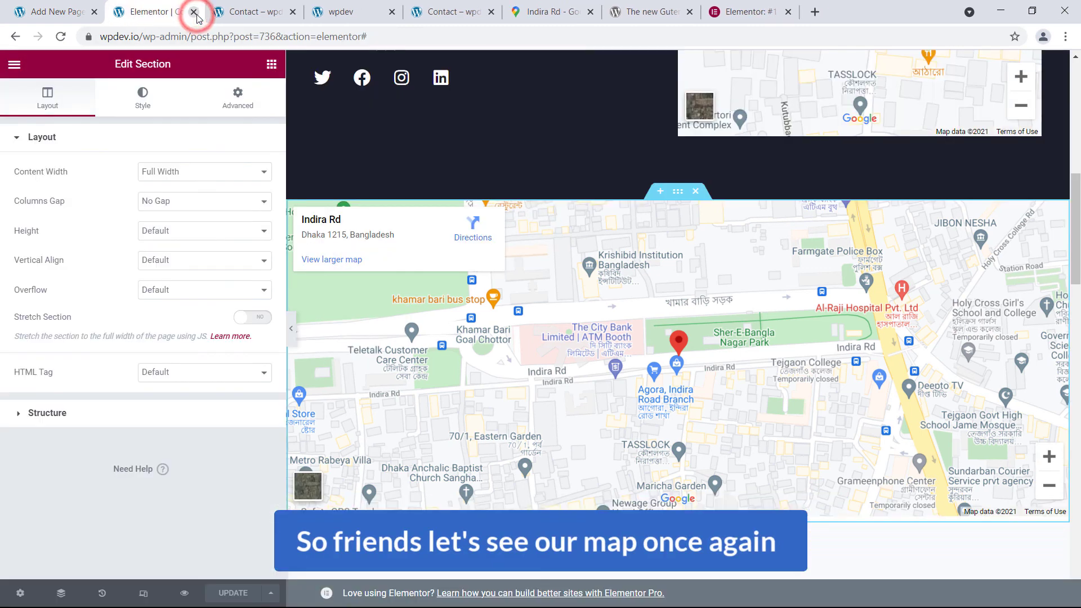
pyautogui.click(194, 12)
pyautogui.click(194, 12)
pyautogui.click(194, 12)
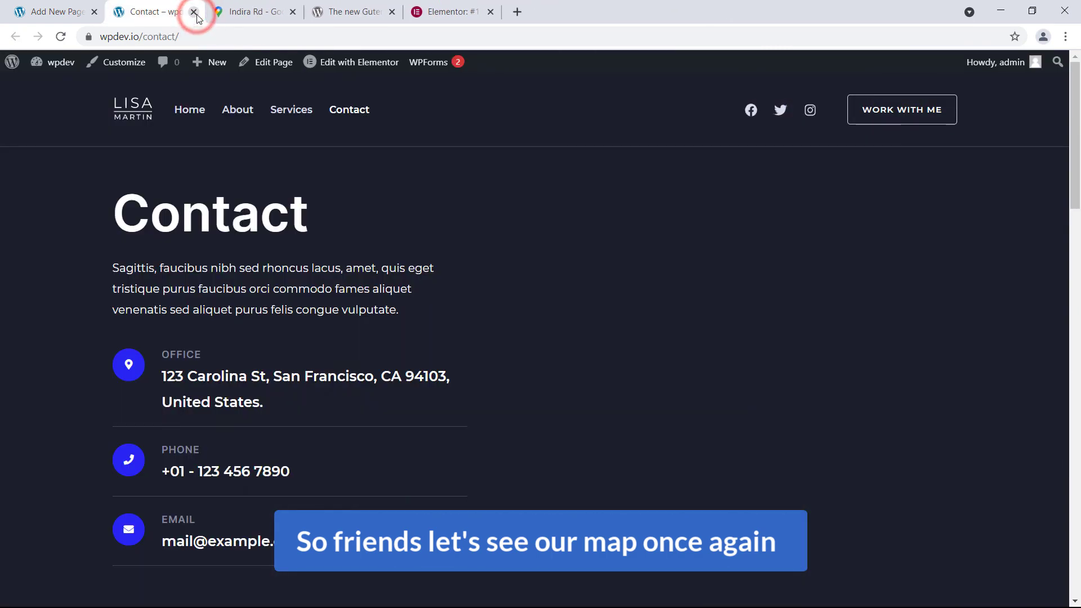
# Step: Reload the live Contact page and examine the two embedded Google Maps
pyautogui.click(62, 38)
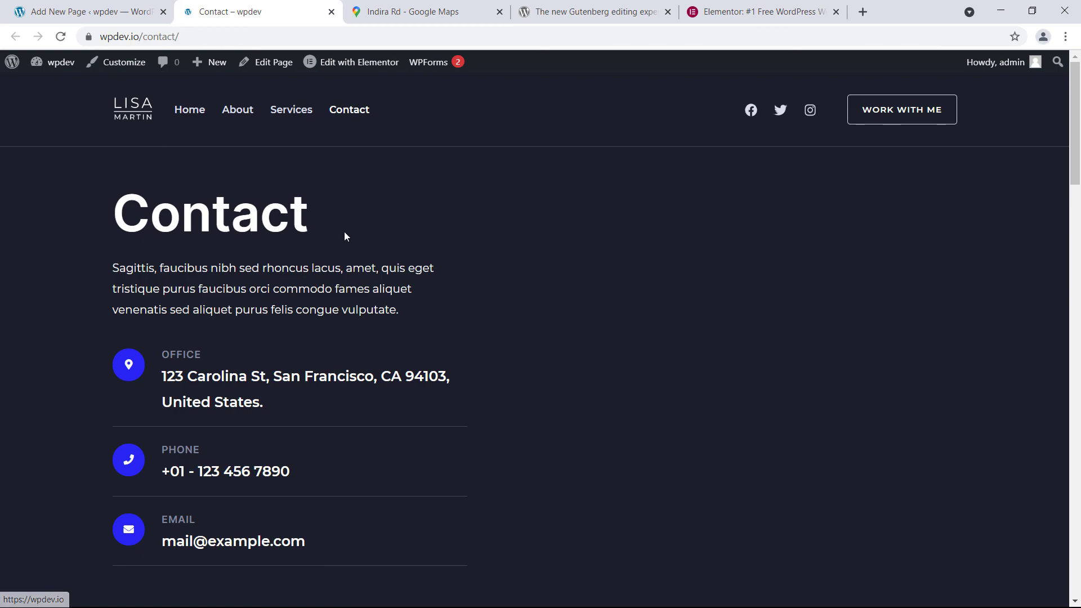
pyautogui.scroll(-15, 412, 250)
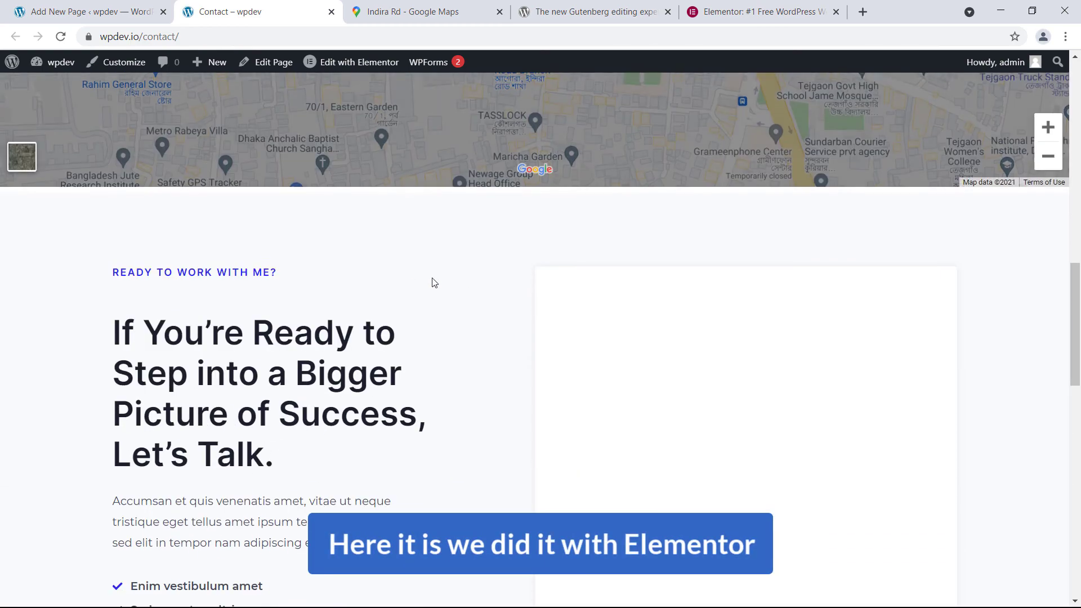
pyautogui.scroll(9, 435, 282)
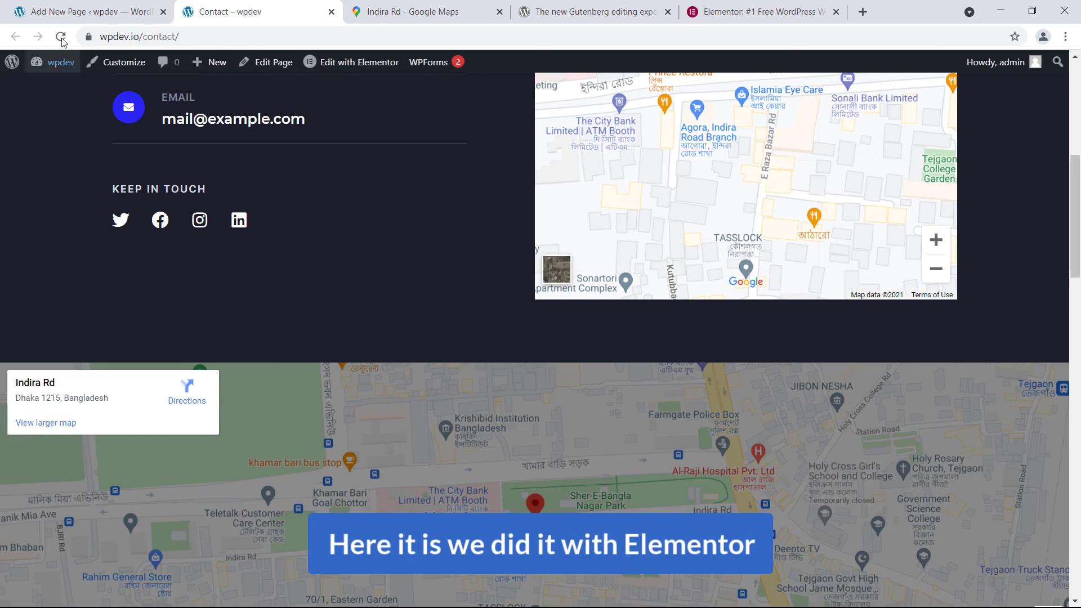
# Step: Preview the Our Location page in a new tab from the block editor and examine the Gutenberg-embedded map
pyautogui.click(62, 11)
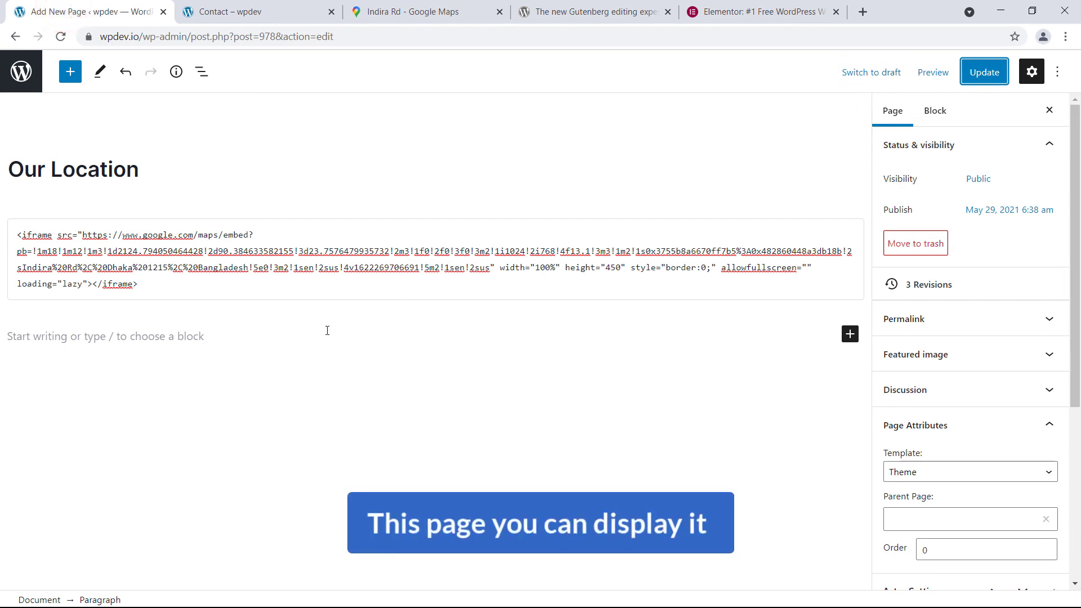
pyautogui.click(935, 74)
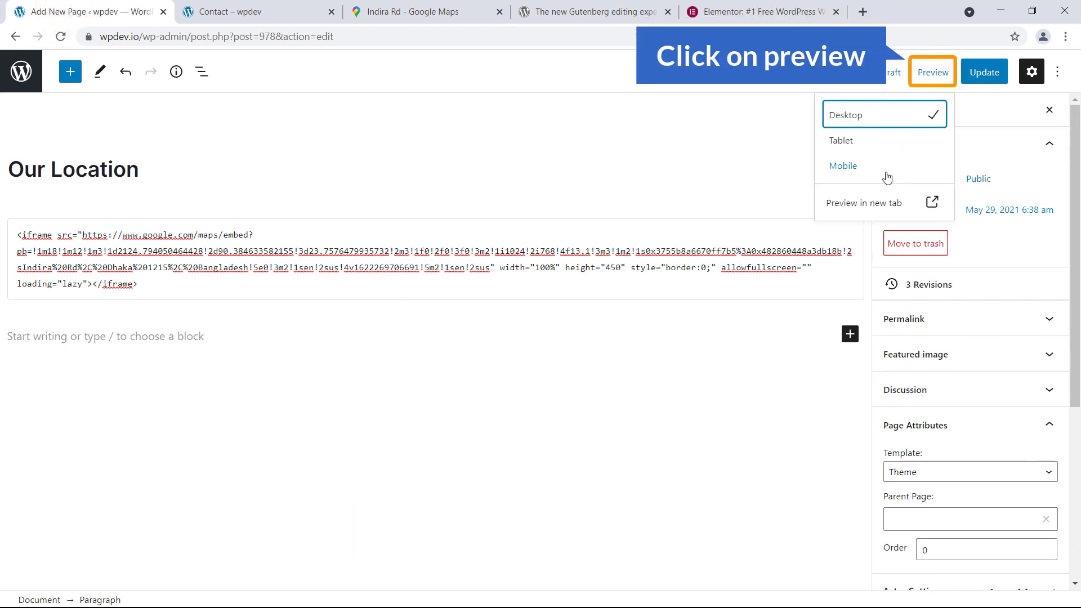
pyautogui.click(861, 204)
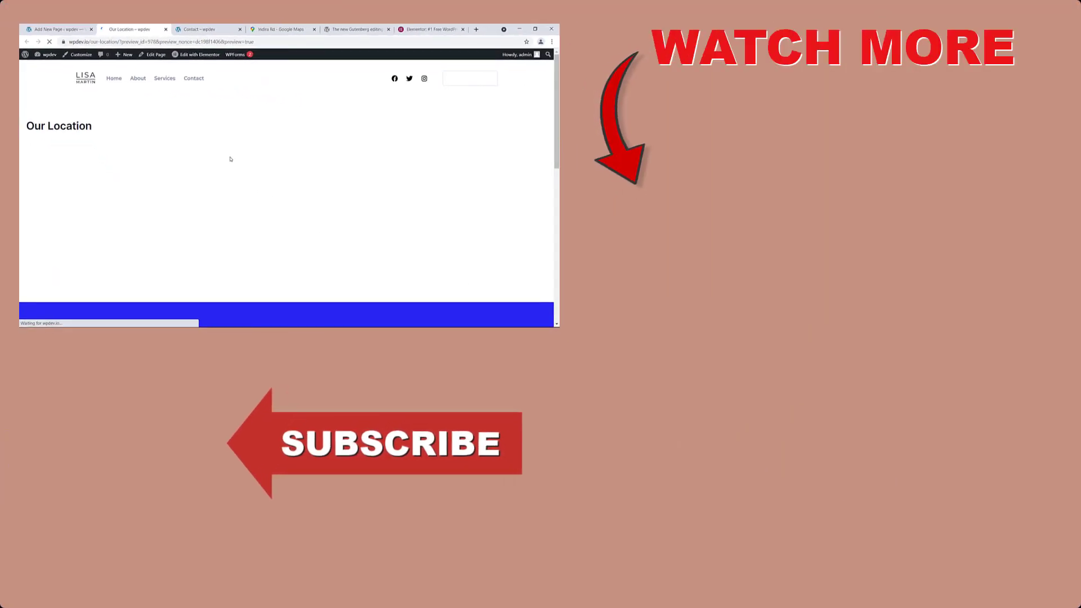
pyautogui.scroll(-3, 197, 146)
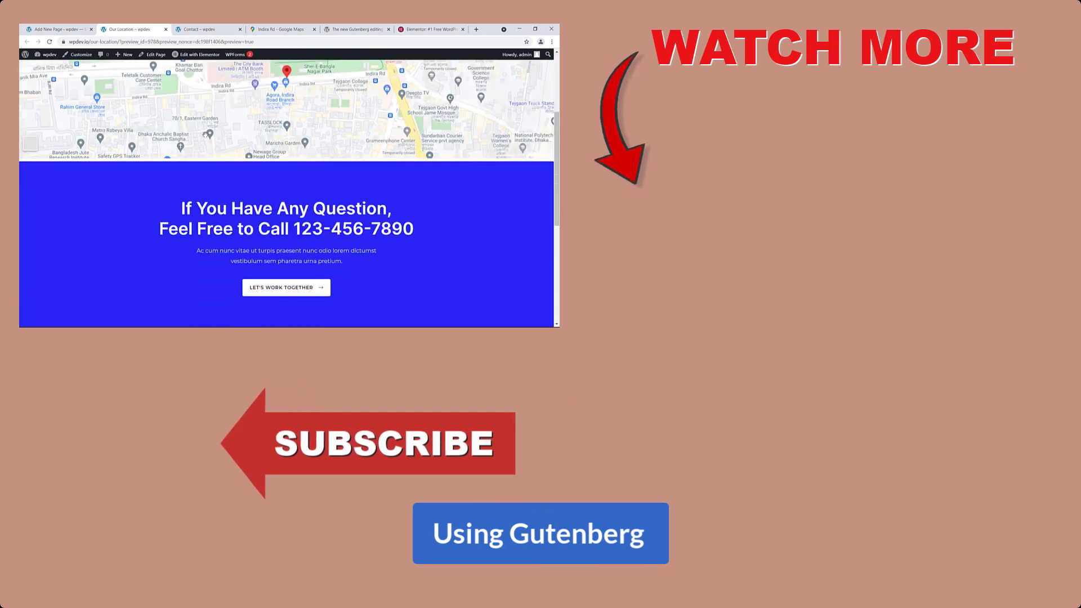
pyautogui.scroll(3, 186, 147)
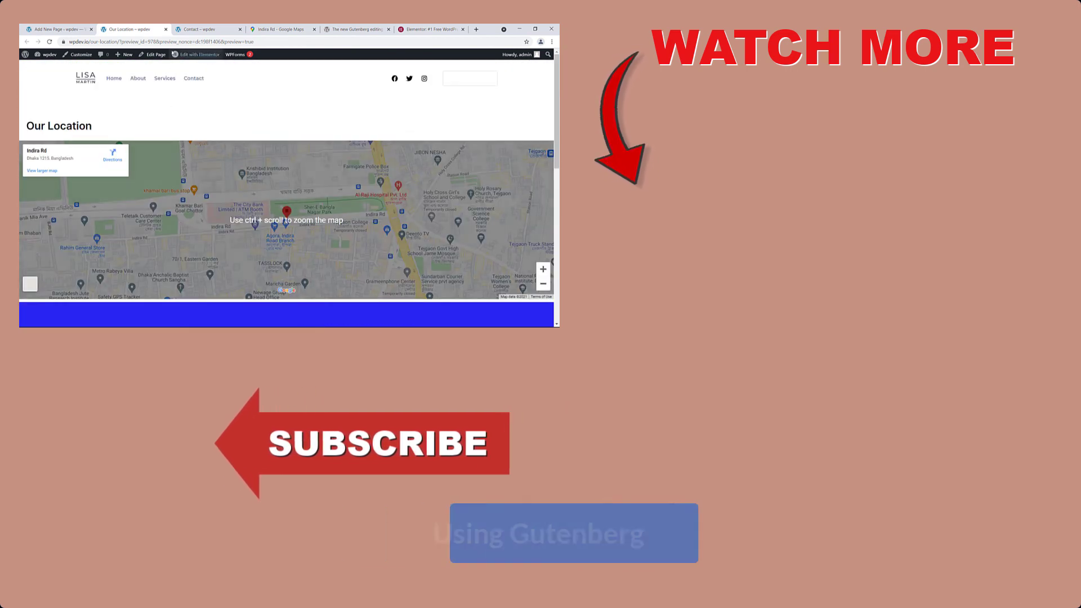
# Step: Close the browser tabs holding the Our Location preview, the Contact page, Google Maps and the Gutenberg website
pyautogui.click(166, 30)
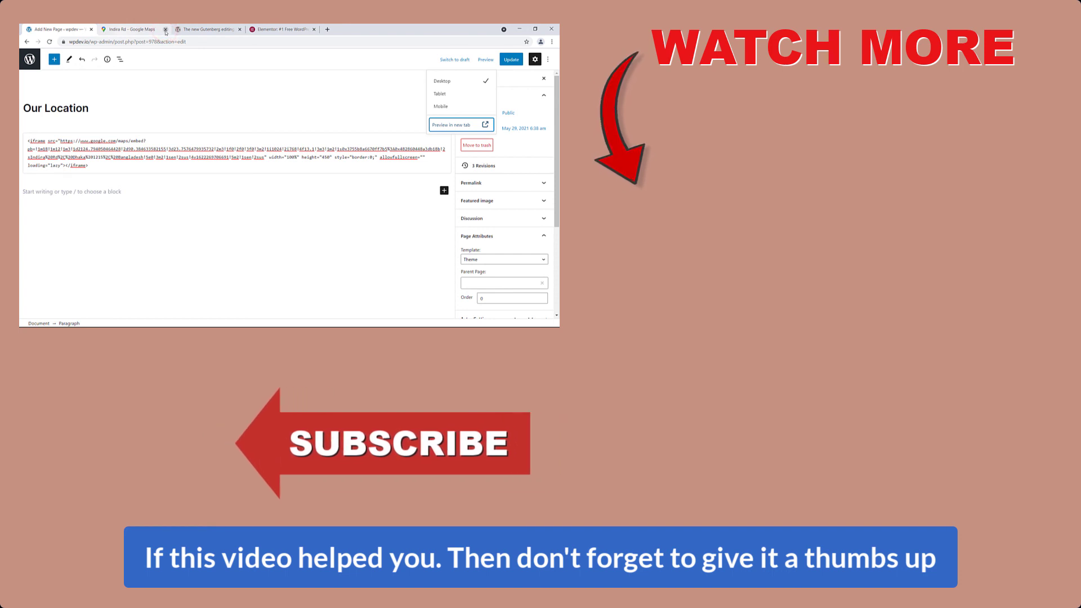
pyautogui.click(166, 30)
pyautogui.click(146, 29)
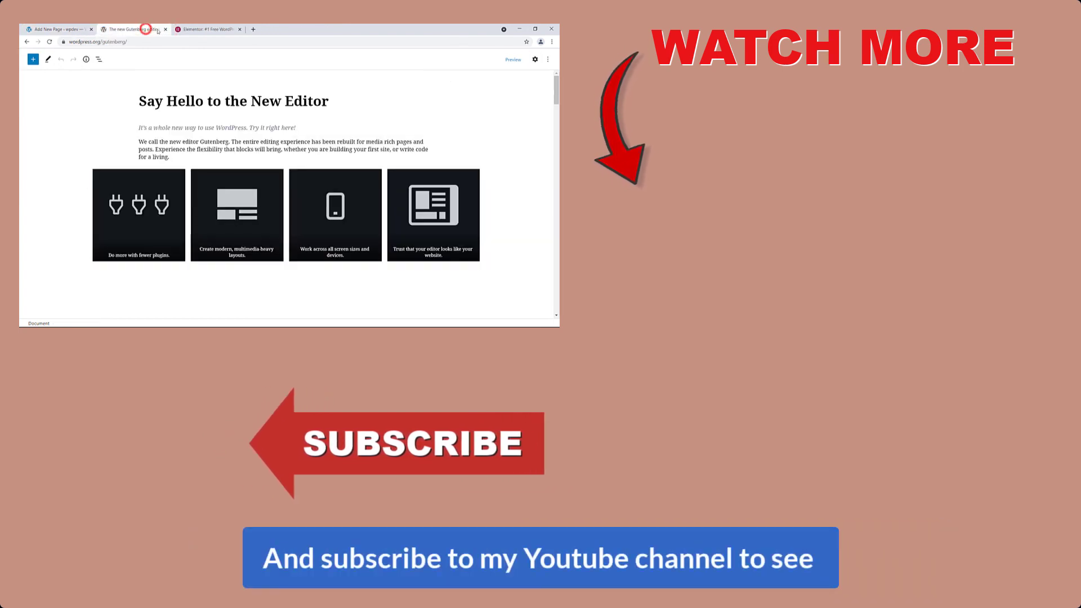
pyautogui.click(165, 30)
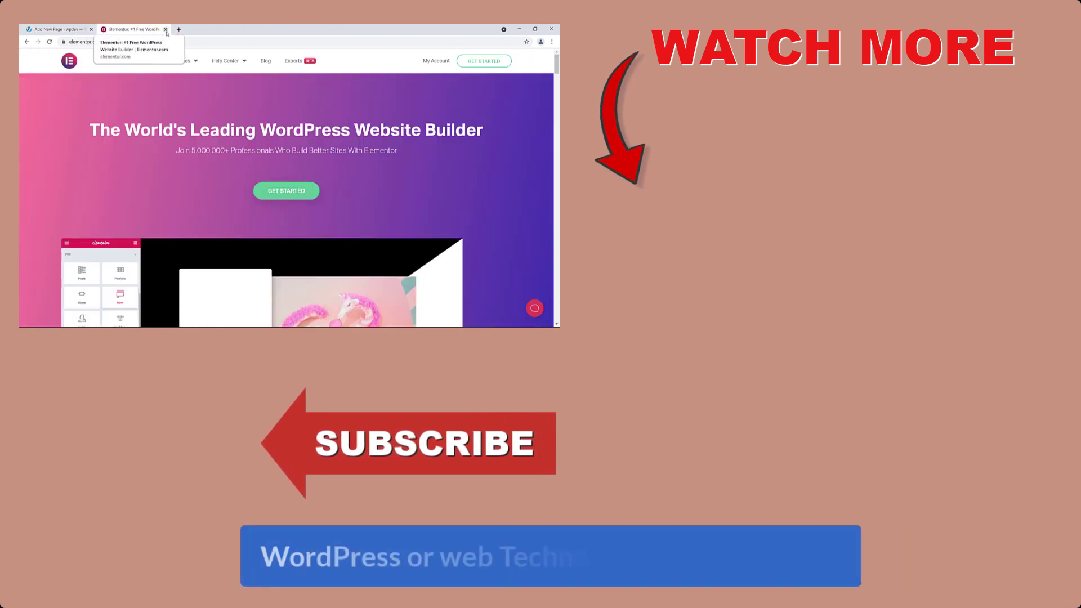